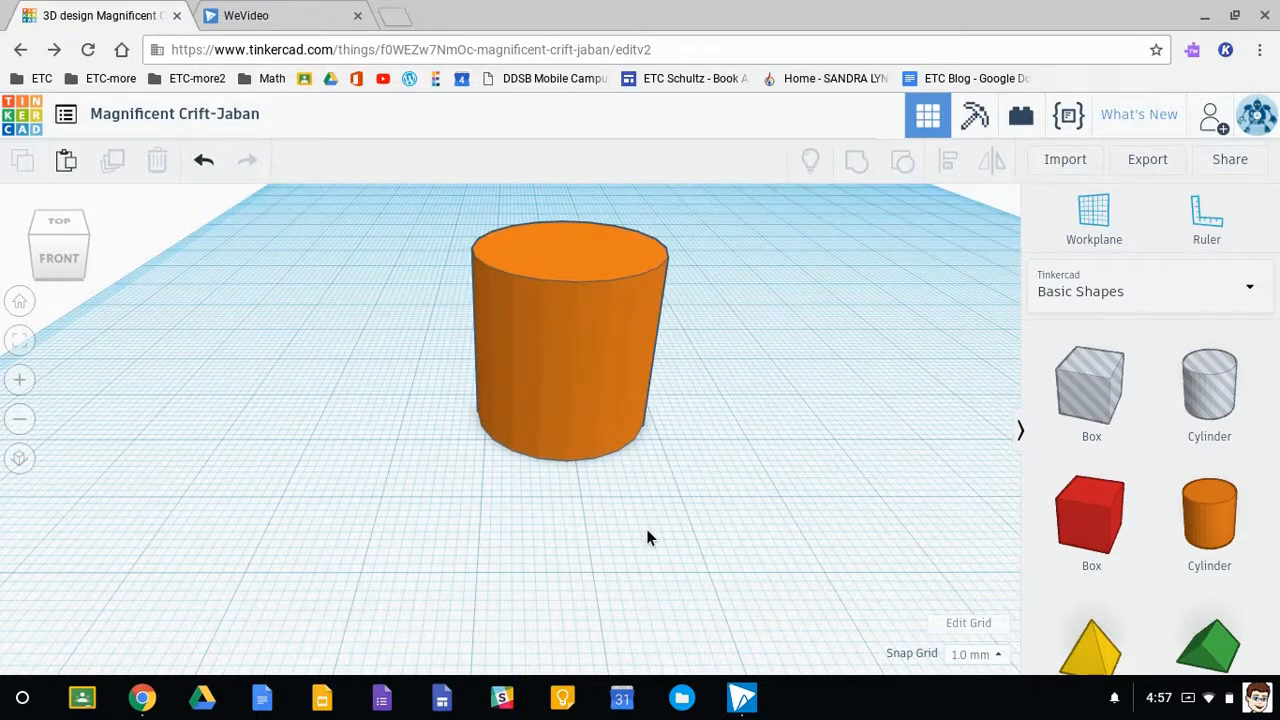
- Set the workplane on the front side face of the orange cylinder and place a Text shape on it
{"action": "left_click", "coordinate": [1129, 219]}
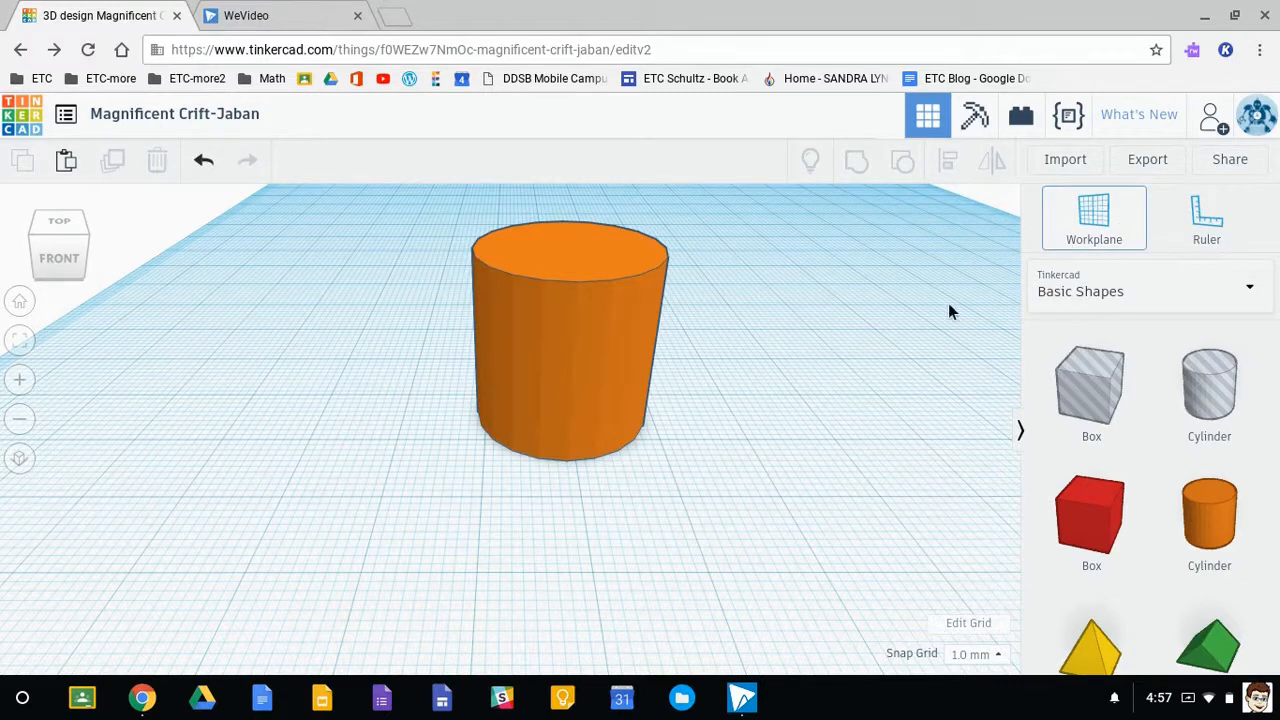
{"action": "left_click", "coordinate": [572, 387]}
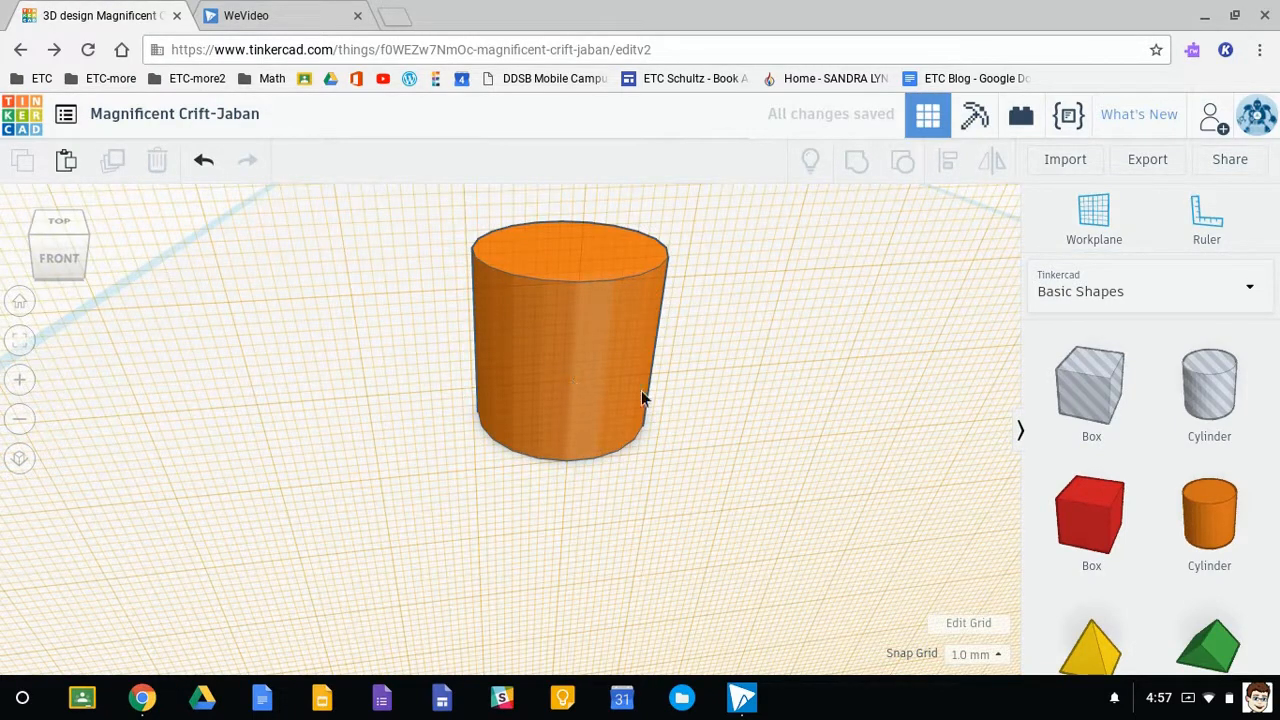
{"action": "scroll", "coordinate": [1194, 568], "scroll_direction": "down", "scroll_amount": 3}
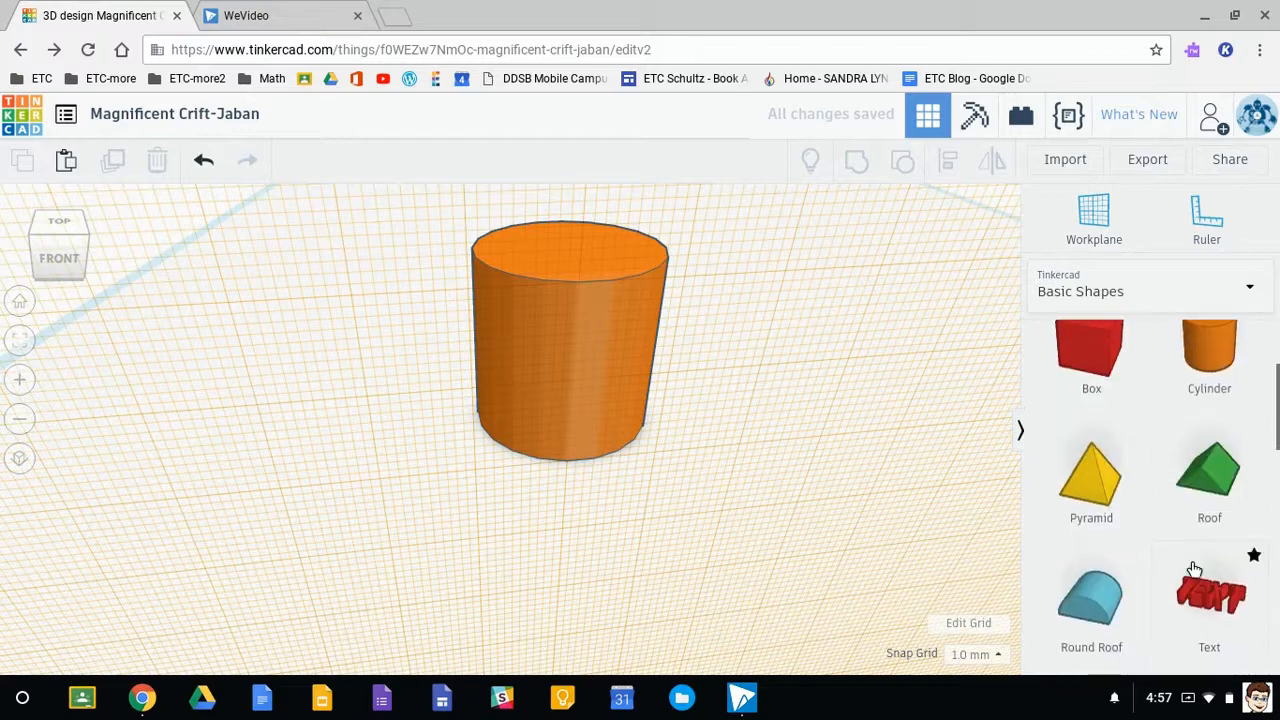
{"action": "left_click", "coordinate": [1205, 570]}
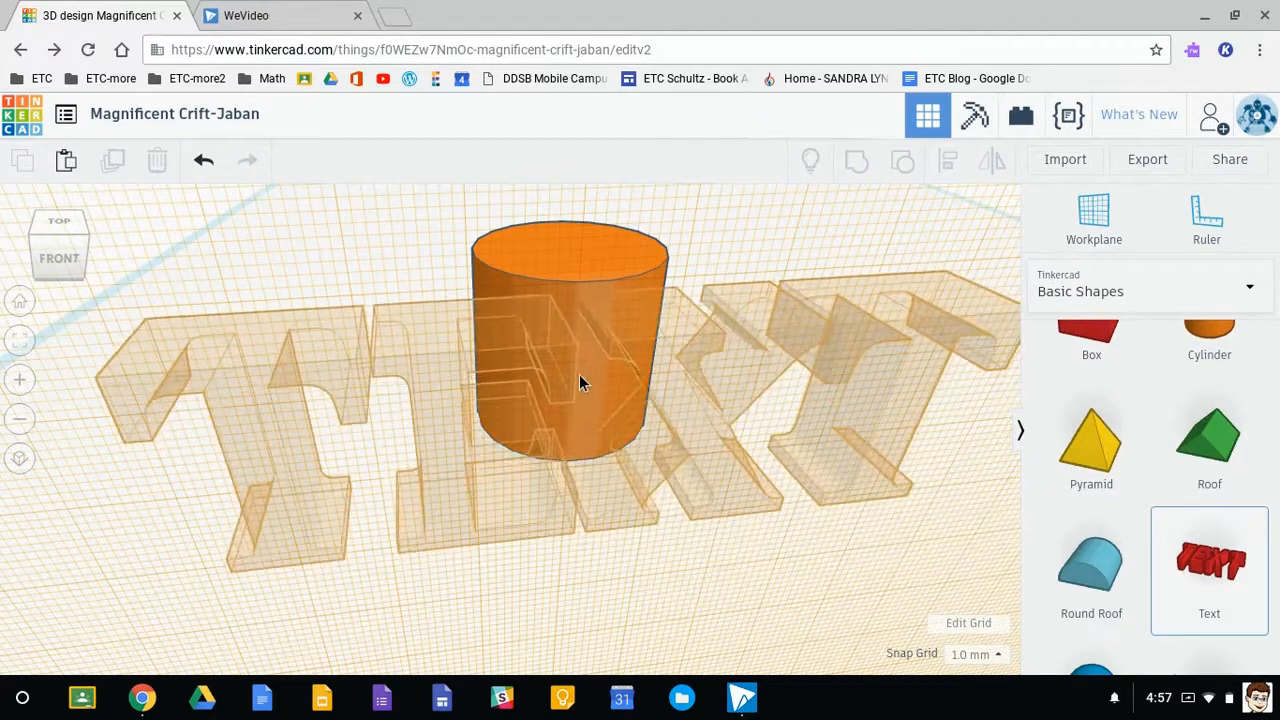
{"action": "left_click", "coordinate": [580, 381]}
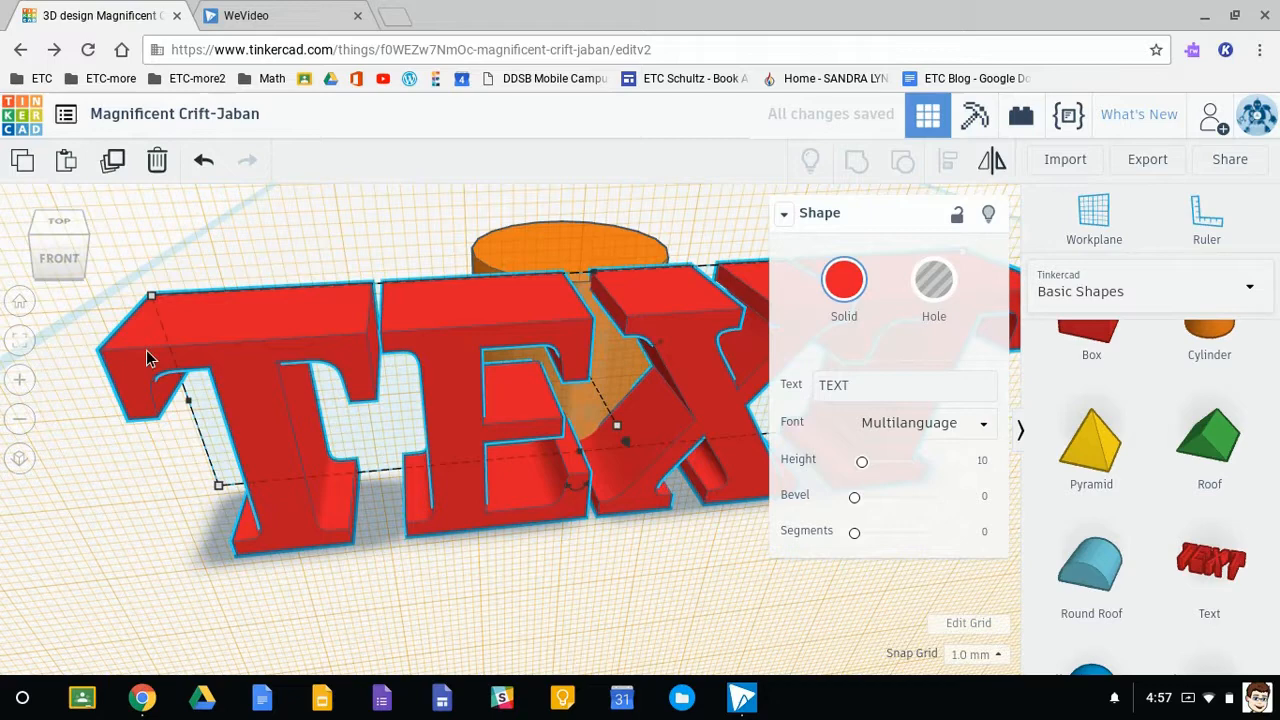
- Scale the text shape down so the whole word fits across the front of the cylinder
{"action": "scroll", "coordinate": [173, 378], "scroll_direction": "down", "scroll_amount": 5}
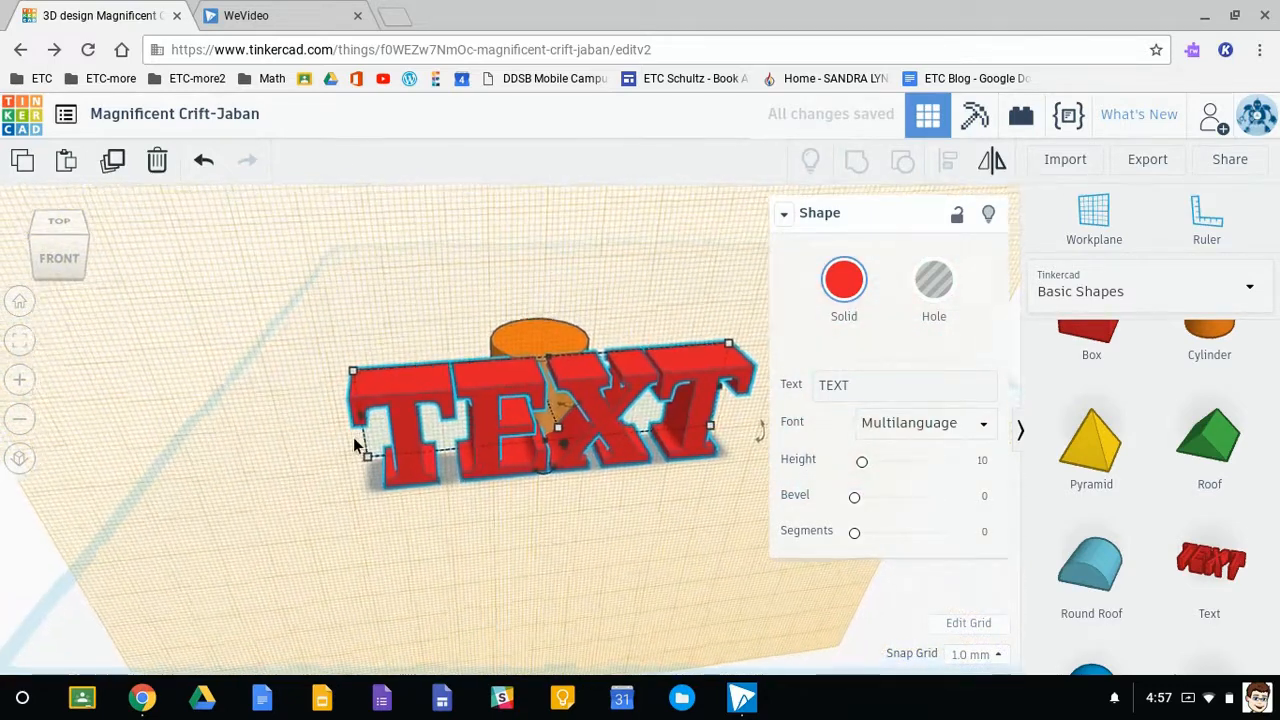
{"action": "scroll", "coordinate": [354, 425], "scroll_direction": "up", "scroll_amount": 2}
{"action": "mouse_move", "coordinate": [292, 352]}
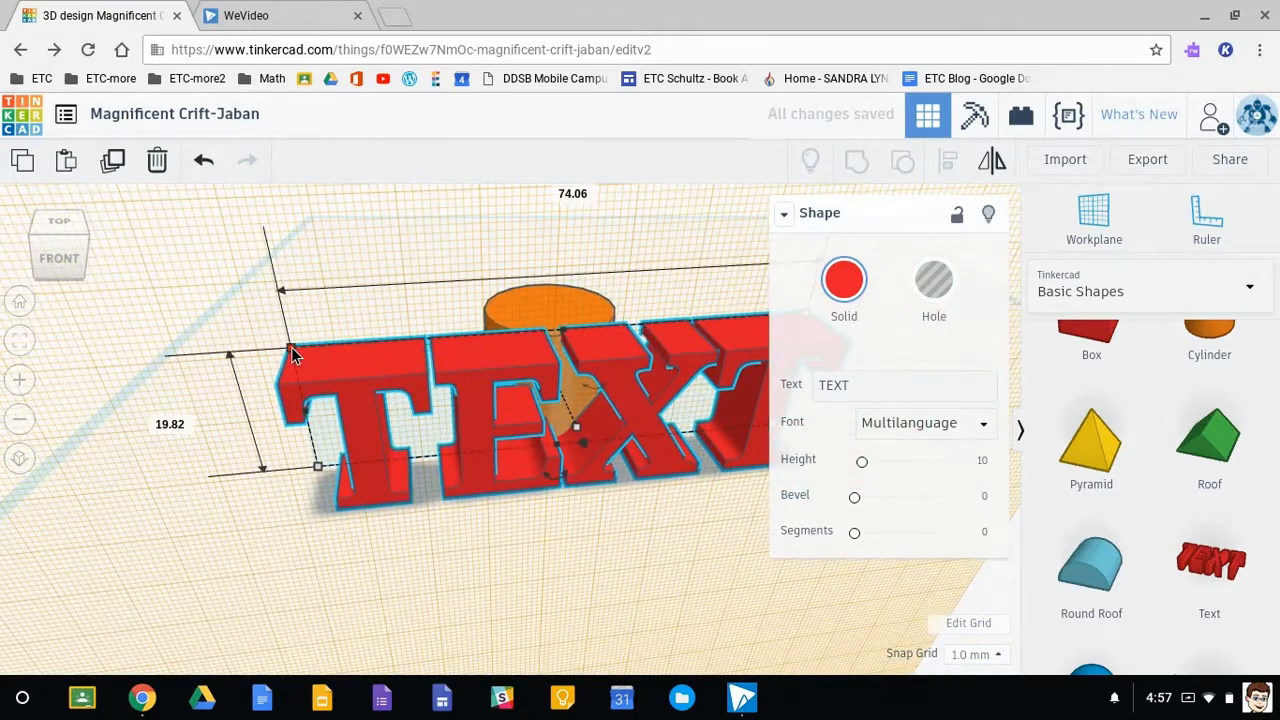
{"action": "left_click_drag", "start_coordinate": [291, 347], "coordinate": [562, 393]}
{"action": "scroll", "coordinate": [577, 411], "scroll_direction": "up", "scroll_amount": 10}
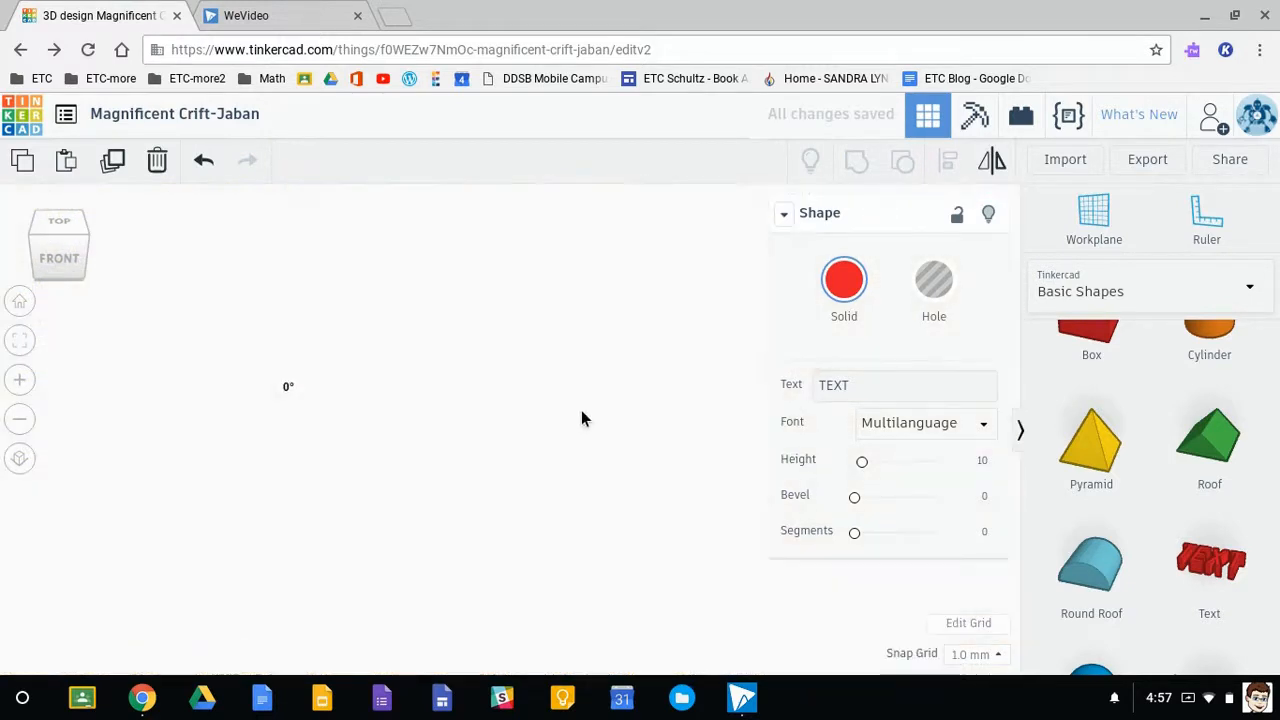
{"action": "scroll", "coordinate": [585, 418], "scroll_direction": "down", "scroll_amount": 10}
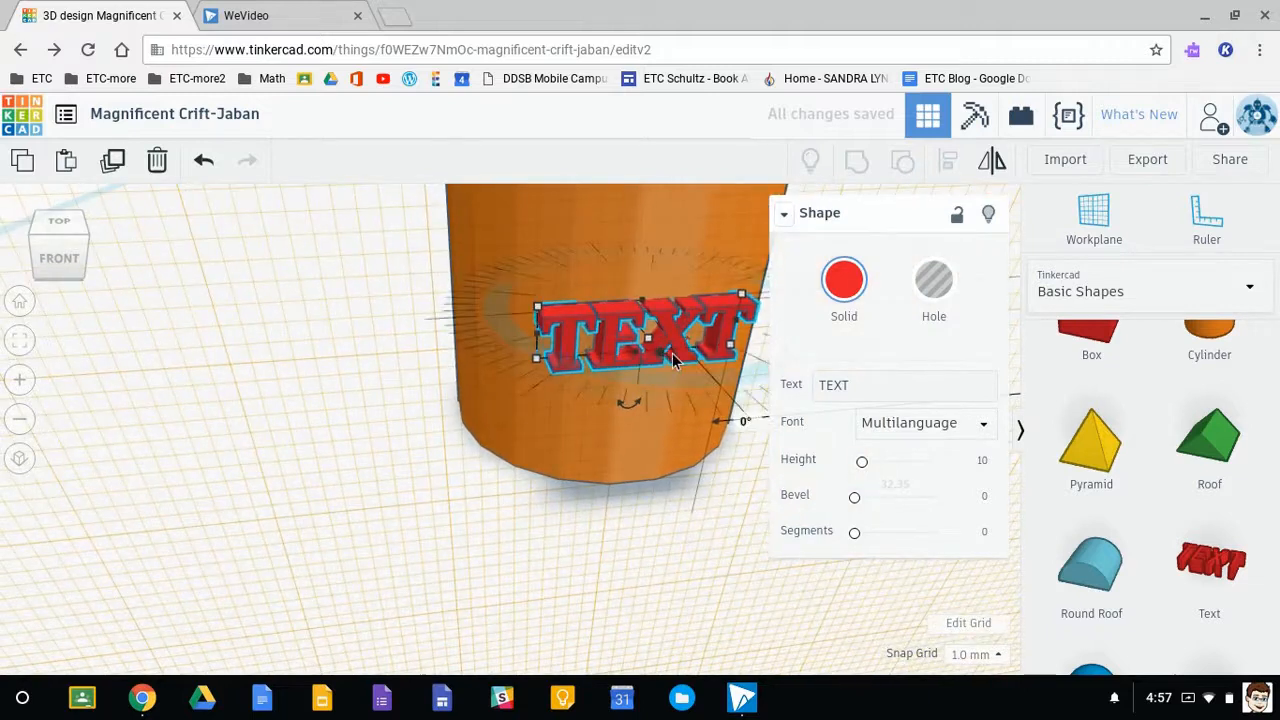
- Change the text shape's content to the single letter B
{"action": "left_click", "coordinate": [860, 384]}
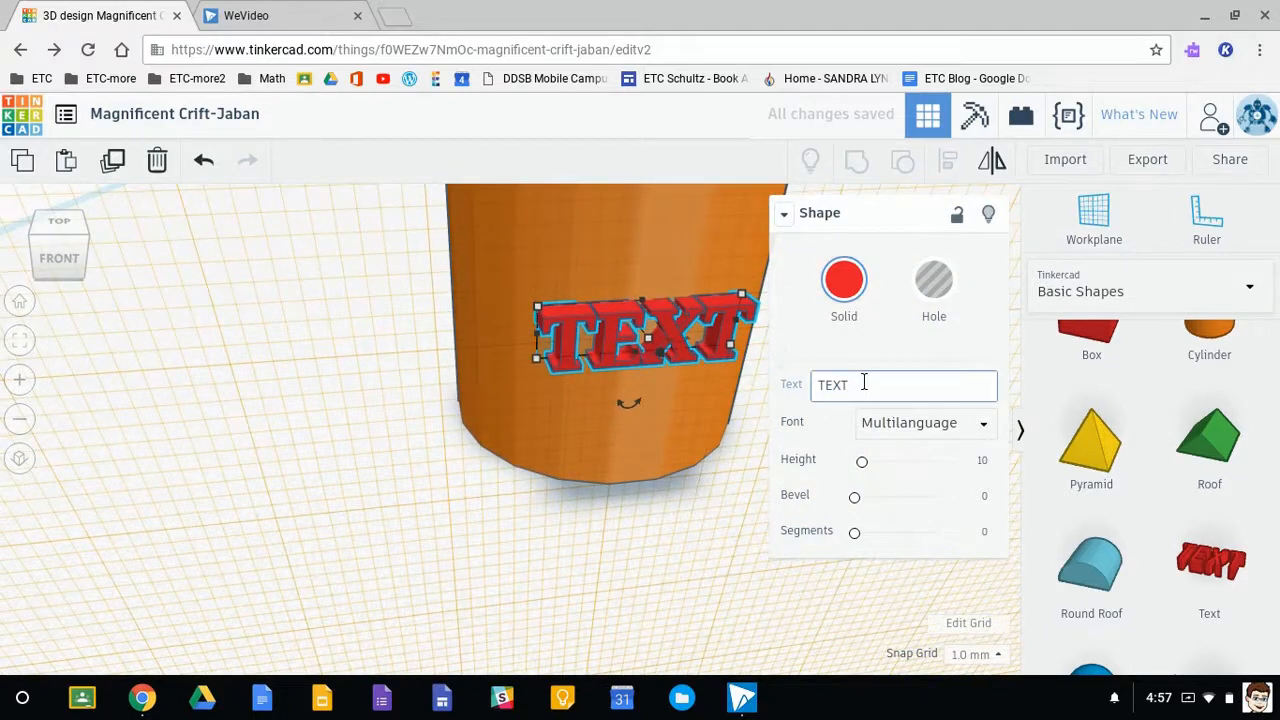
{"action": "key", "text": "BackSpace"}
{"action": "key", "text": "BackSpace"}
{"action": "key", "text": "BackSpace"}
{"action": "type", "text": "B"}
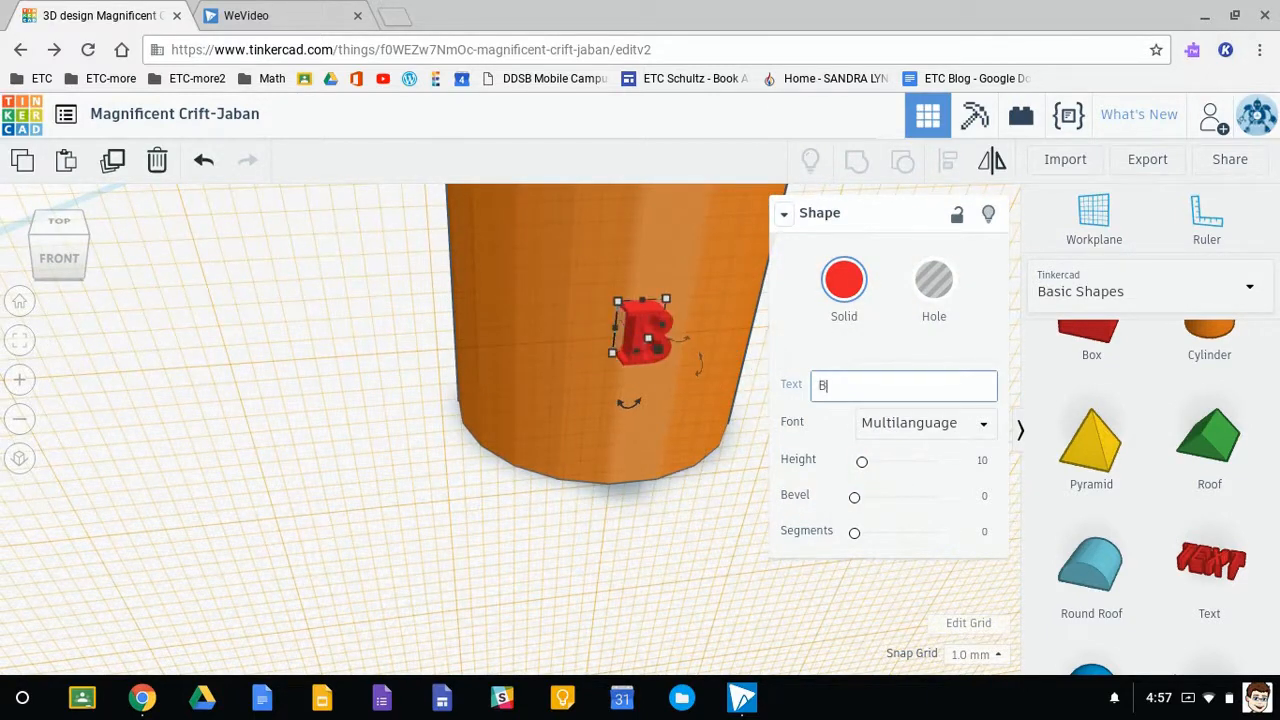
{"action": "left_click", "coordinate": [646, 513]}
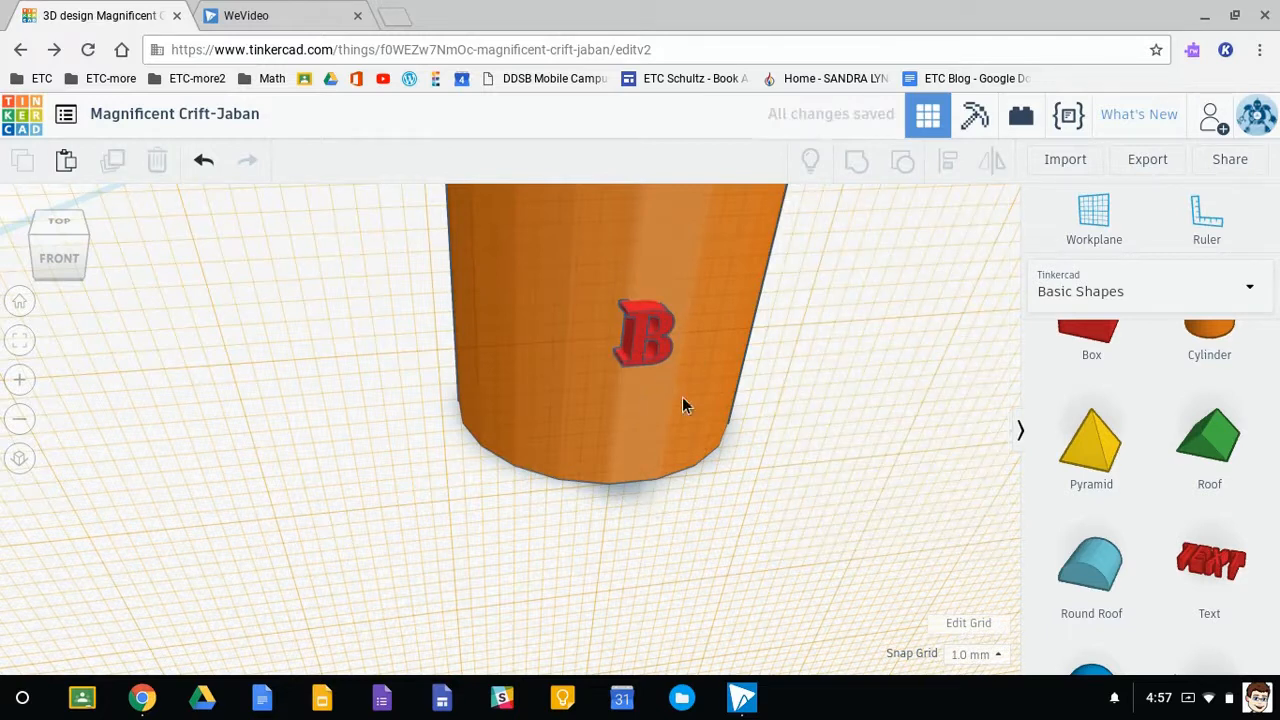
- Stretch the letter B's depth outward from the cylinder face and shift it 4 mm back into the cylinder
{"action": "left_click", "coordinate": [643, 331]}
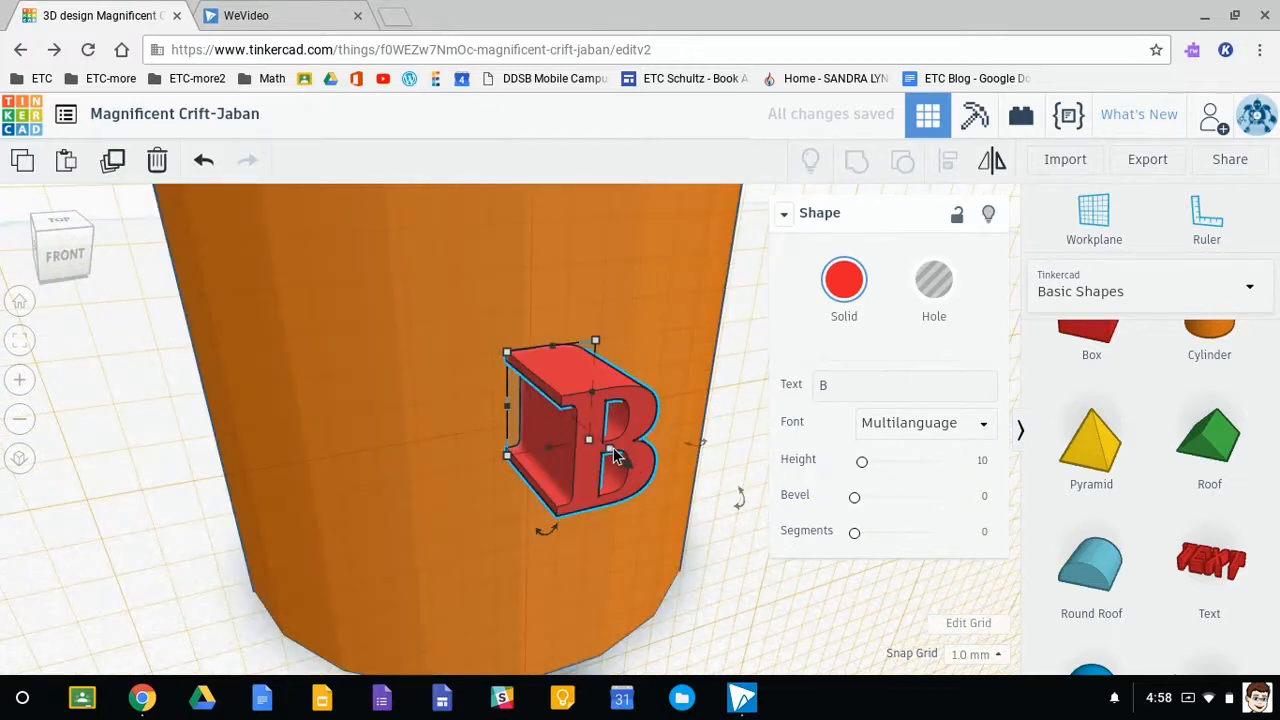
{"action": "mouse_move", "coordinate": [610, 449]}
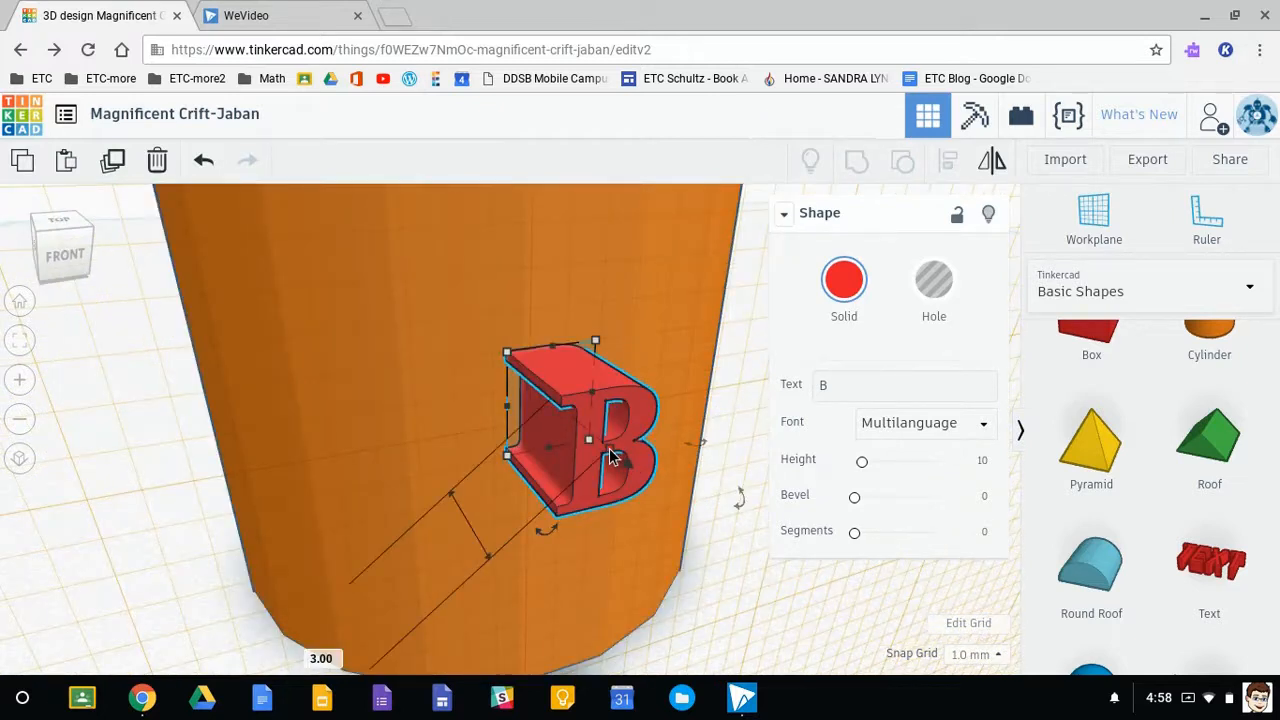
{"action": "left_click_drag", "start_coordinate": [610, 455], "coordinate": [653, 495]}
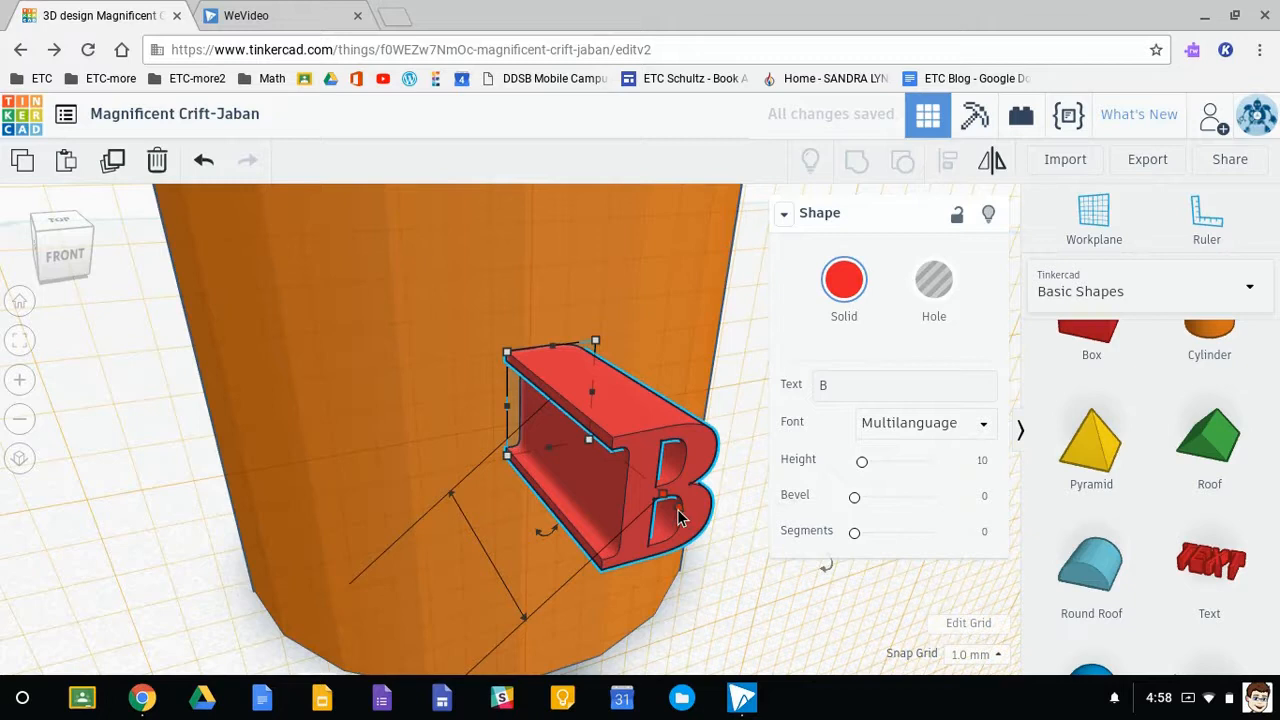
{"action": "right_click_drag", "start_coordinate": [686, 535], "coordinate": [523, 540]}
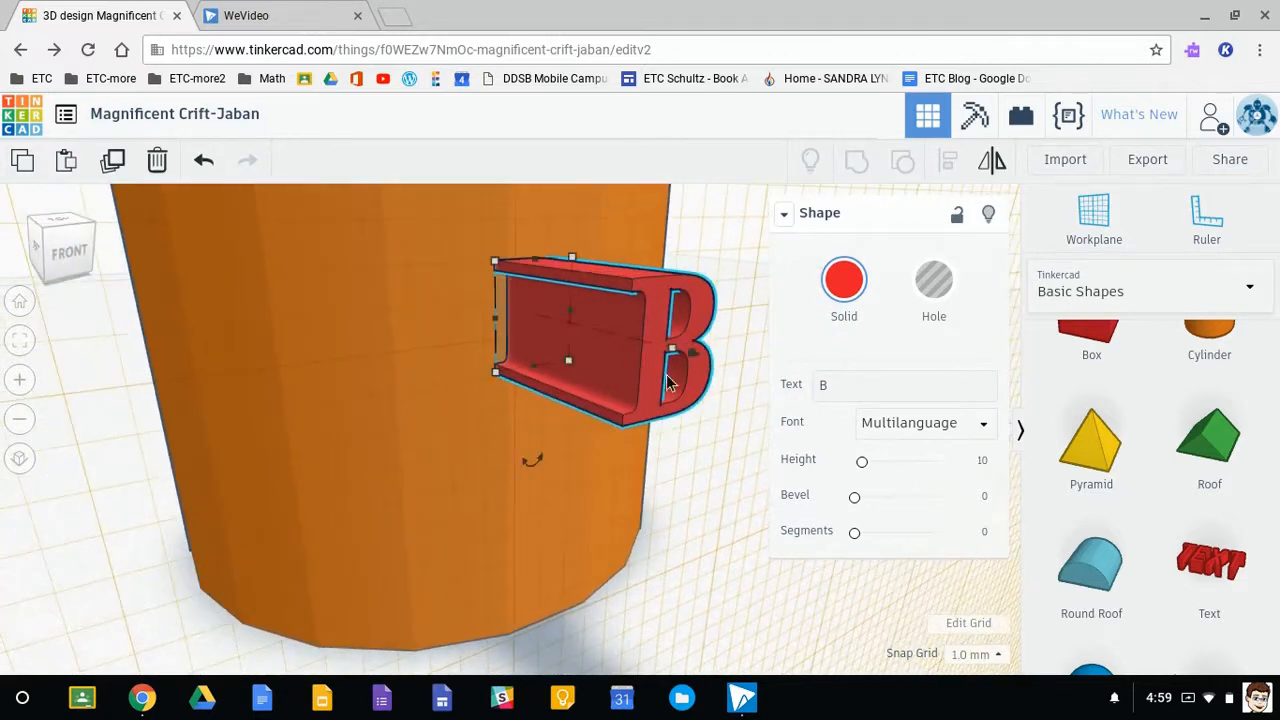
{"action": "left_click_drag", "start_coordinate": [697, 362], "coordinate": [576, 336]}
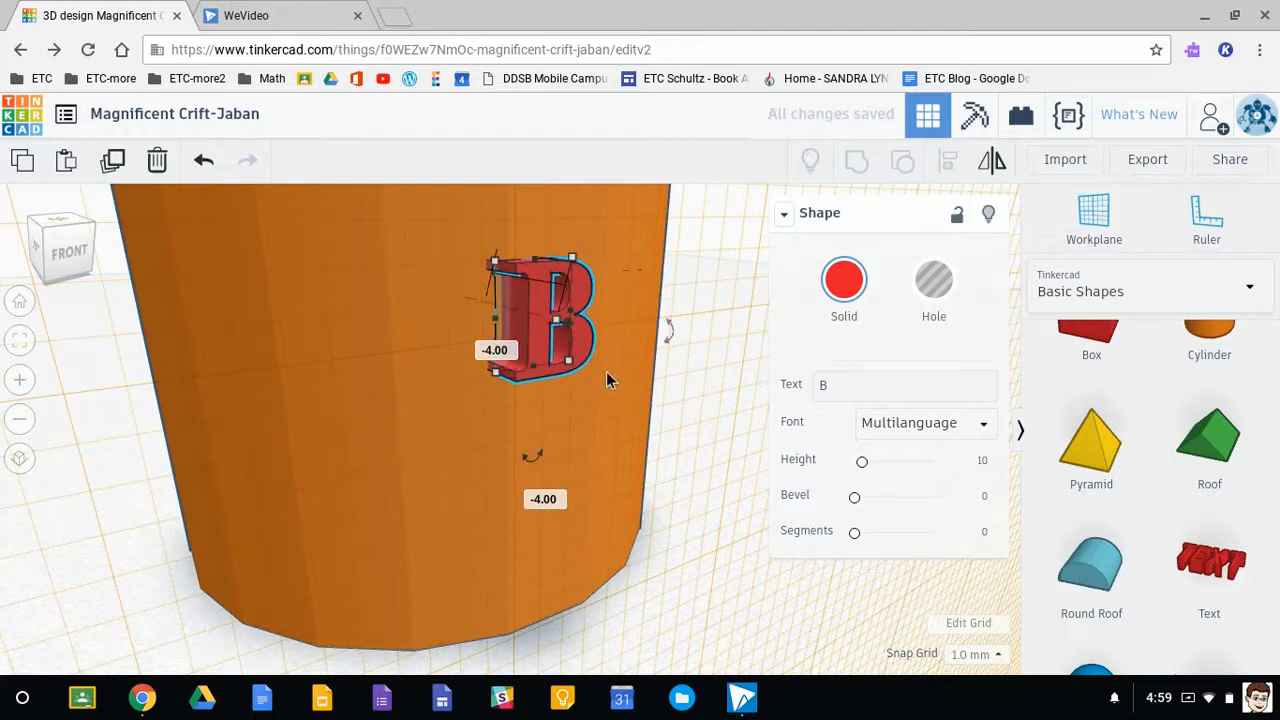
- Return the workplane to the base grid and clear the selection
{"action": "left_click", "coordinate": [584, 408]}
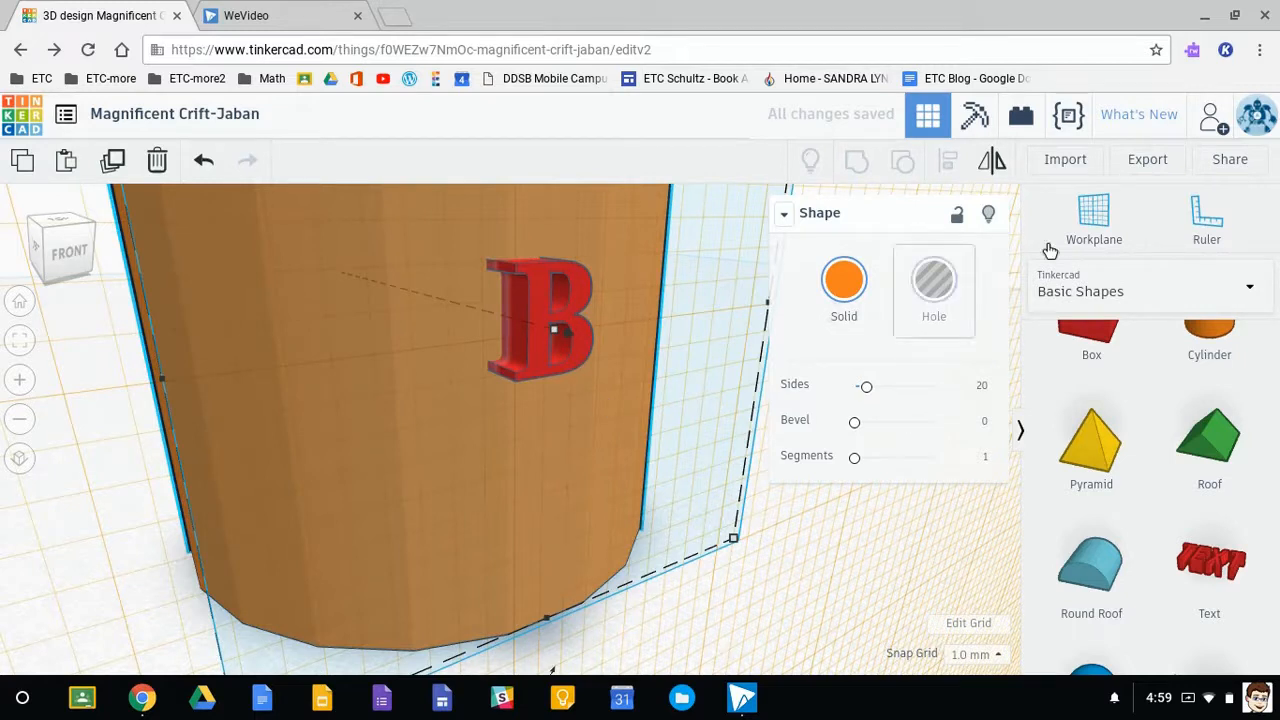
{"action": "left_click", "coordinate": [1094, 220]}
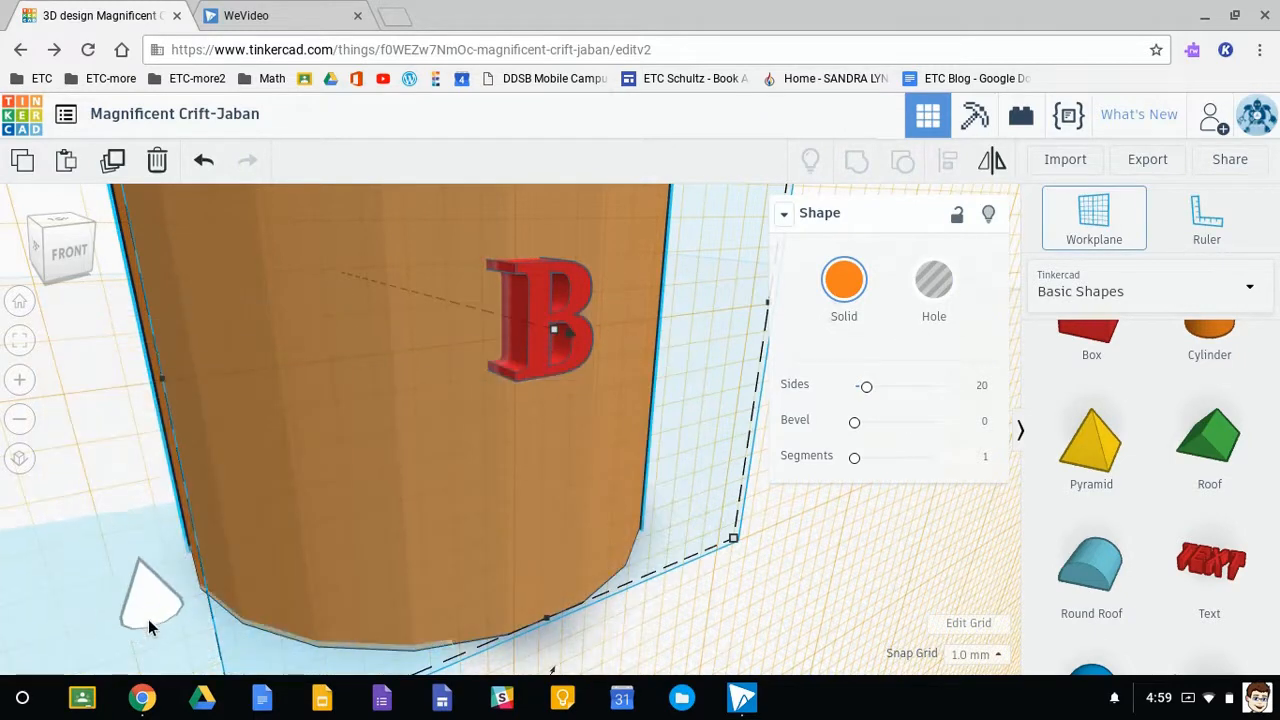
{"action": "left_click", "coordinate": [81, 635]}
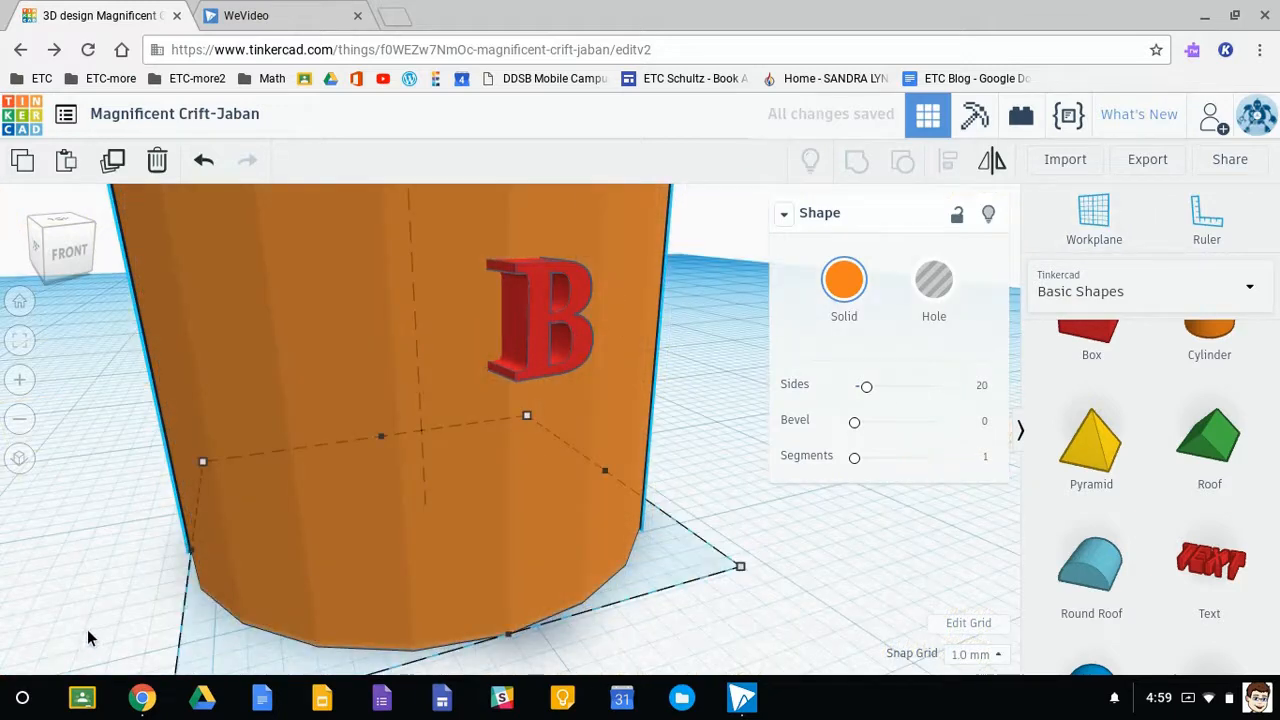
{"action": "right_click_drag", "start_coordinate": [582, 565], "coordinate": [533, 565]}
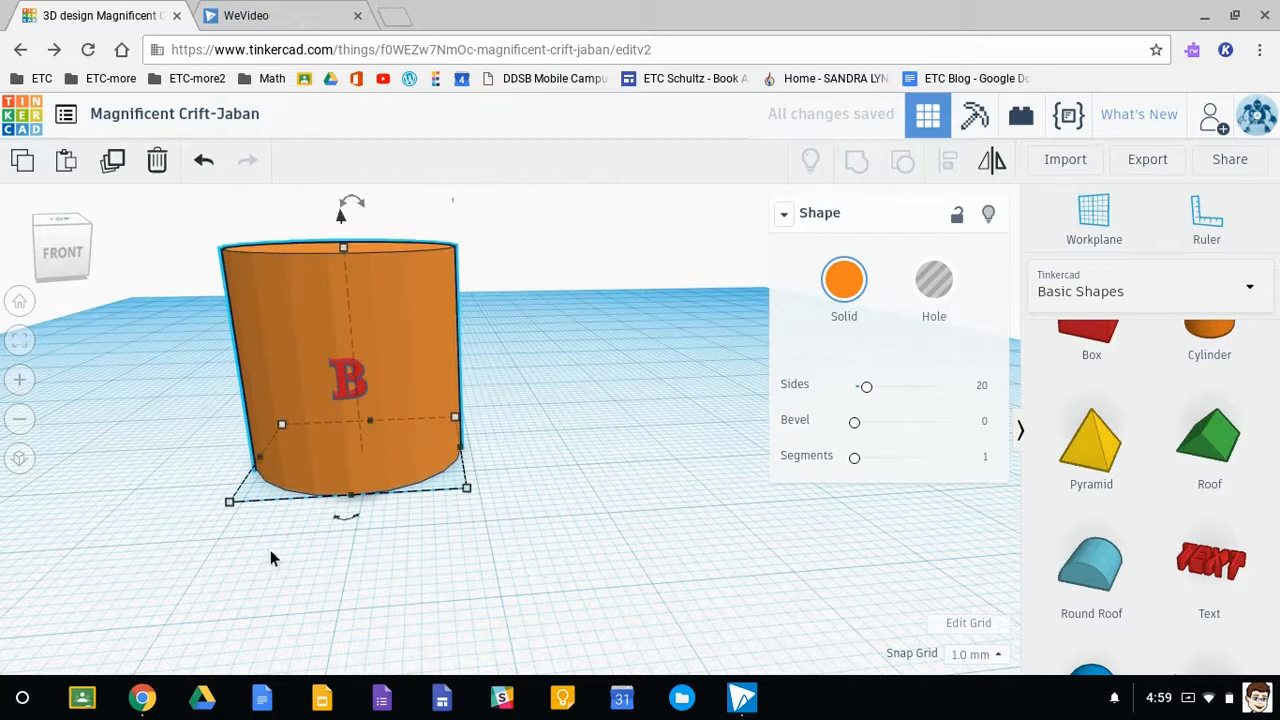
{"action": "left_click", "coordinate": [300, 549]}
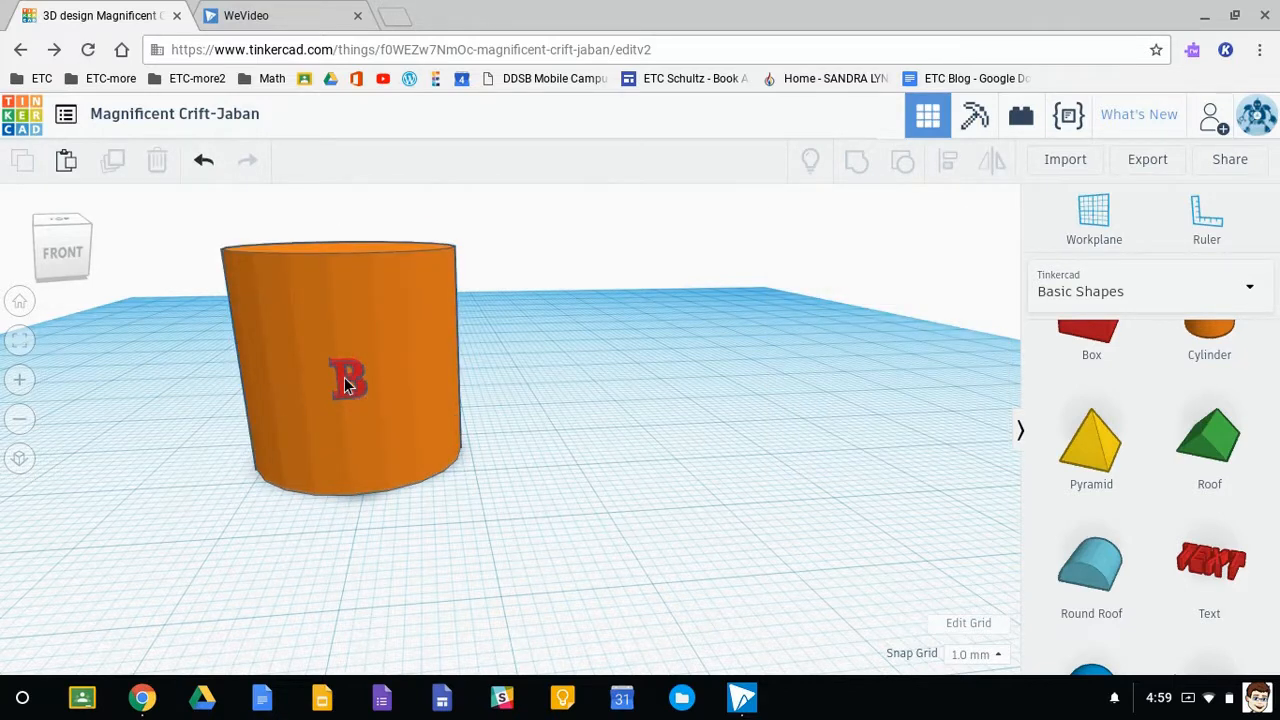
- Duplicate the cylinder together with its letter B and rotate the copy 22.5° horizontally around the cylinder
{"action": "left_click_drag", "start_coordinate": [196, 228], "coordinate": [544, 574]}
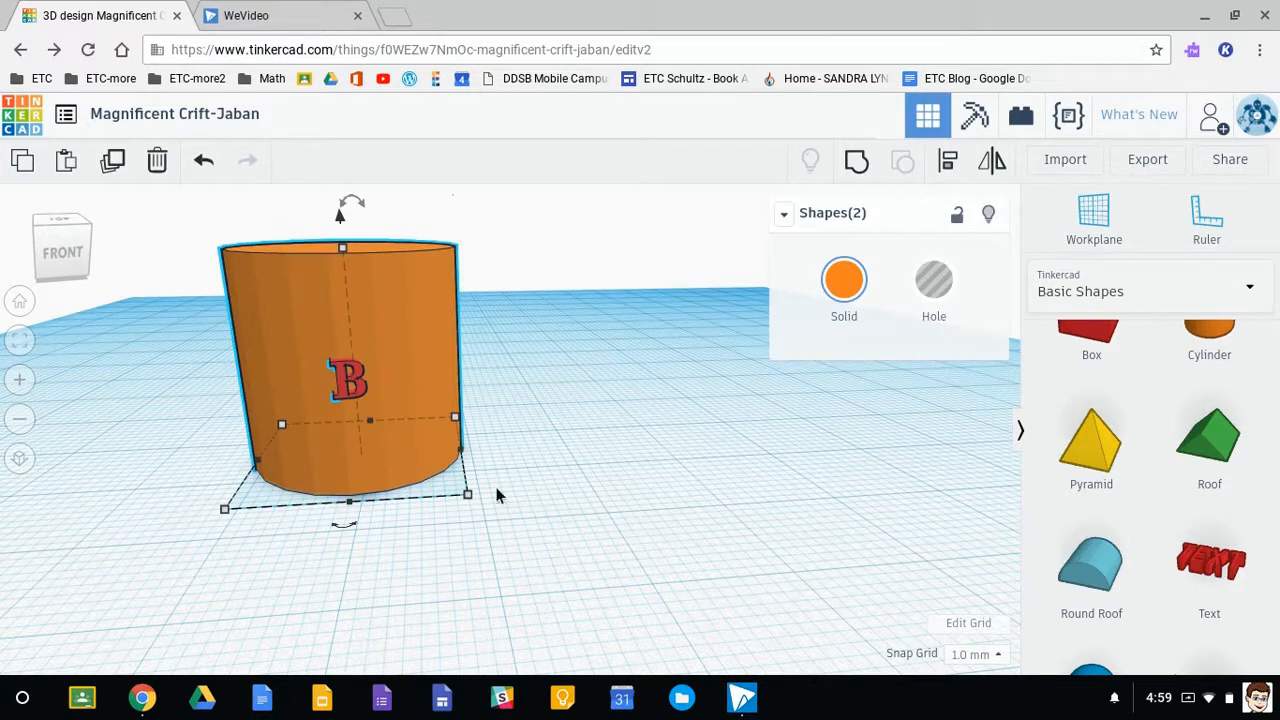
{"action": "left_click", "coordinate": [114, 166]}
{"action": "left_click_drag", "start_coordinate": [338, 531], "coordinate": [396, 540]}
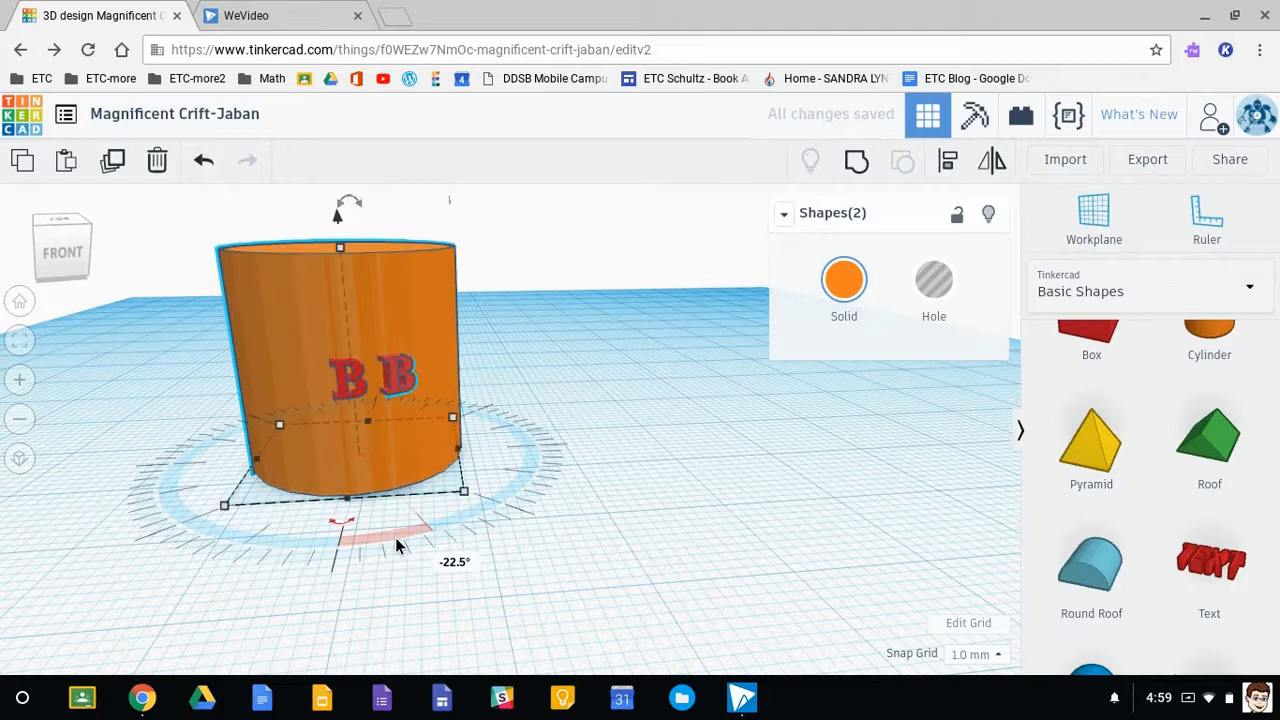
- Repeat the rotated duplicate three more times to produce a row of five letters around the cylinder
{"action": "left_click", "coordinate": [110, 162]}
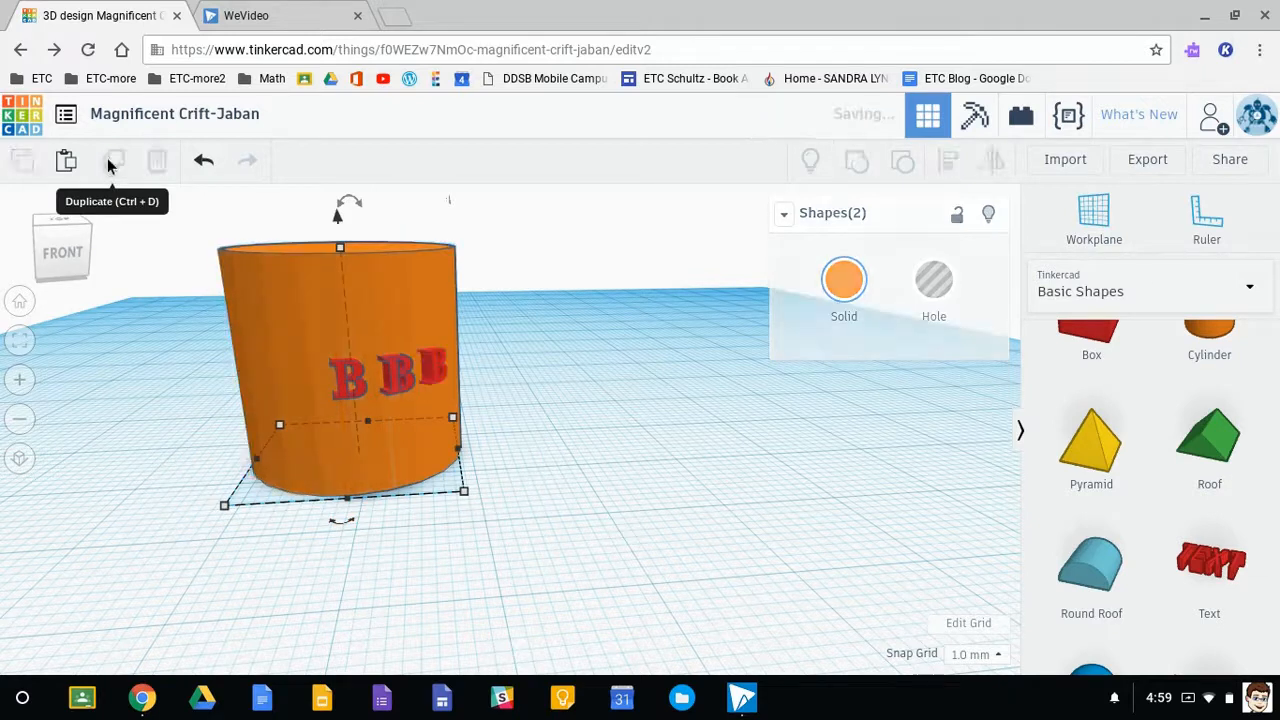
{"action": "left_click", "coordinate": [110, 162]}
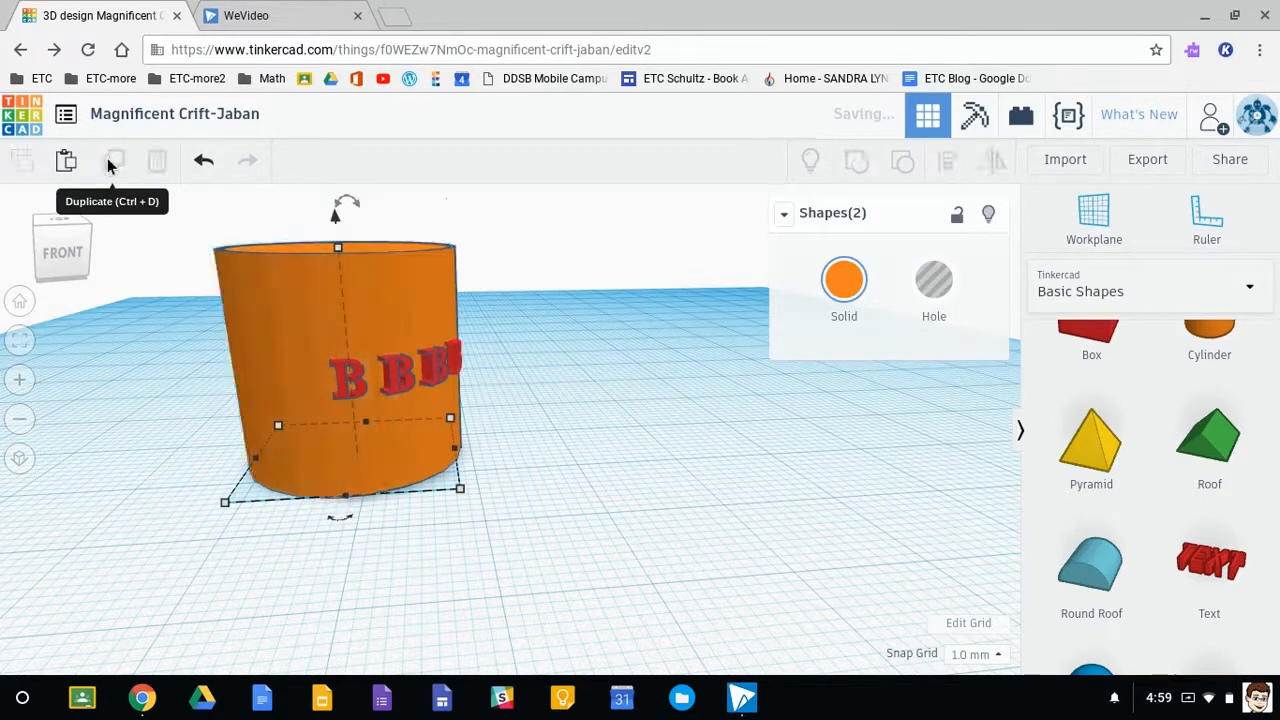
{"action": "right_click_drag", "start_coordinate": [580, 520], "coordinate": [580, 546]}
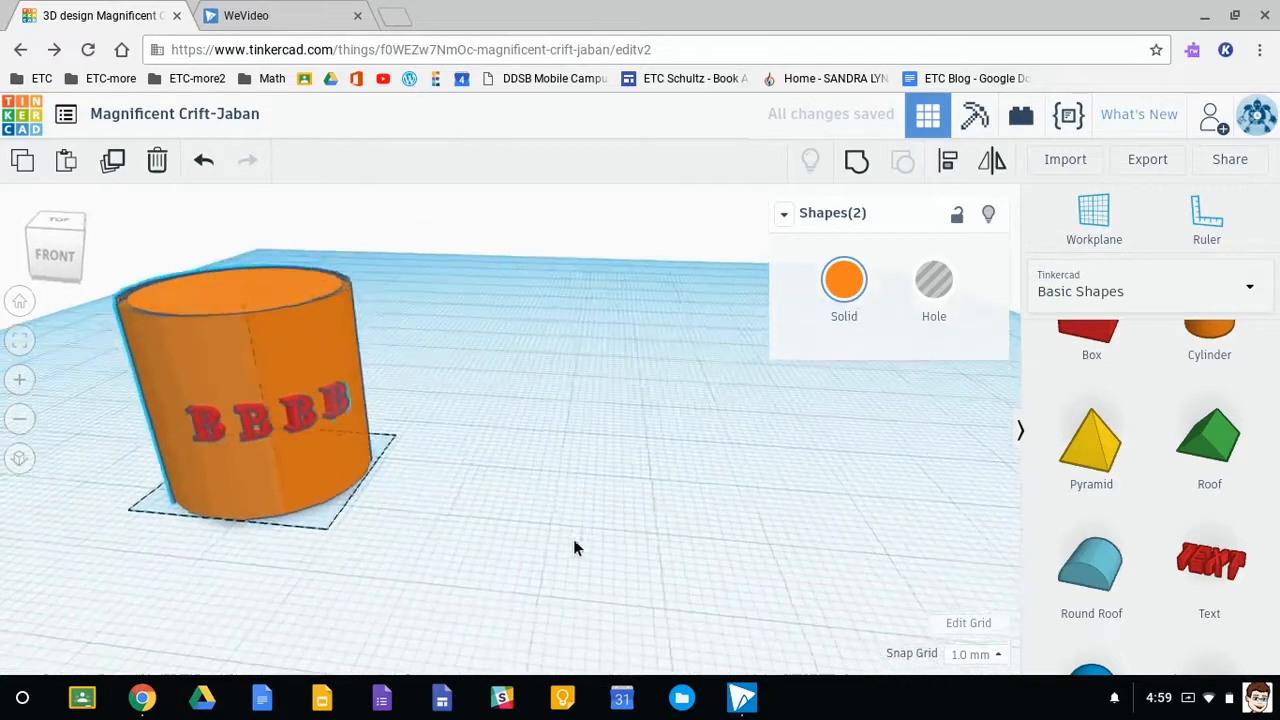
{"action": "left_click", "coordinate": [113, 166]}
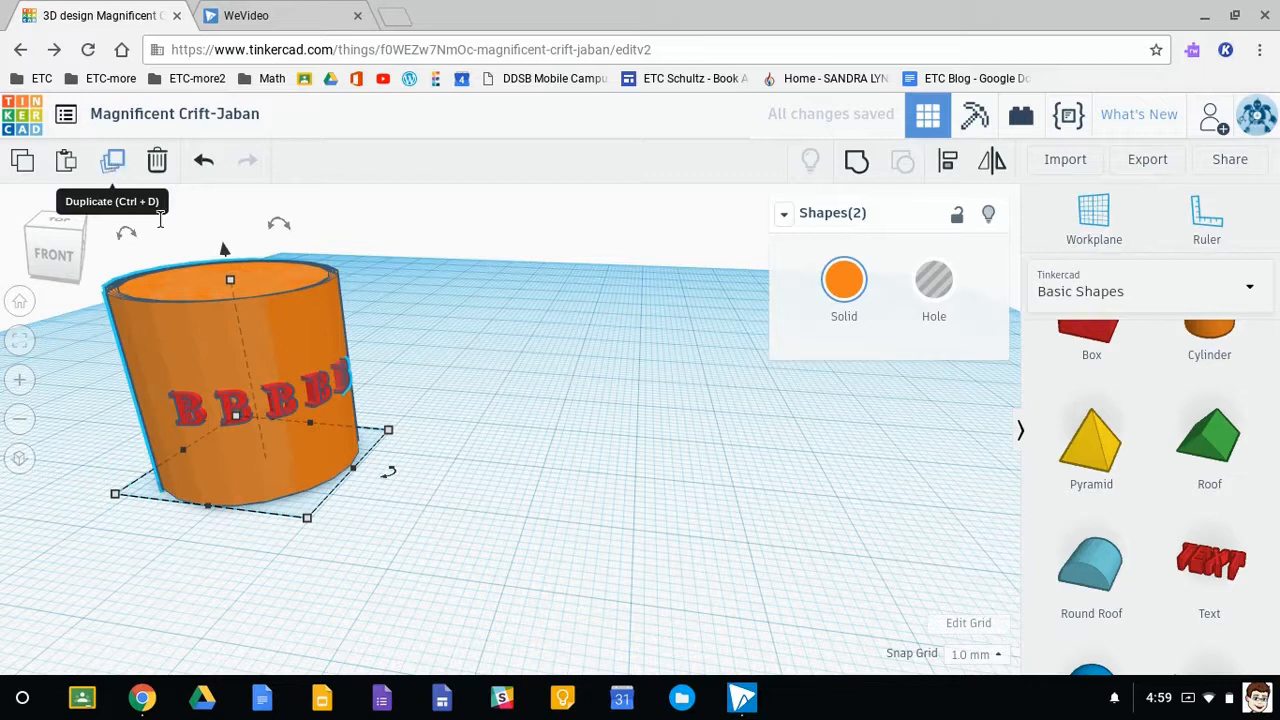
{"action": "left_click", "coordinate": [203, 543]}
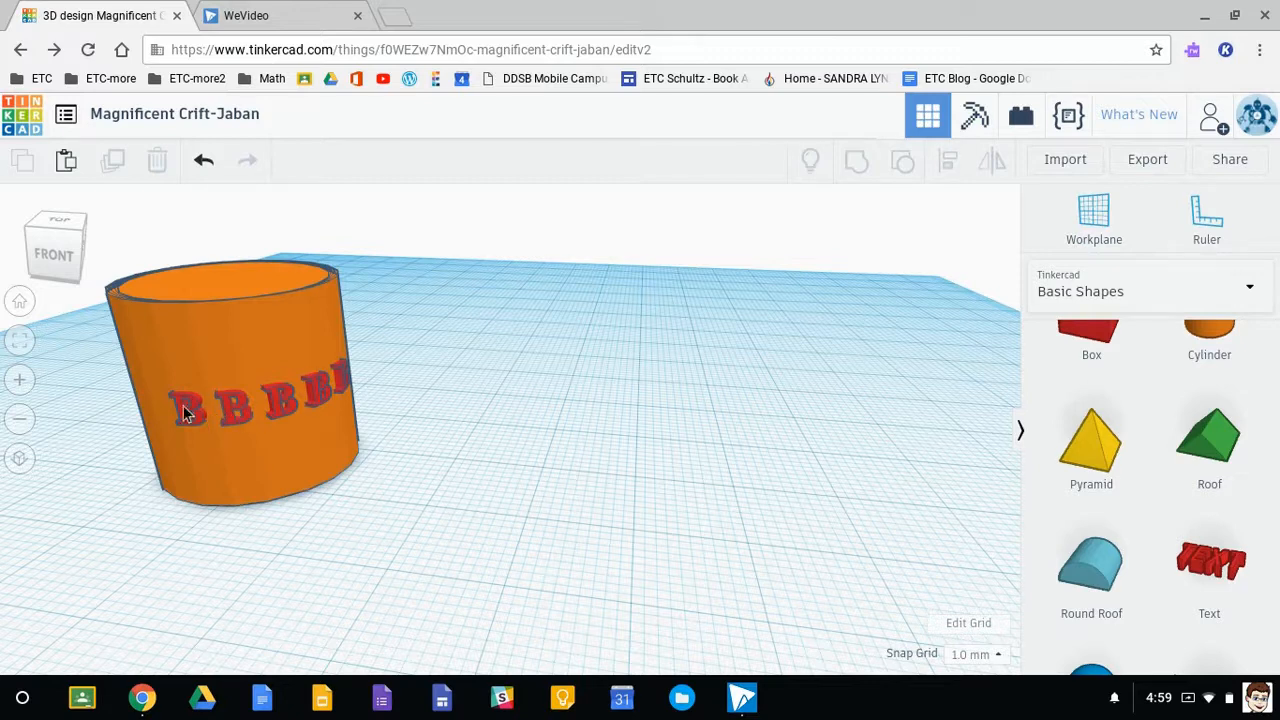
- Change the first letter B in the row to H
{"action": "scroll", "coordinate": [175, 415], "scroll_direction": "up", "scroll_amount": 3}
{"action": "middle_click_drag", "start_coordinate": [201, 435], "coordinate": [484, 449]}
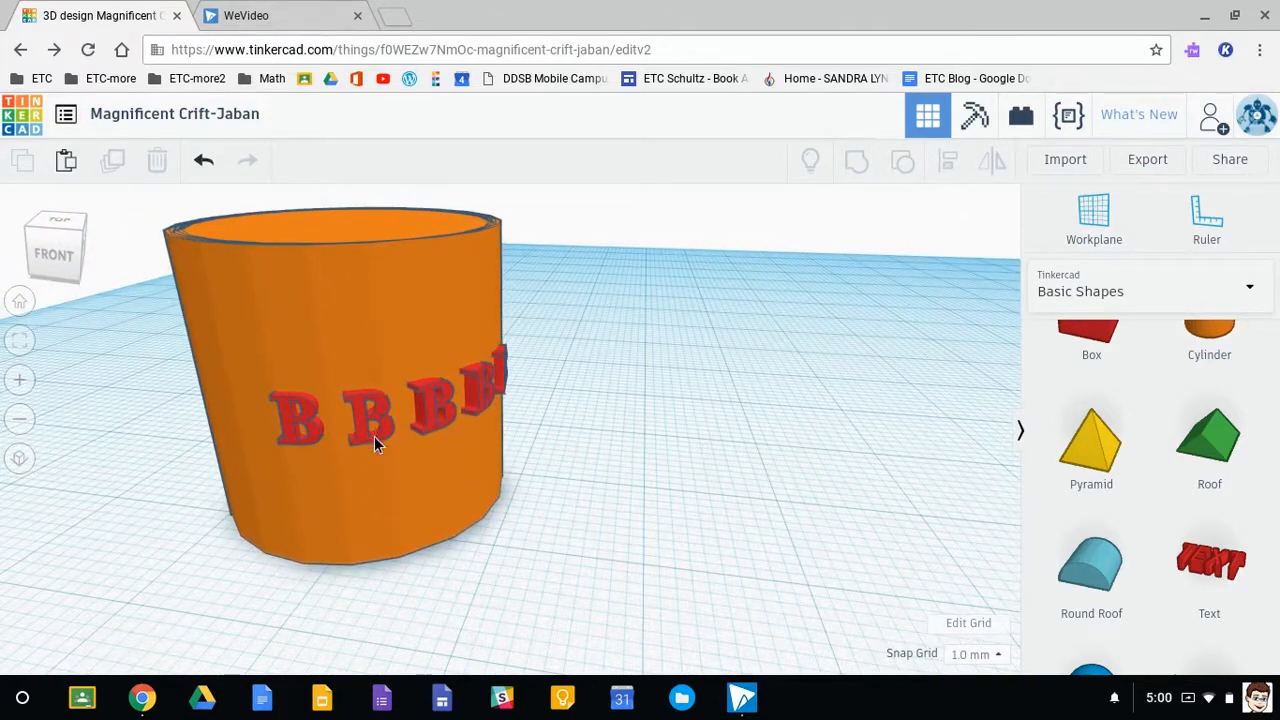
{"action": "left_click", "coordinate": [287, 423]}
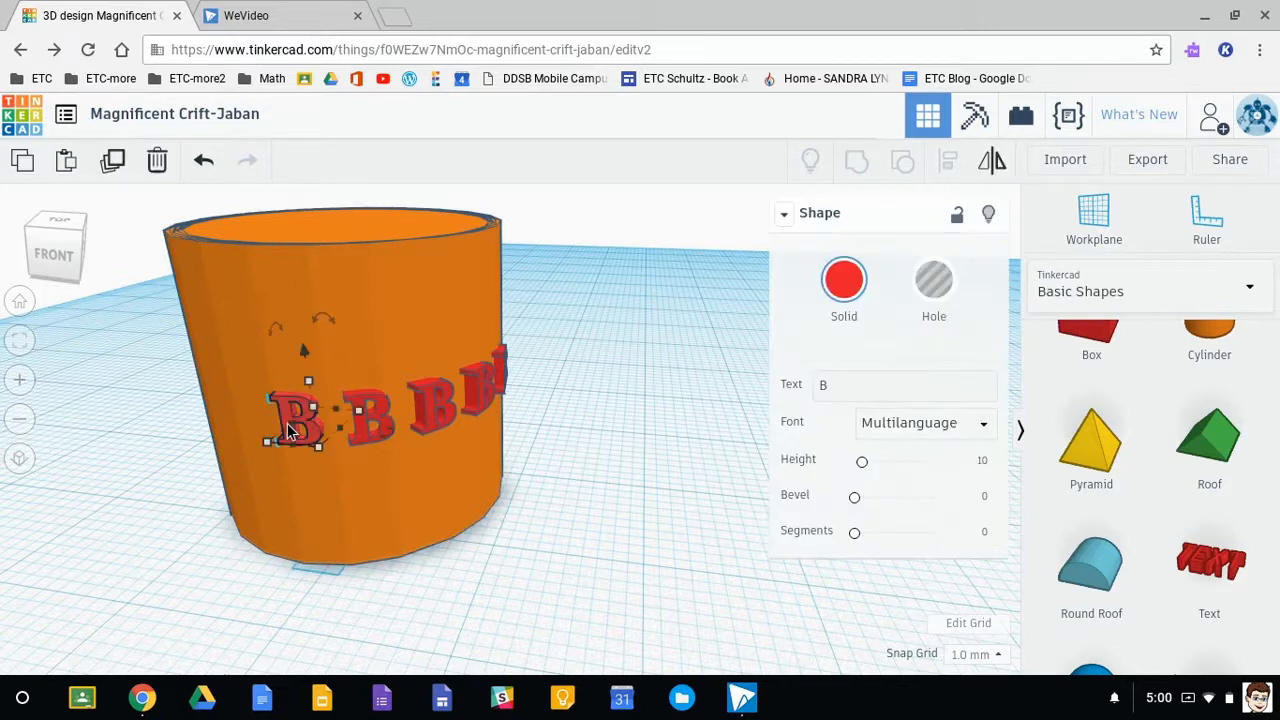
{"action": "left_click", "coordinate": [852, 380]}
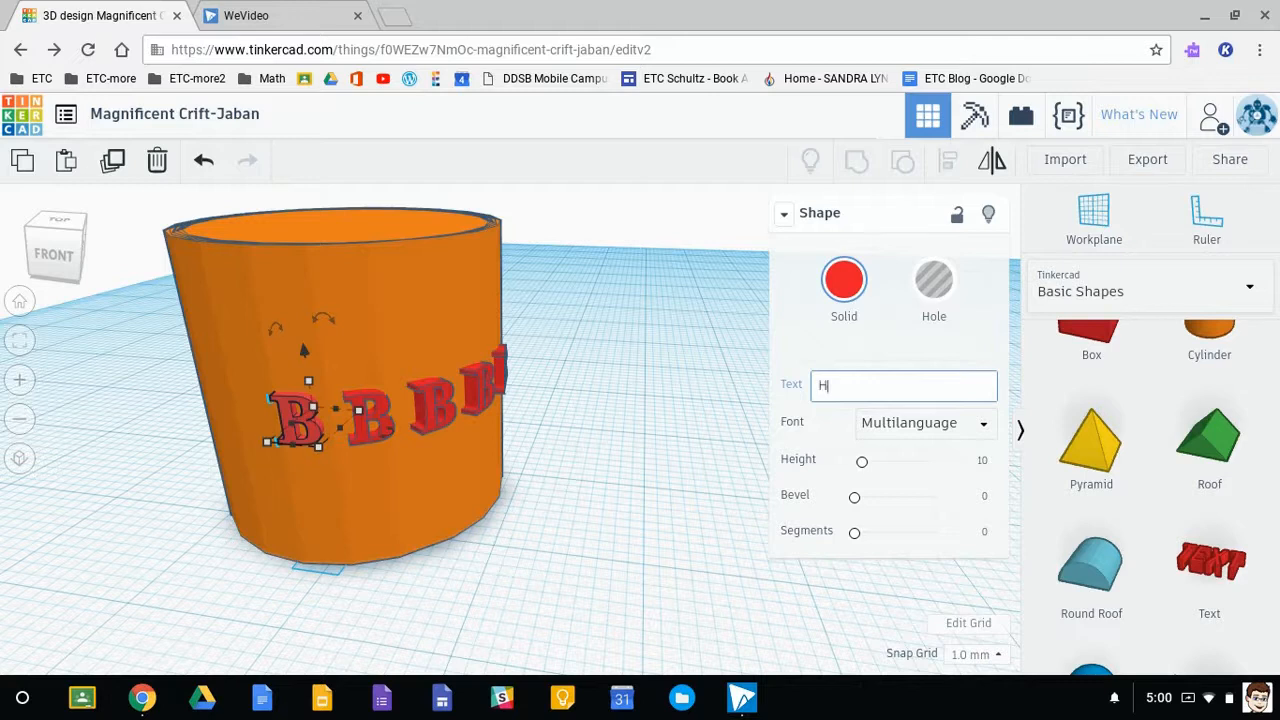
- Change the second letter in the row to E
{"action": "left_click", "coordinate": [370, 425]}
{"action": "left_click", "coordinate": [838, 388]}
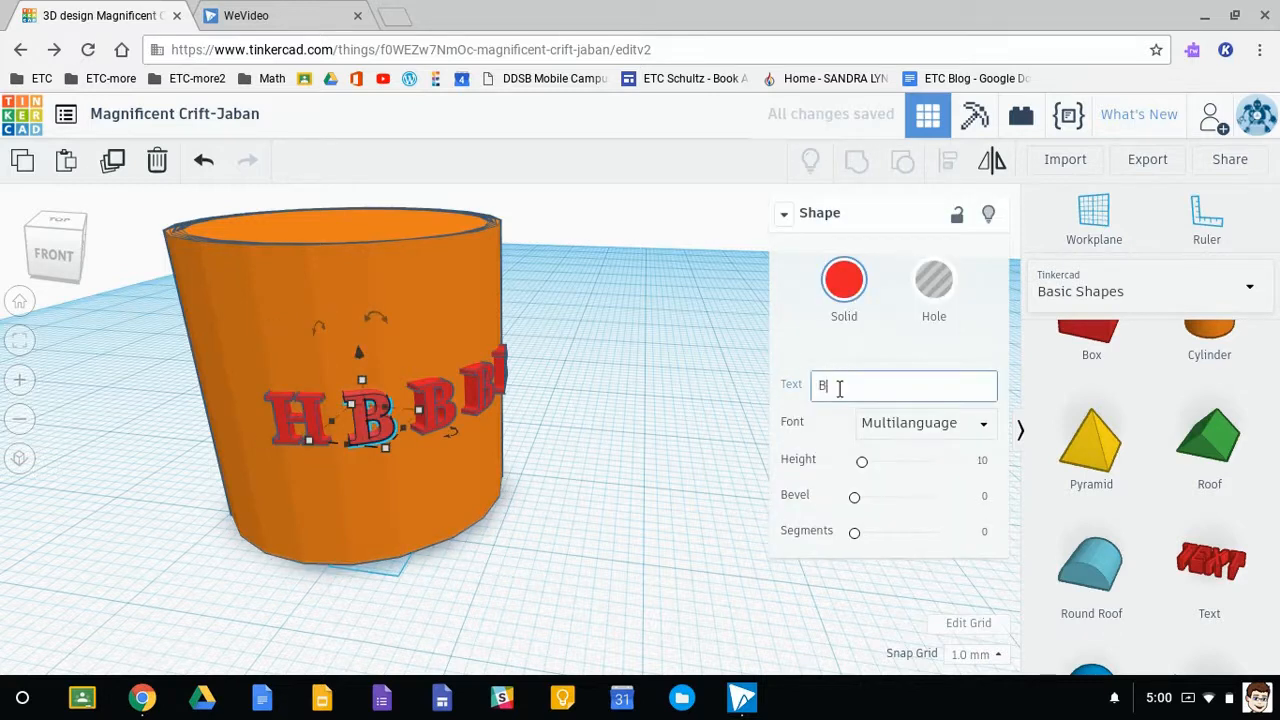
{"action": "key", "text": "BackSpace"}
{"action": "type", "text": "E"}
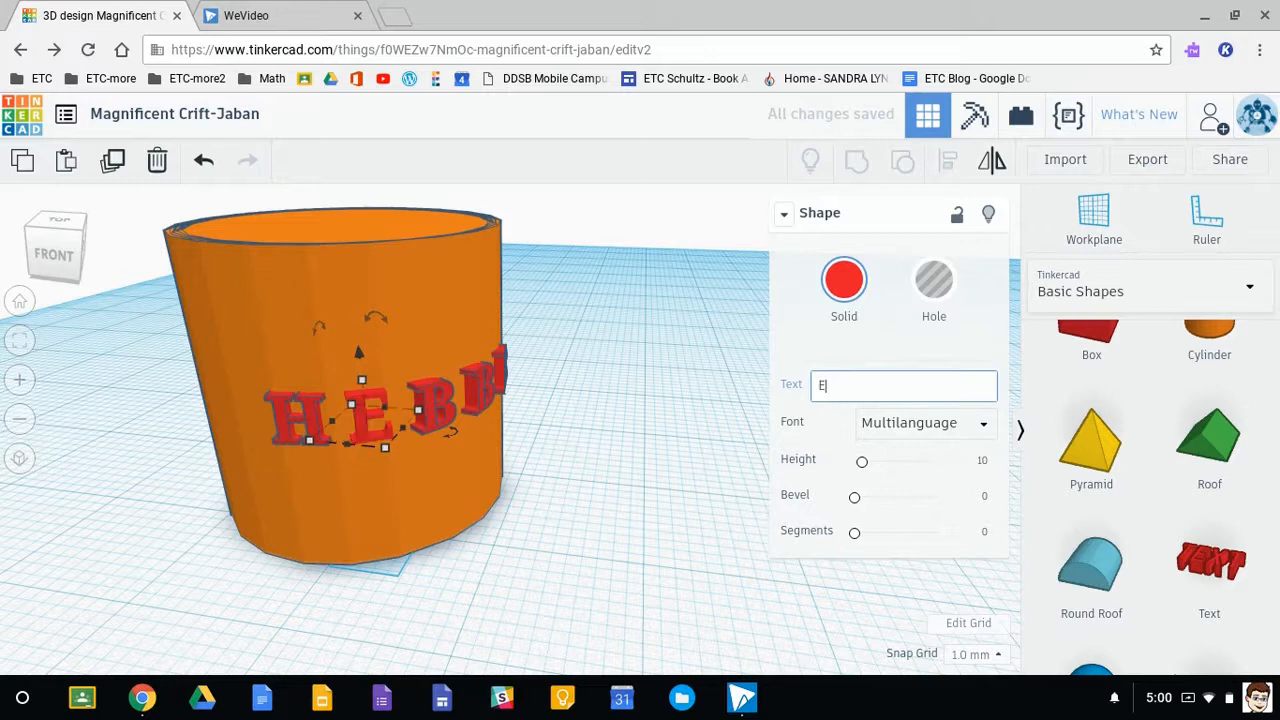
- Change the third and fourth letters in the row to L
{"action": "left_click", "coordinate": [432, 412]}
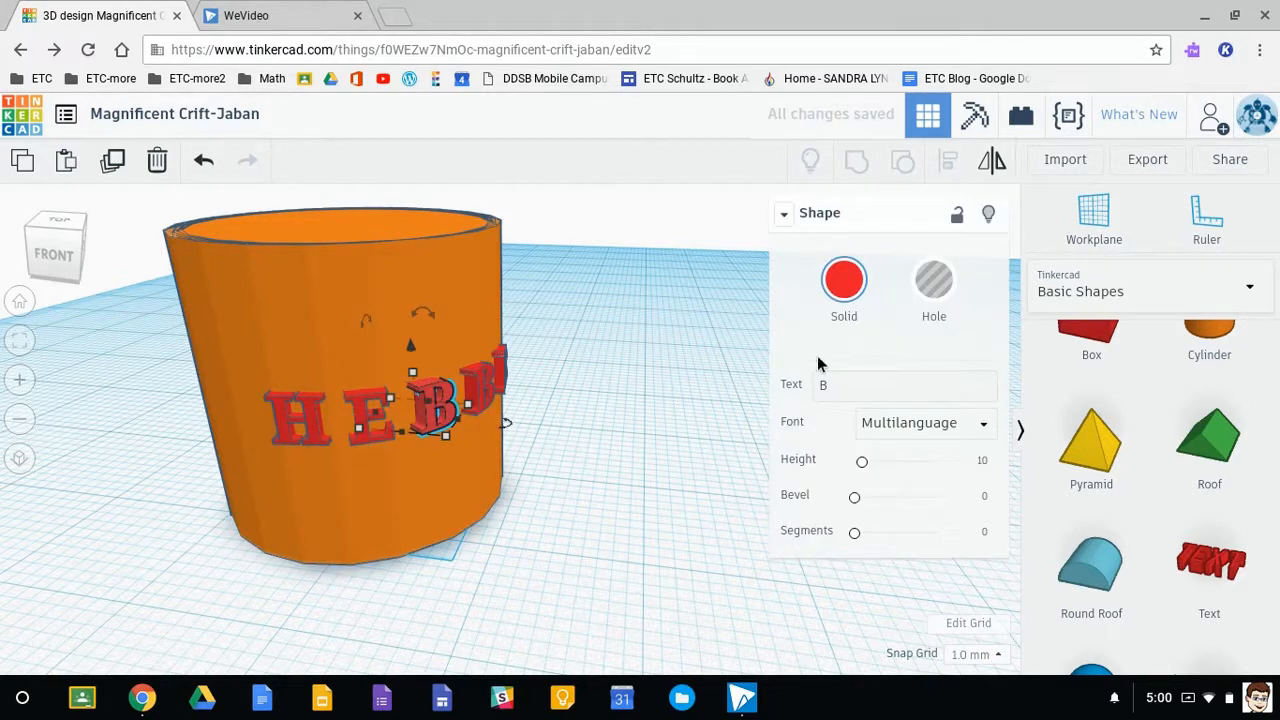
{"action": "left_click", "coordinate": [829, 384]}
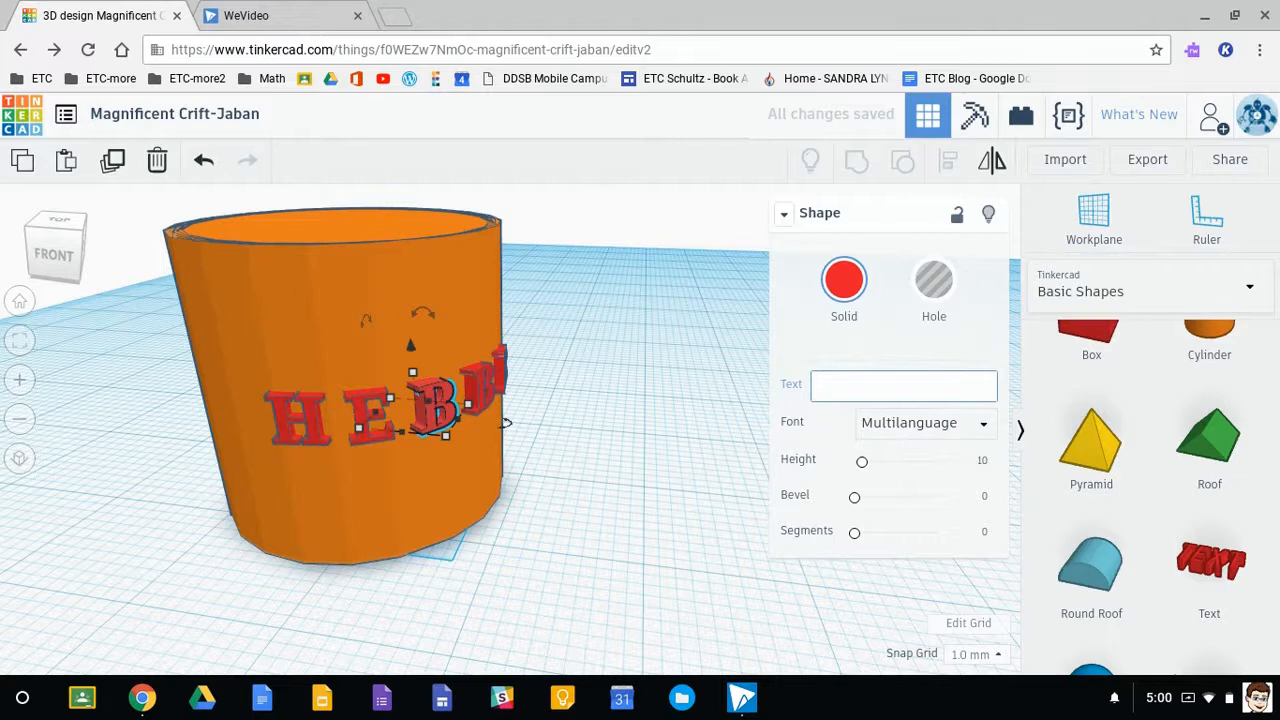
{"action": "type", "text": "L"}
{"action": "right_click_drag", "start_coordinate": [594, 517], "coordinate": [257, 441]}
{"action": "left_click", "coordinate": [266, 432]}
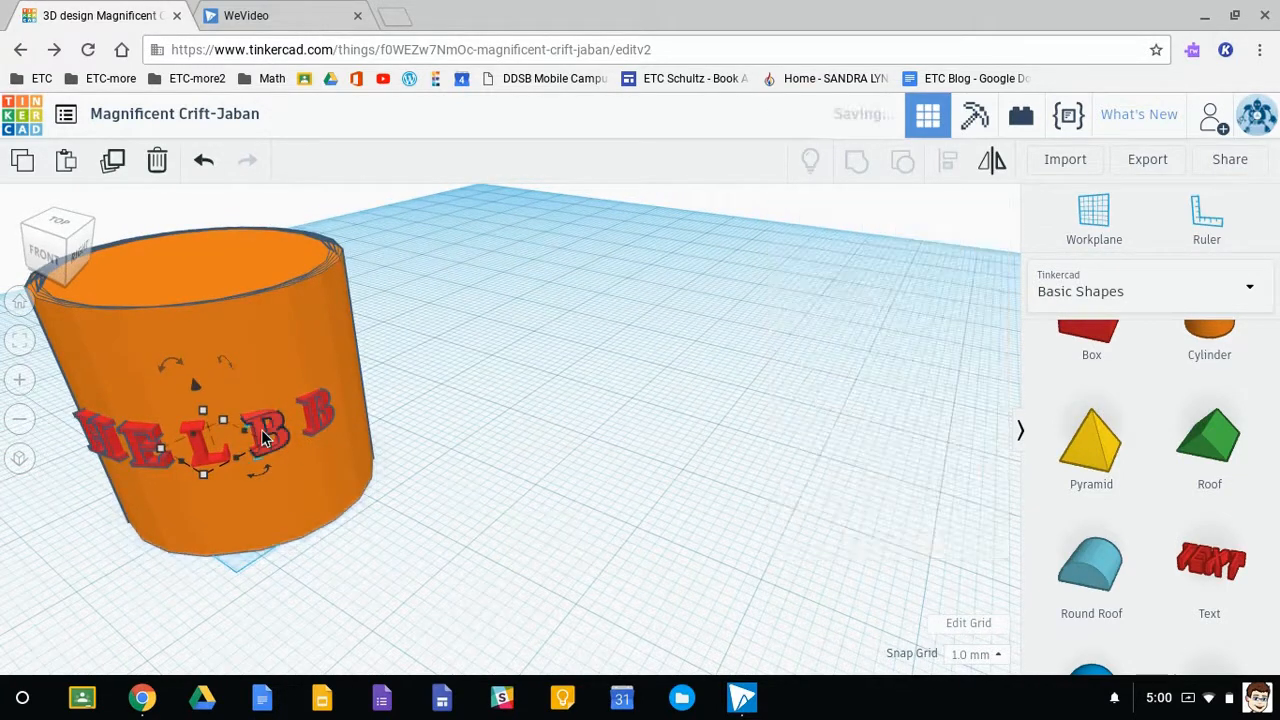
{"action": "left_click", "coordinate": [838, 390]}
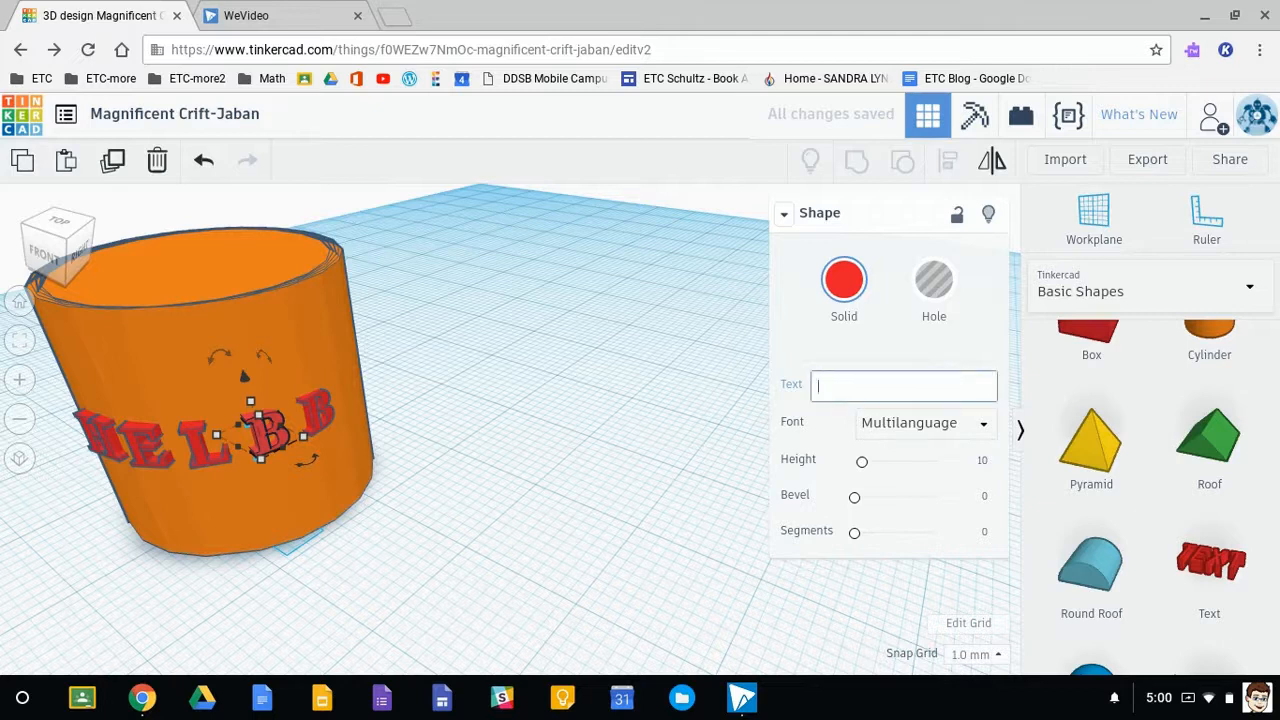
{"action": "type", "text": "L"}
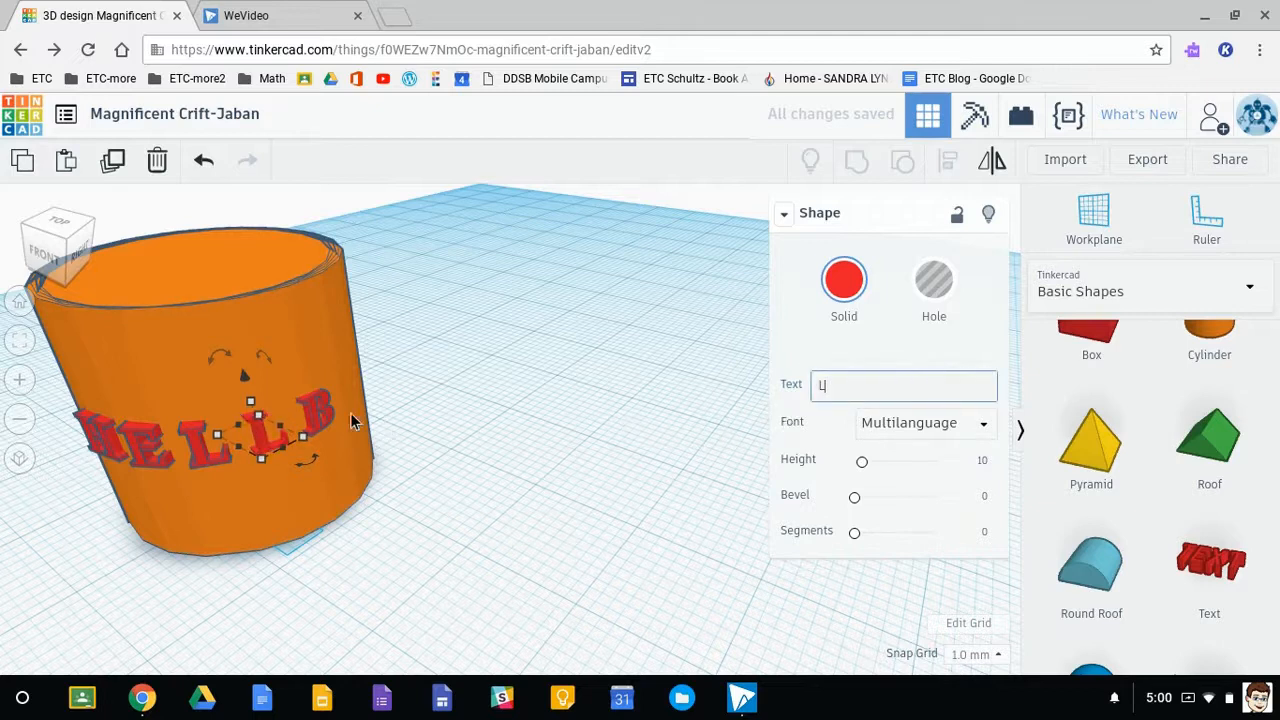
- Change the fifth letter in the row to O and deselect it
{"action": "left_click", "coordinate": [318, 420]}
{"action": "left_click", "coordinate": [860, 390]}
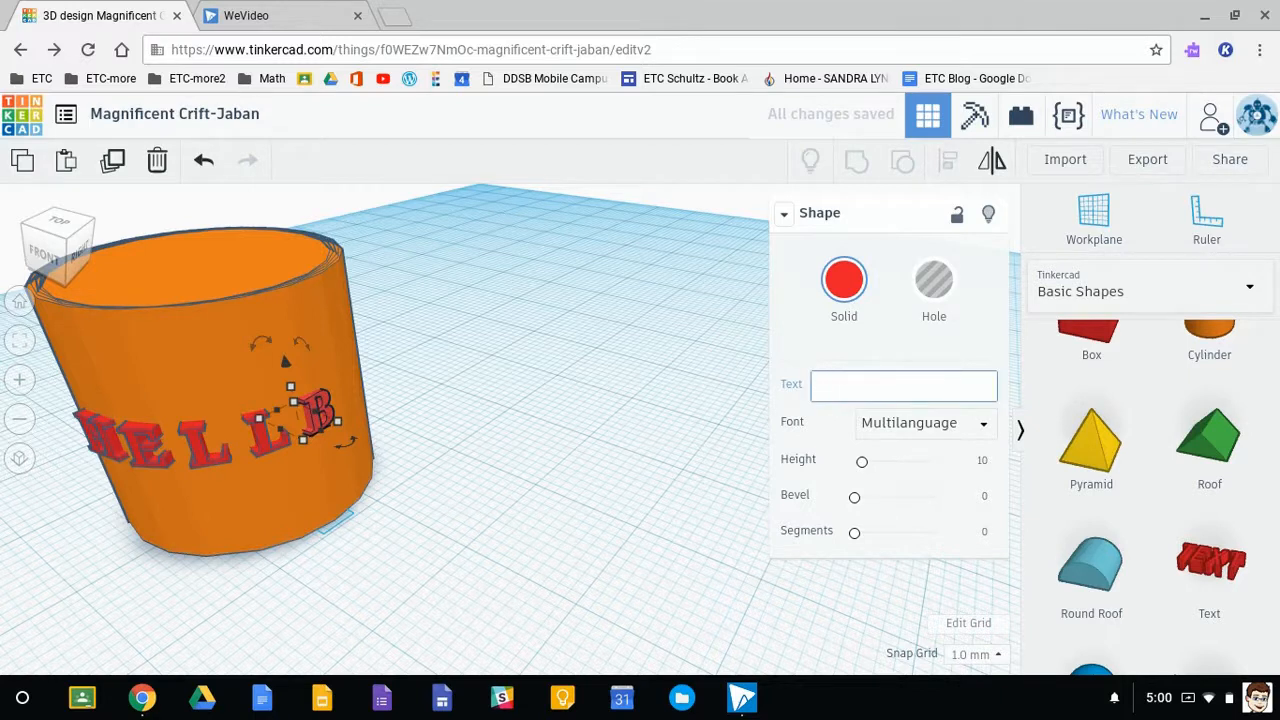
{"action": "type", "text": "O"}
{"action": "left_click", "coordinate": [398, 565]}
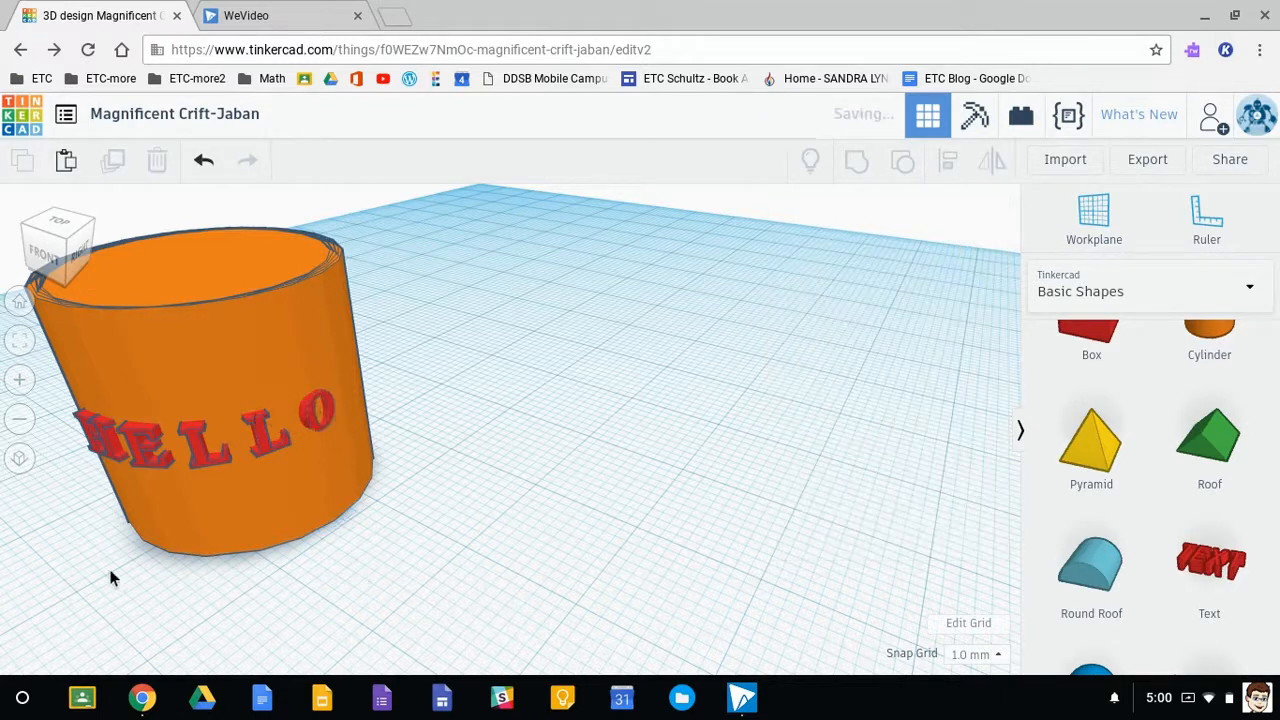
- Turn the letter O and both letters L on the cylinder into holes
{"action": "right_click_drag", "start_coordinate": [148, 598], "coordinate": [372, 574]}
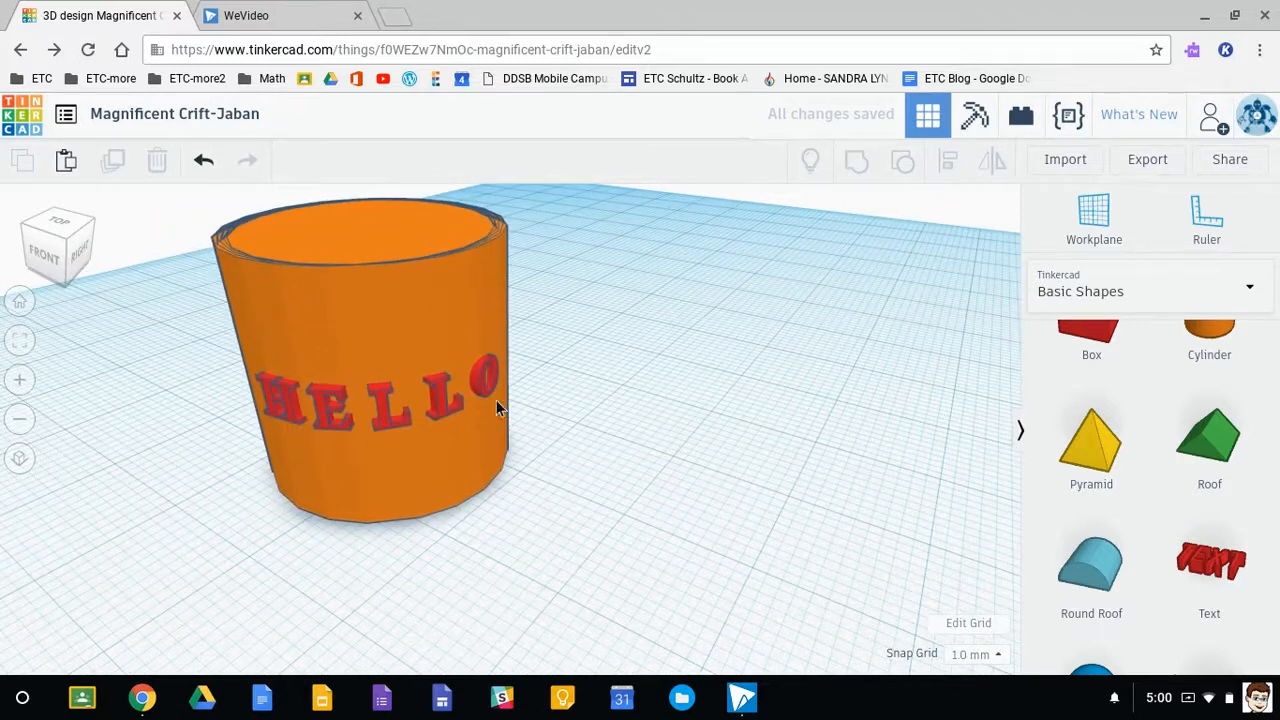
{"action": "scroll", "coordinate": [494, 390], "scroll_direction": "up", "scroll_amount": 3}
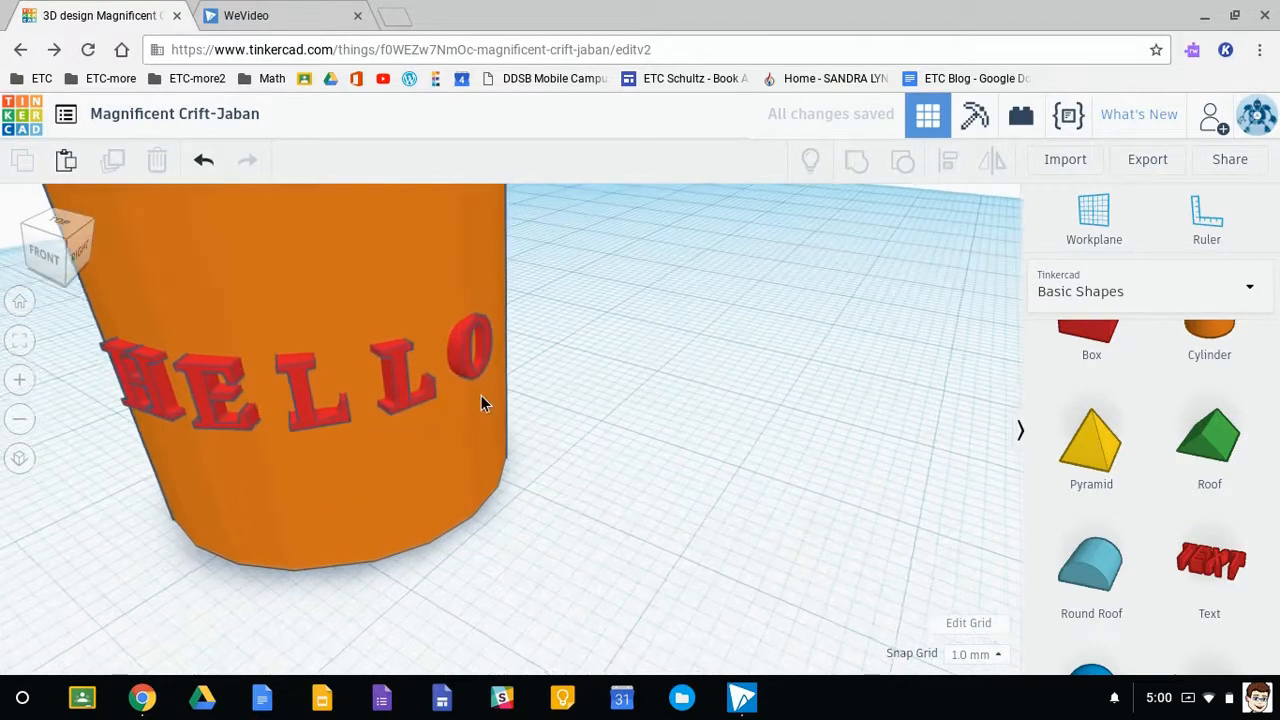
{"action": "left_click", "coordinate": [460, 348]}
{"action": "left_click", "coordinate": [933, 281]}
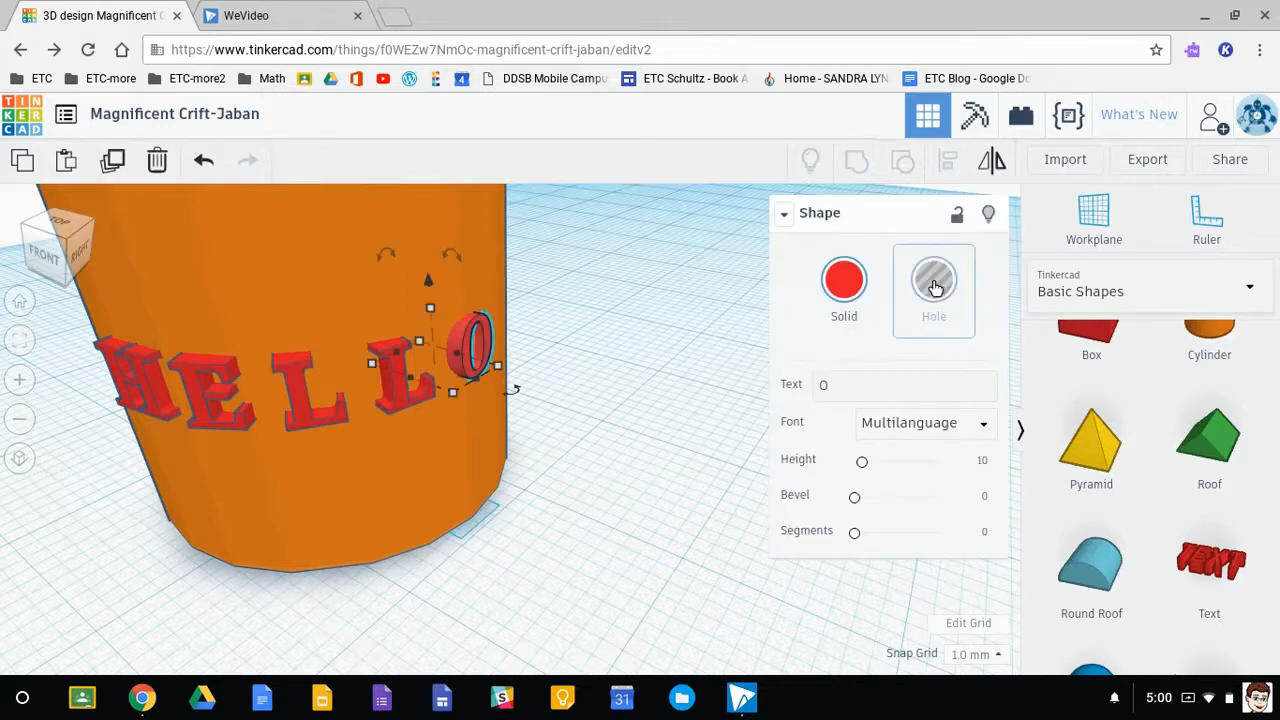
{"action": "left_click", "coordinate": [394, 386]}
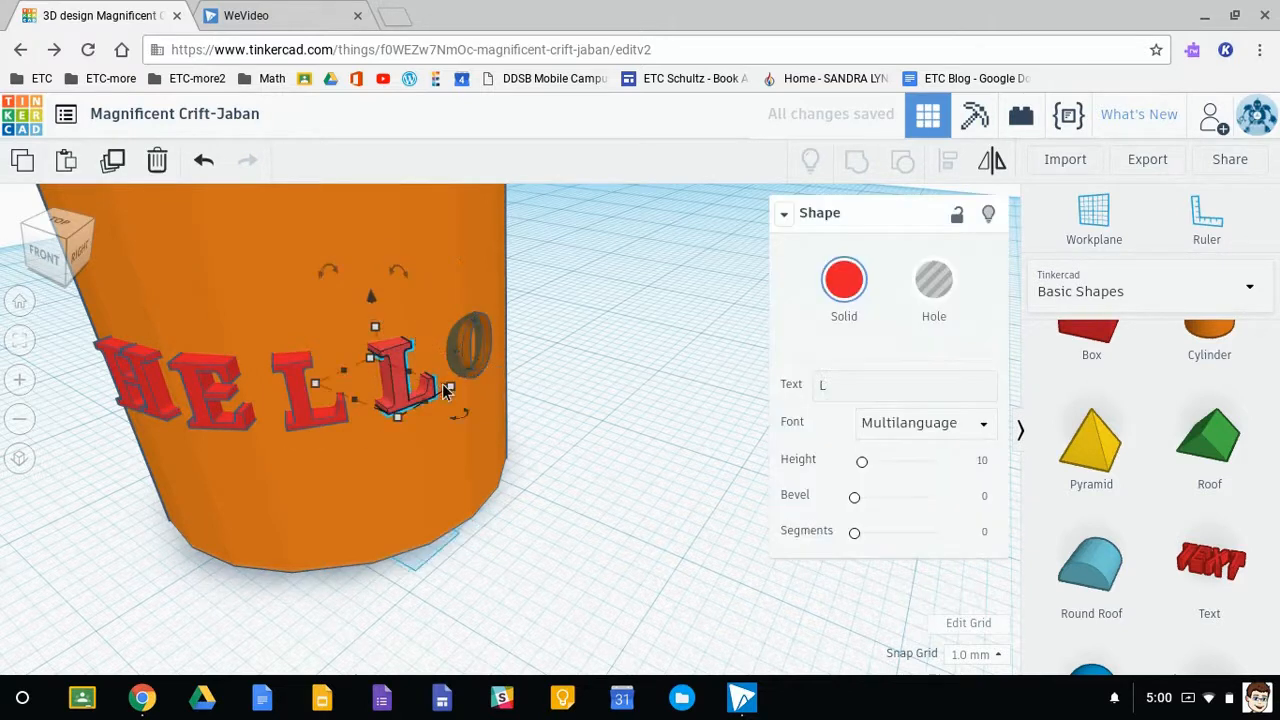
{"action": "left_click", "coordinate": [934, 279]}
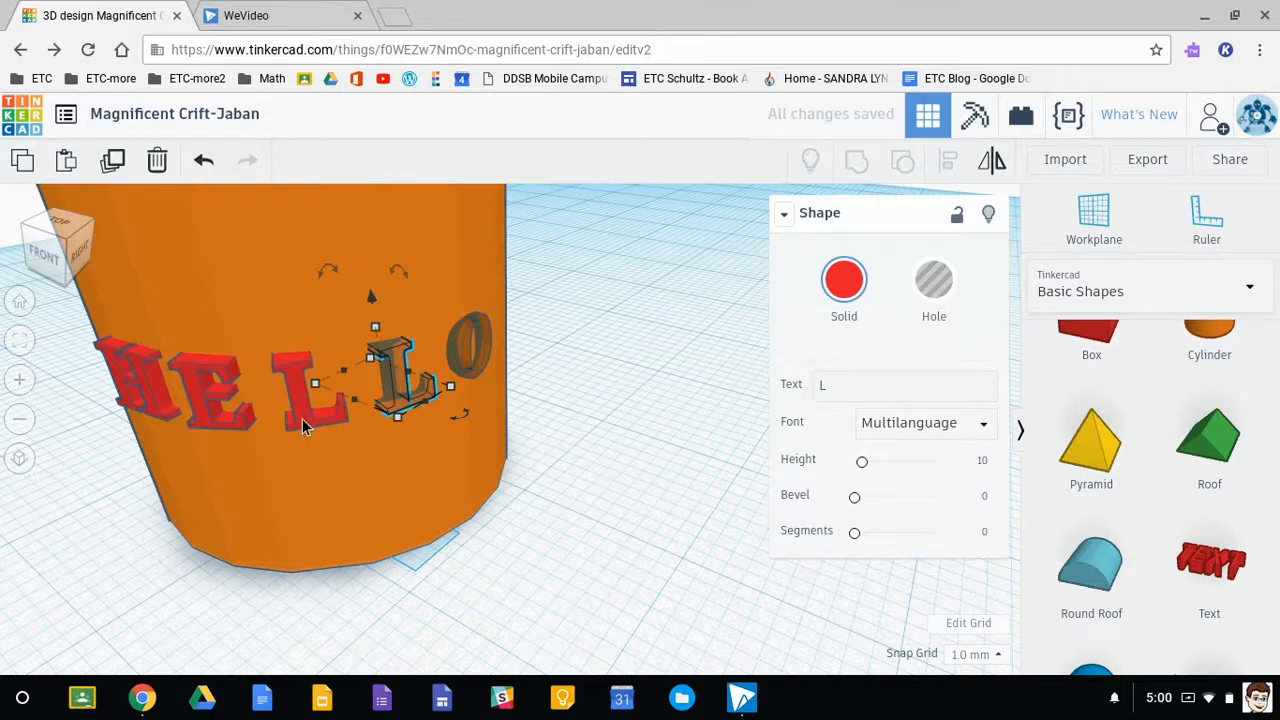
{"action": "left_click", "coordinate": [302, 418]}
{"action": "left_click", "coordinate": [934, 282]}
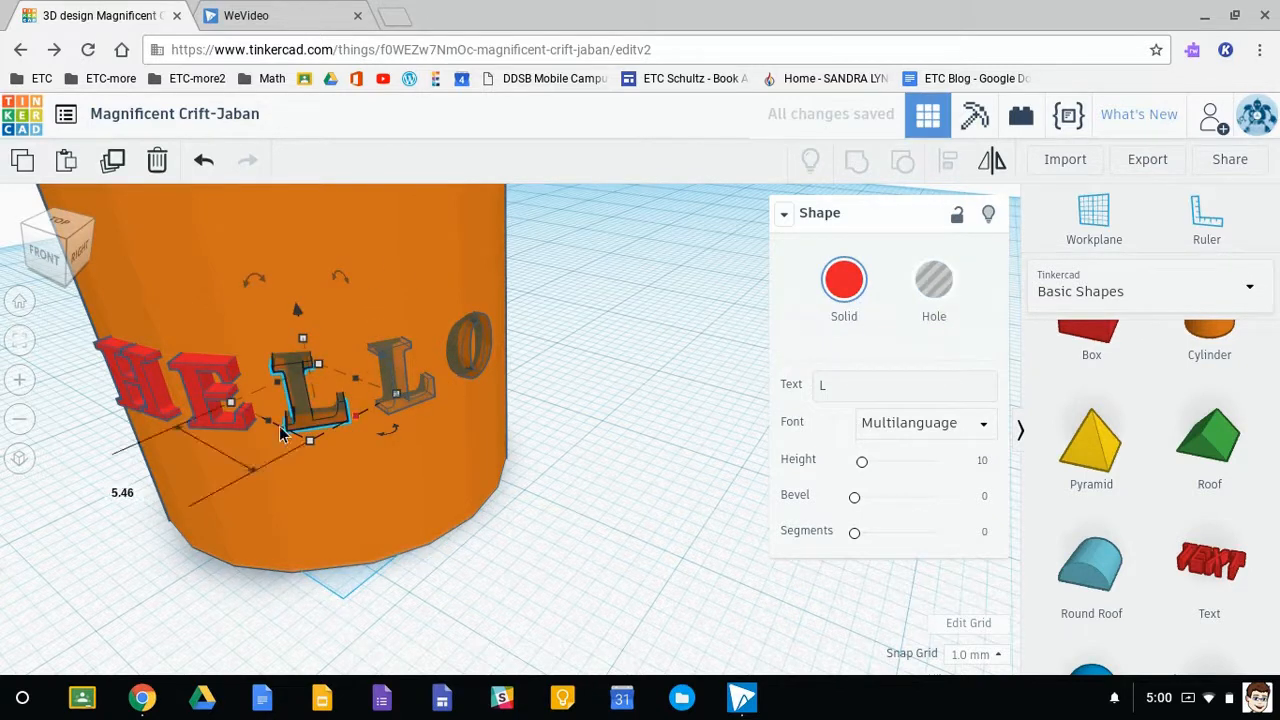
- Turn the letters E and H on the cylinder into holes
{"action": "left_click", "coordinate": [199, 399]}
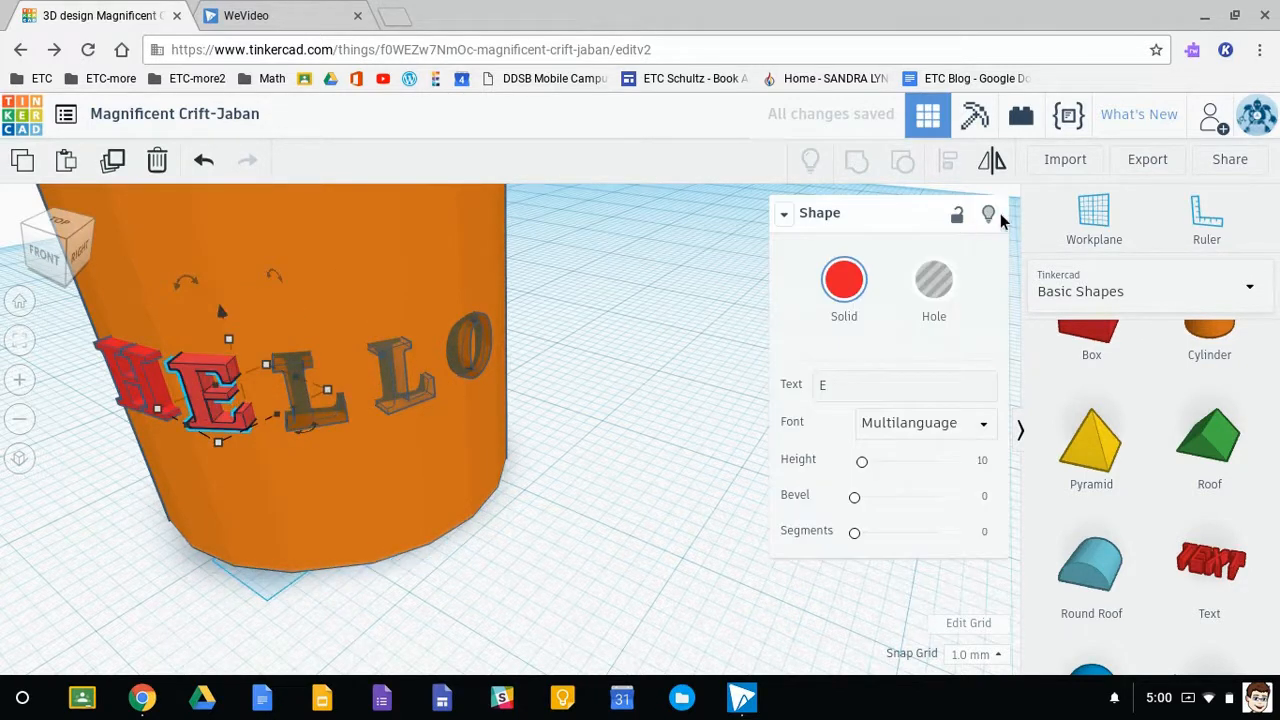
{"action": "left_click", "coordinate": [934, 282]}
{"action": "right_click_drag", "start_coordinate": [202, 582], "coordinate": [489, 548]}
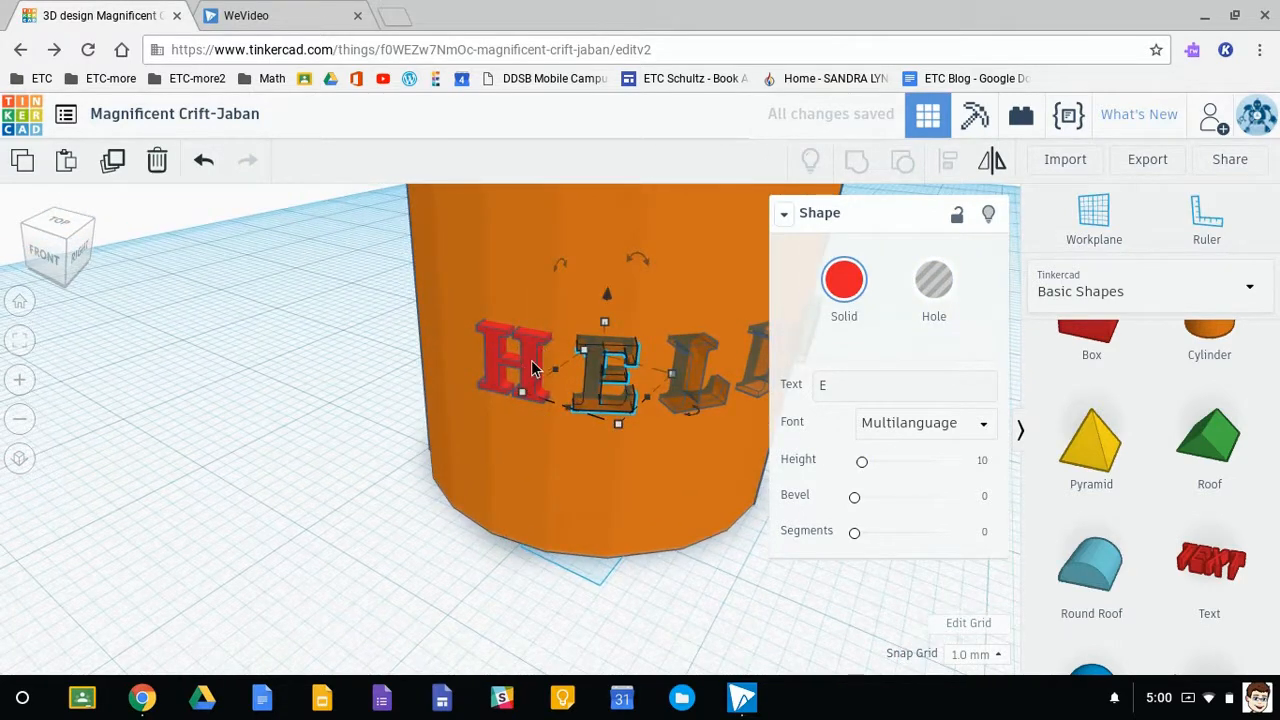
{"action": "left_click", "coordinate": [533, 375]}
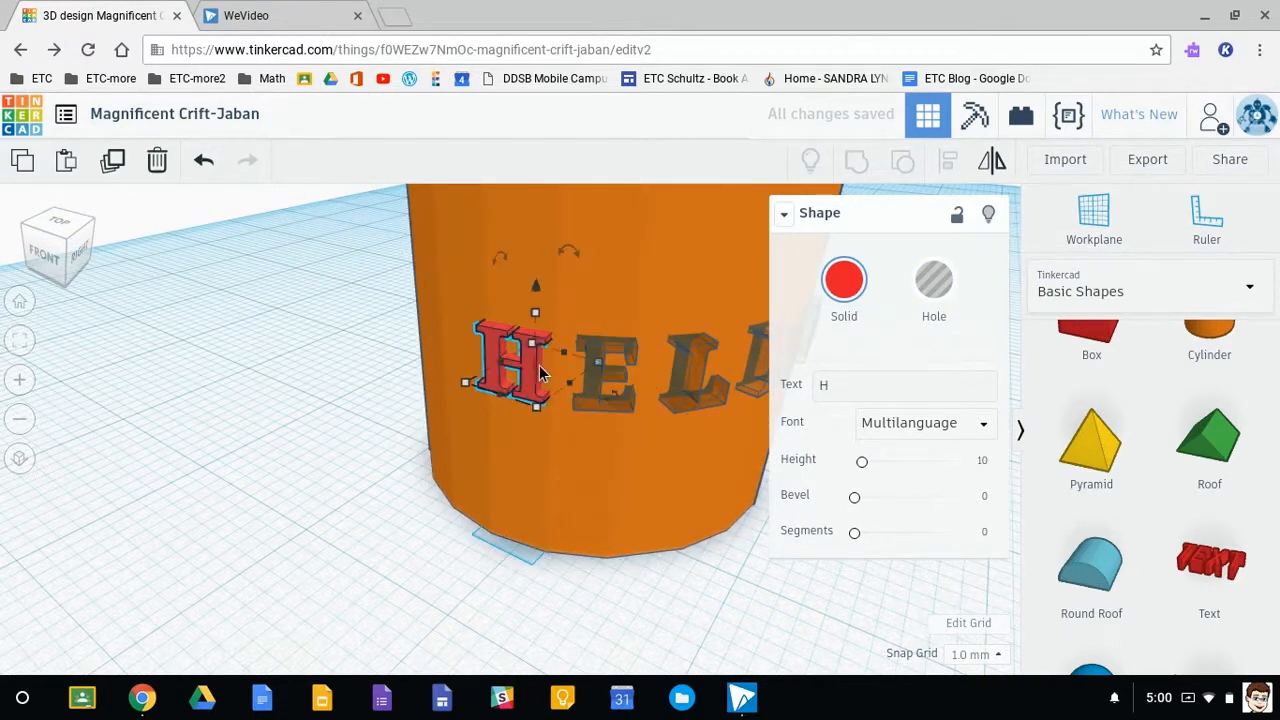
{"action": "left_click", "coordinate": [933, 281]}
- Group all the cylinders with the hole letters to engrave HELLO into the cylinder's side
{"action": "scroll", "coordinate": [607, 505], "scroll_direction": "down", "scroll_amount": 3}
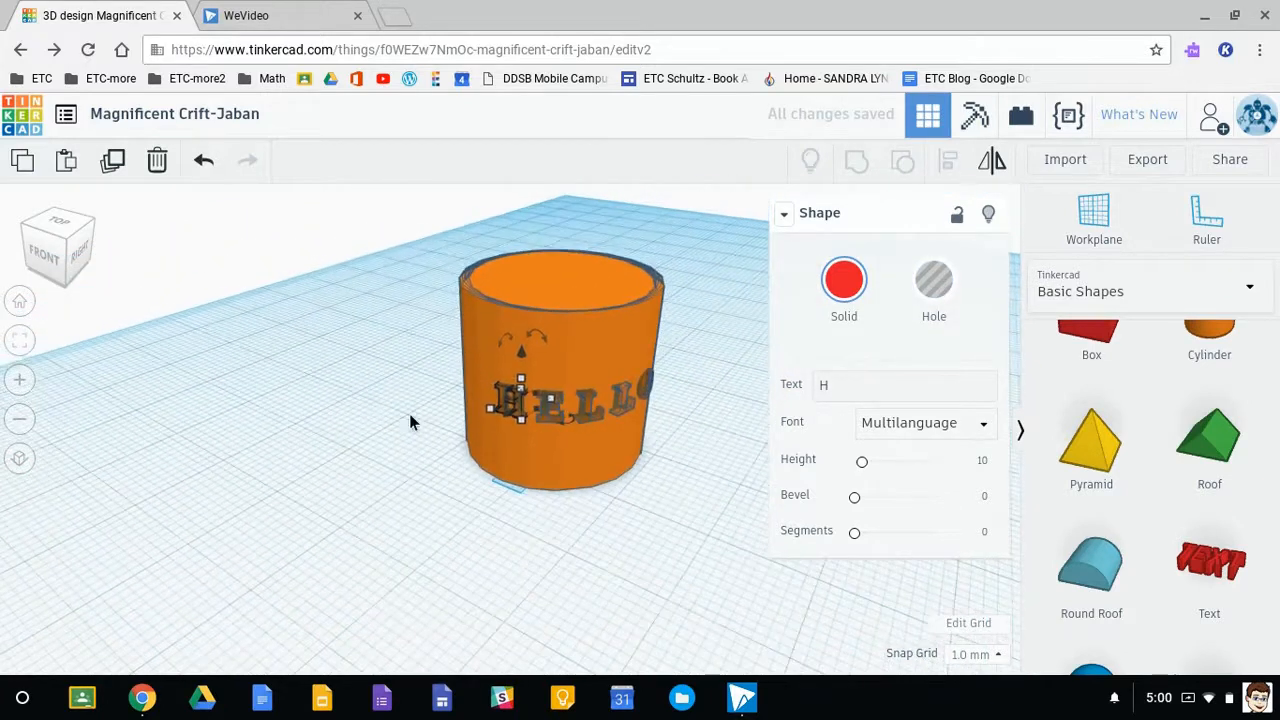
{"action": "left_click_drag", "start_coordinate": [398, 247], "coordinate": [724, 531]}
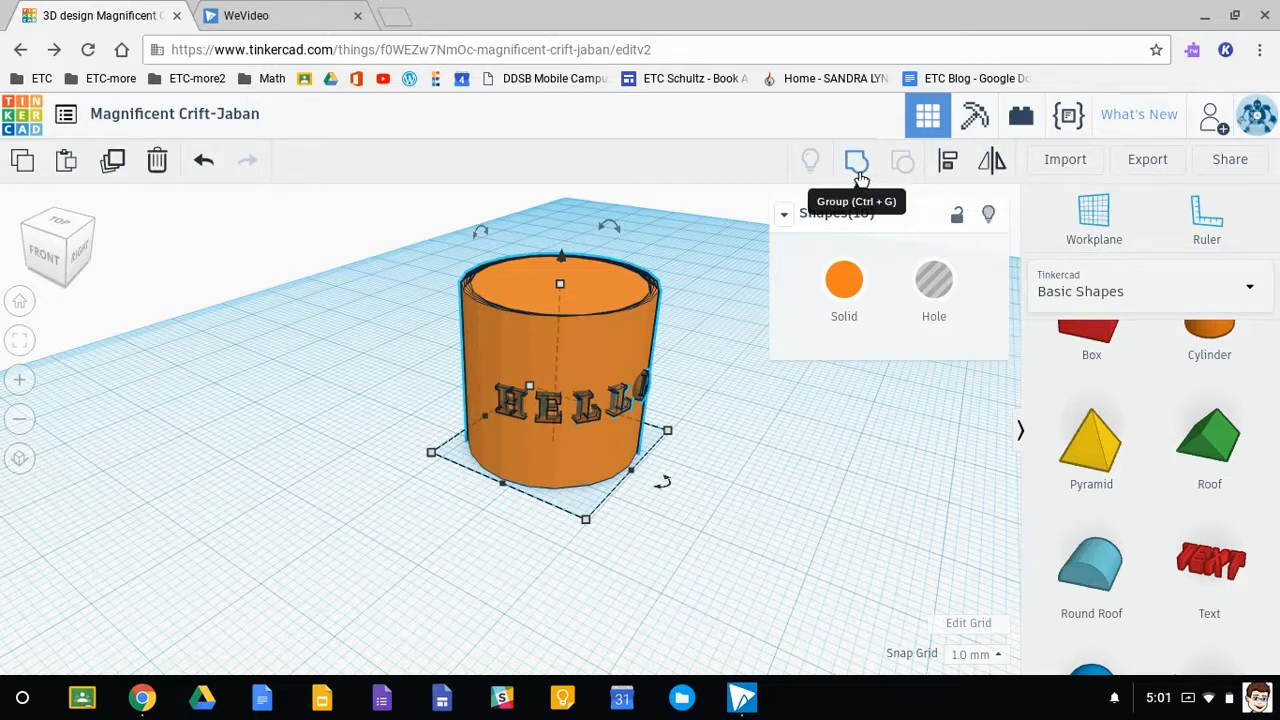
{"action": "left_click", "coordinate": [860, 177]}
{"action": "left_click", "coordinate": [697, 534]}
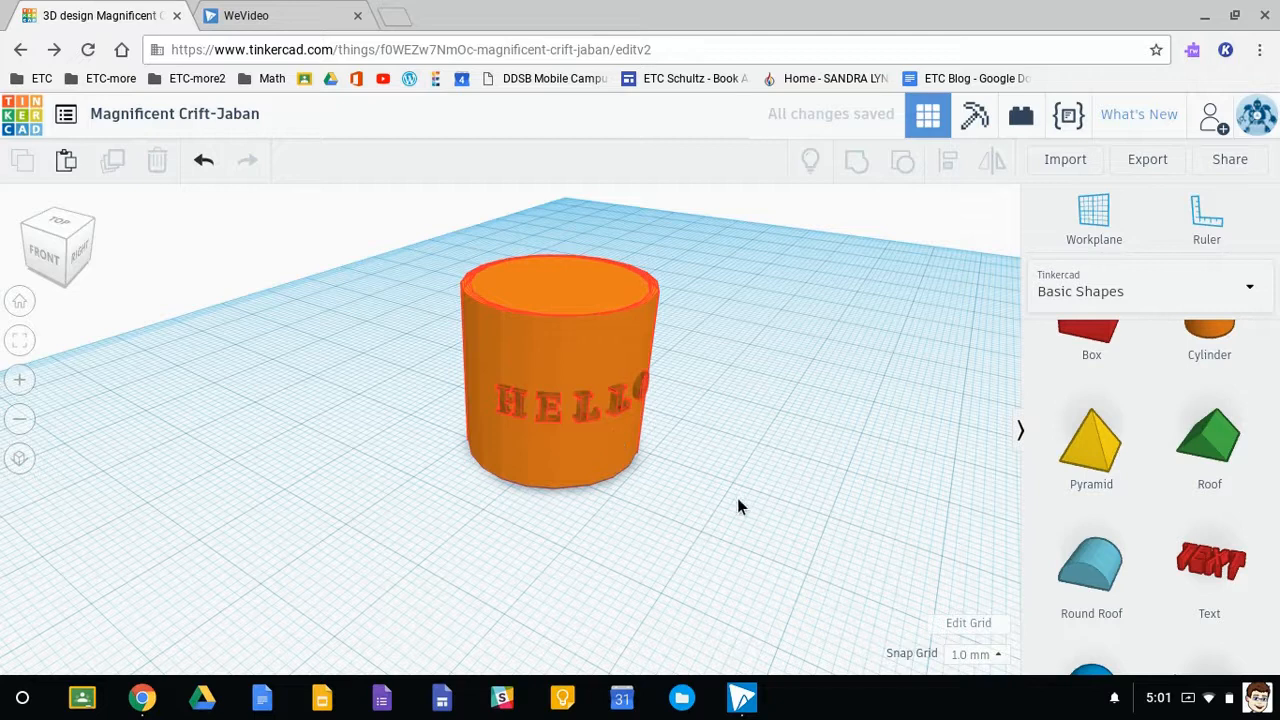
- Place a workplane on the engraved cylinder's top face and add a new cylinder on it
{"action": "scroll", "coordinate": [565, 425], "scroll_direction": "up", "scroll_amount": 4}
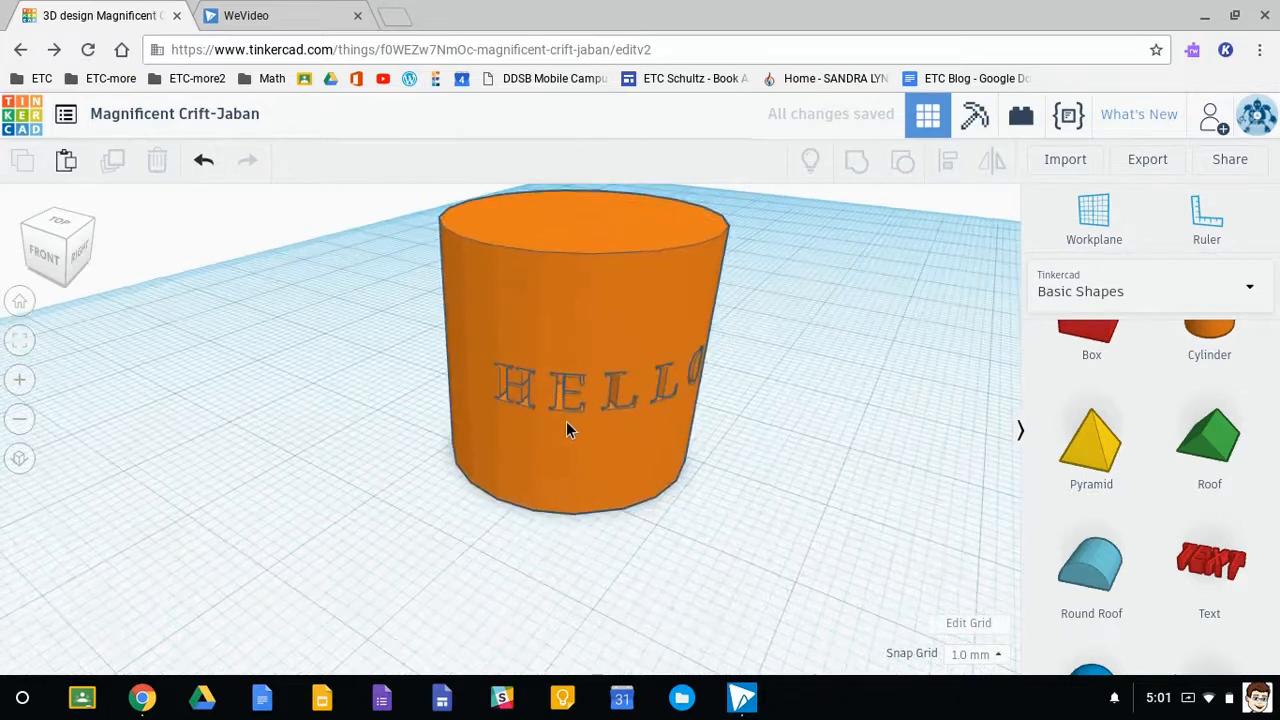
{"action": "right_click_drag", "start_coordinate": [791, 443], "coordinate": [729, 503]}
{"action": "scroll", "coordinate": [725, 492], "scroll_direction": "down", "scroll_amount": 3}
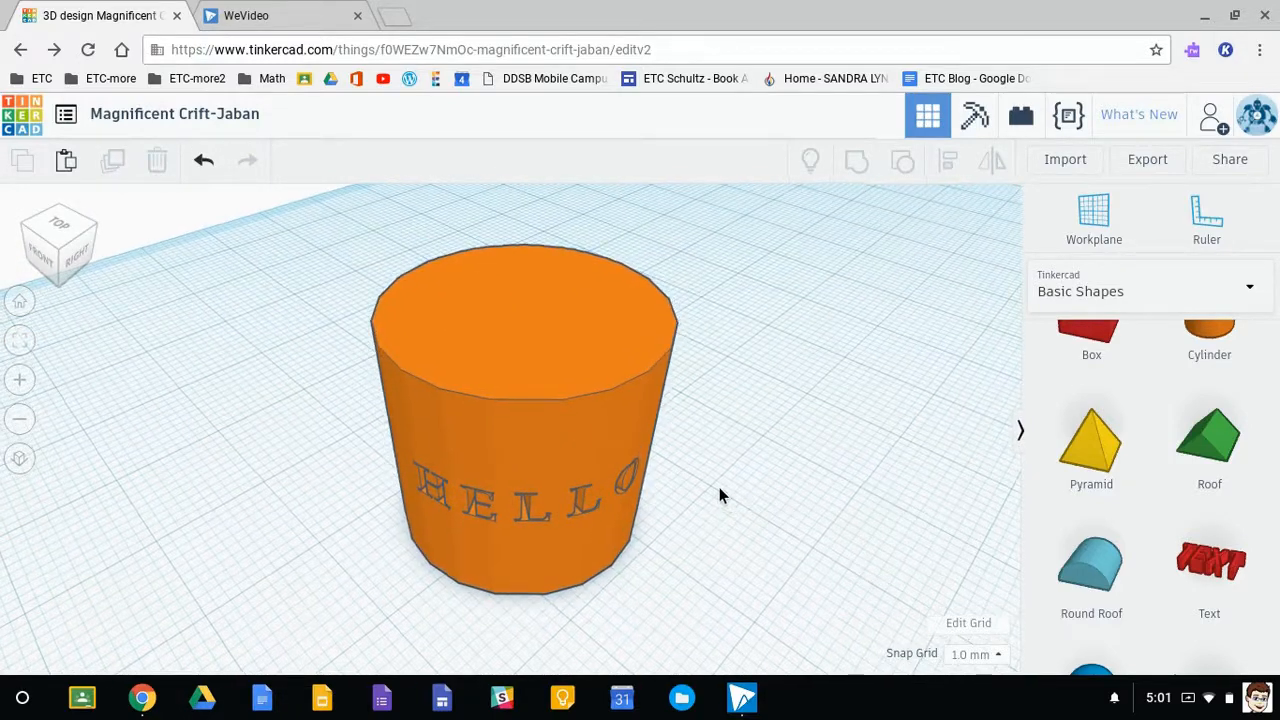
{"action": "scroll", "coordinate": [1146, 374], "scroll_direction": "up", "scroll_amount": 1}
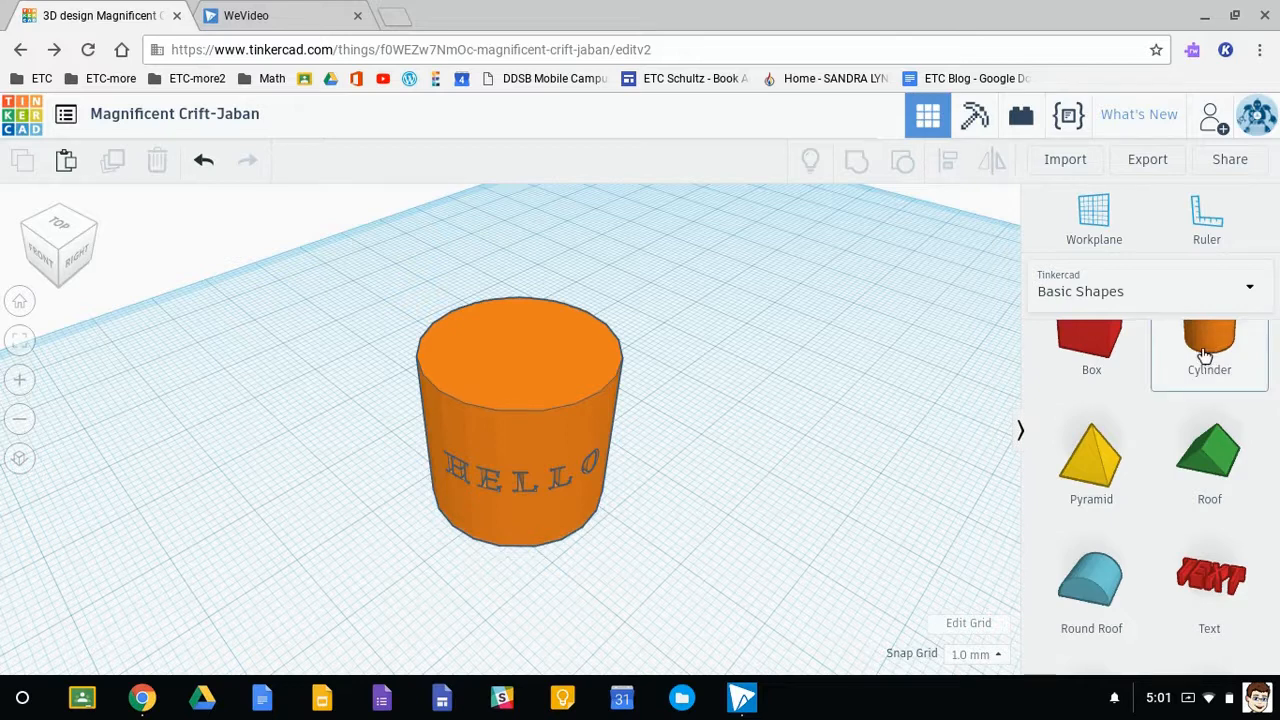
{"action": "left_click", "coordinate": [1094, 218]}
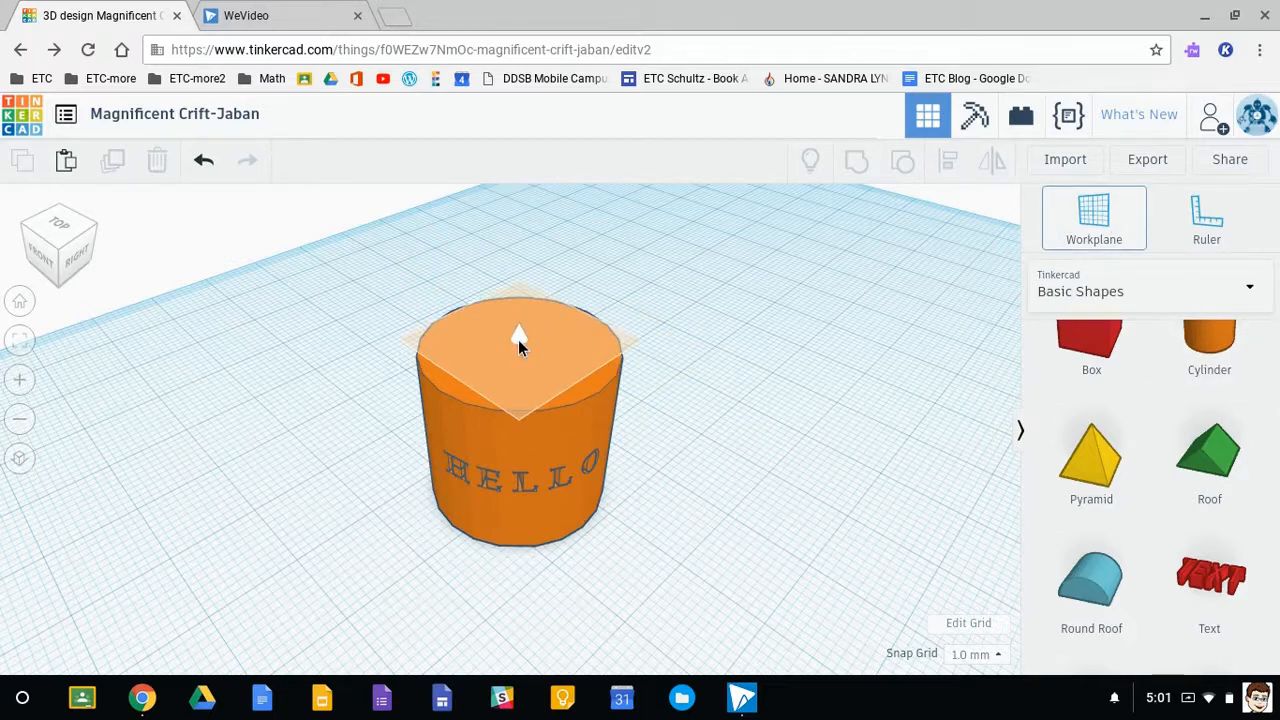
{"action": "left_click", "coordinate": [518, 339]}
{"action": "left_click_drag", "start_coordinate": [1203, 343], "coordinate": [515, 351]}
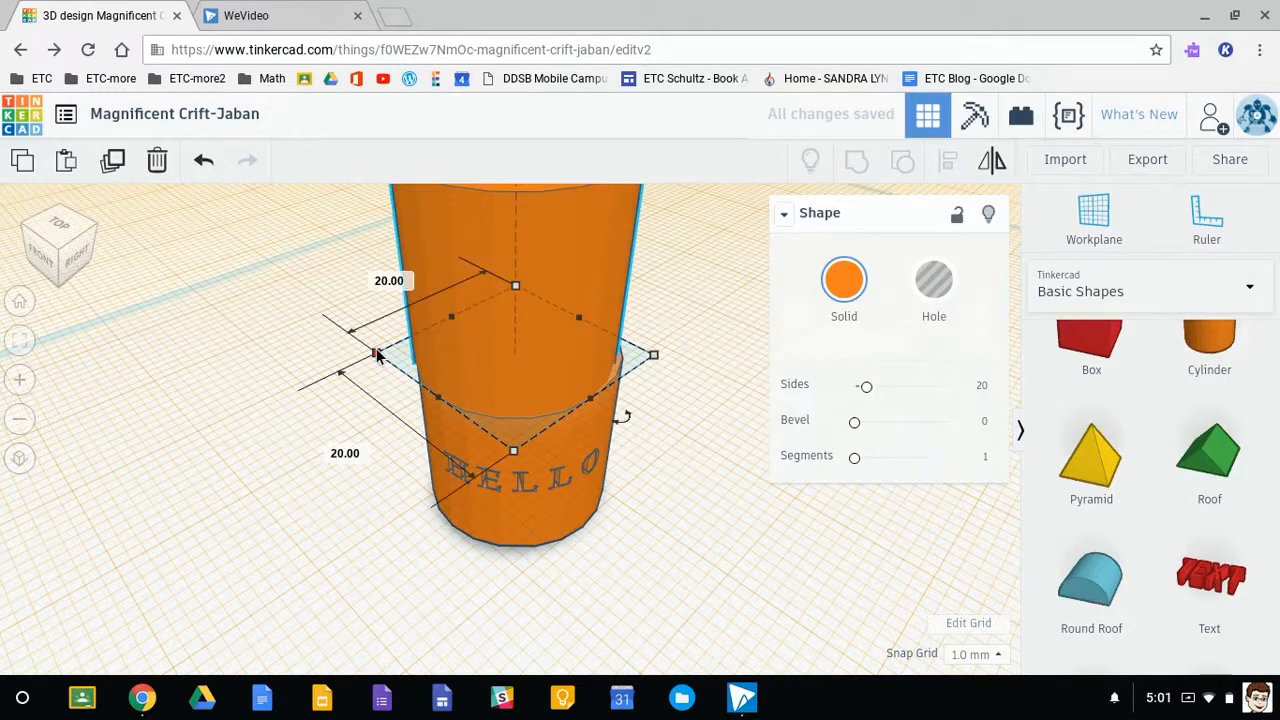
- Resize the new cylinder's base to 17 × 17 mm and return the workplane to the ground grid
{"action": "left_click_drag", "start_coordinate": [376, 348], "coordinate": [450, 378]}
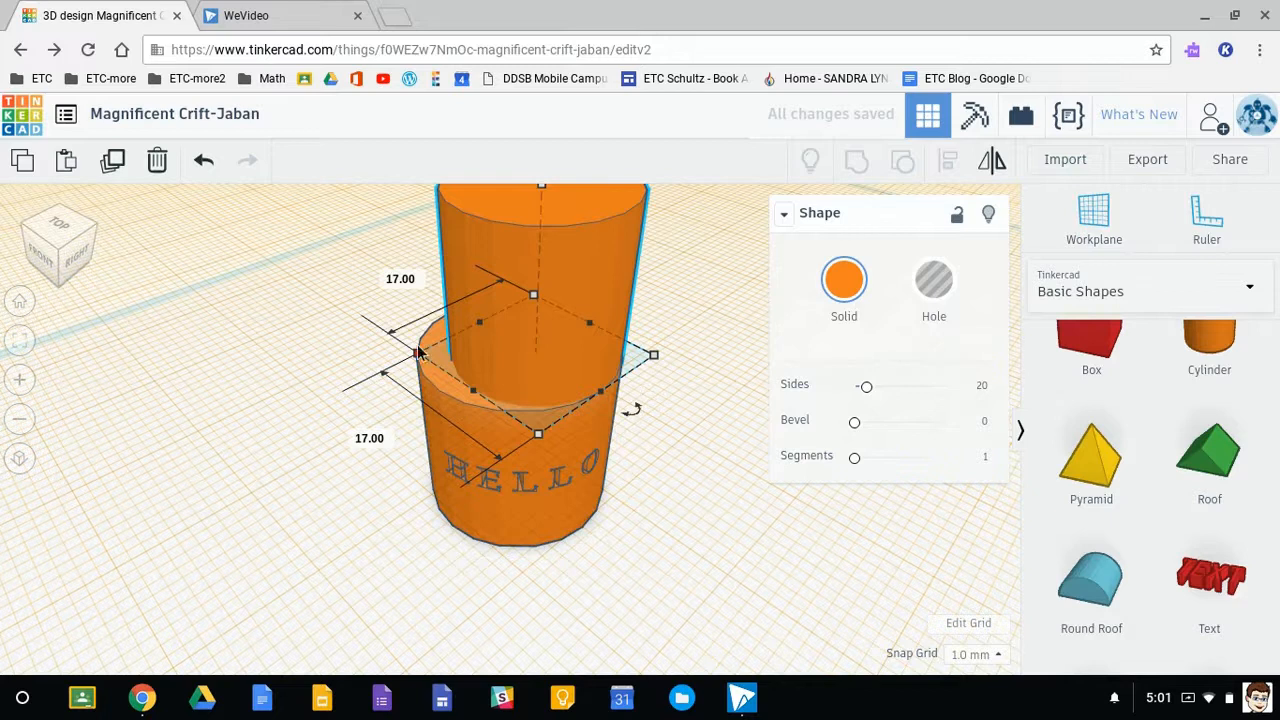
{"action": "left_click", "coordinate": [1090, 228]}
{"action": "left_click", "coordinate": [186, 472]}
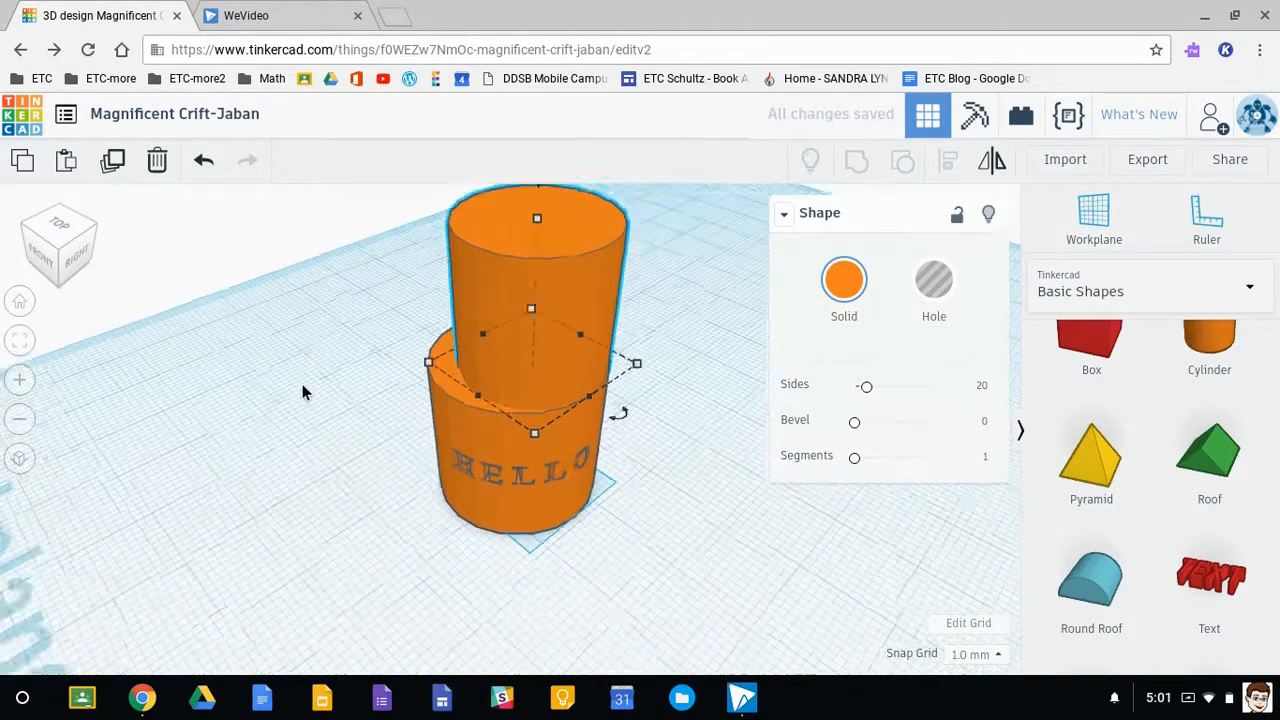
- Align the upper cylinder with the engraved one so both are centred horizontally in both directions
{"action": "left_click_drag", "start_coordinate": [624, 553], "coordinate": [665, 575]}
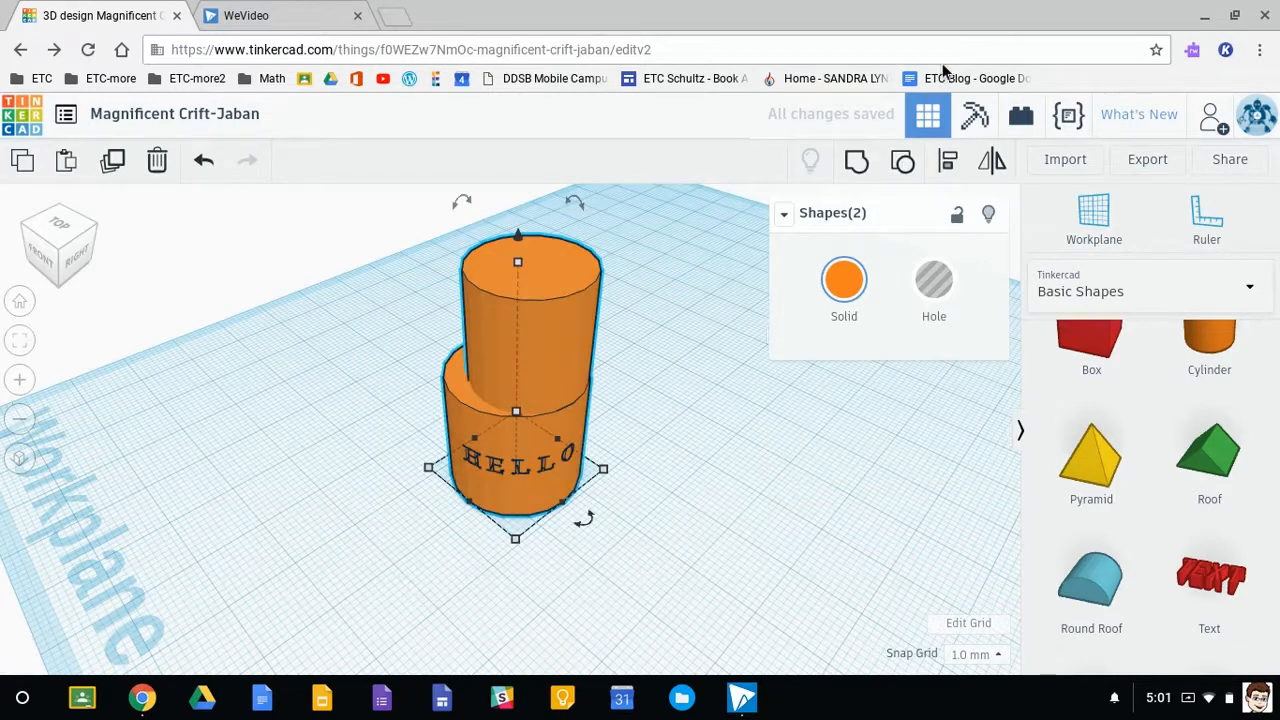
{"action": "left_click", "coordinate": [948, 170]}
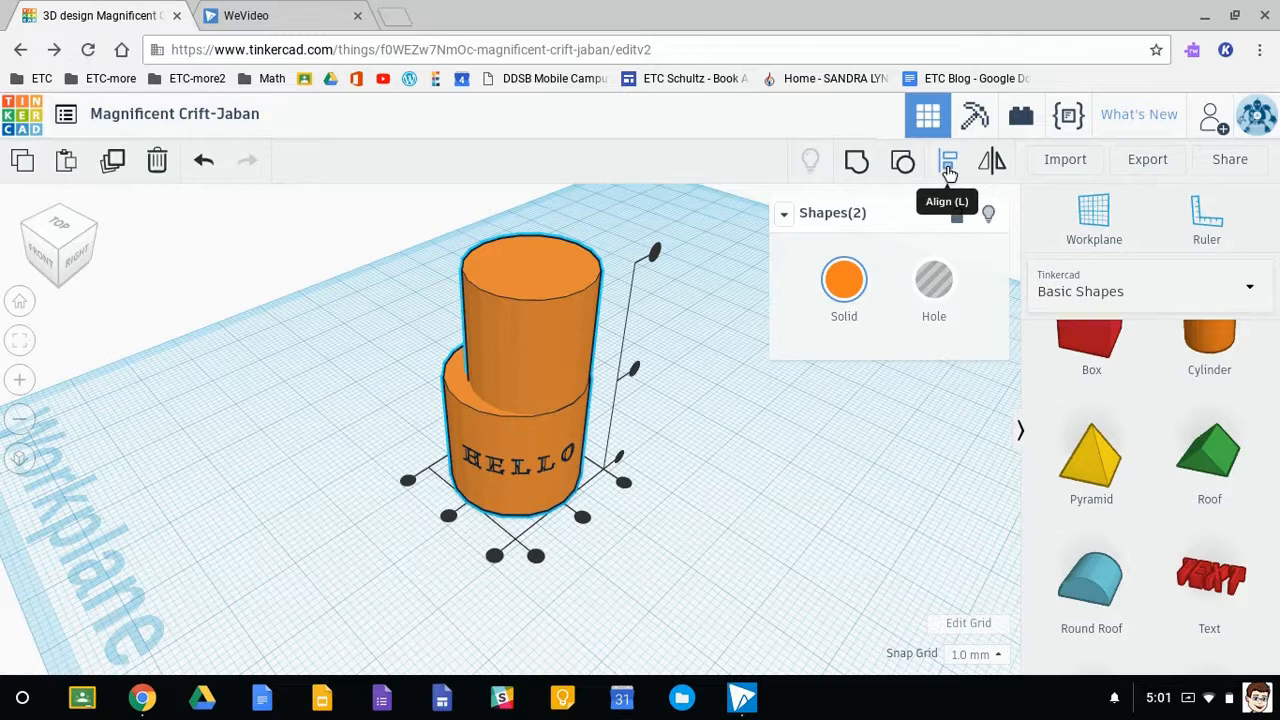
{"action": "left_click", "coordinate": [583, 517]}
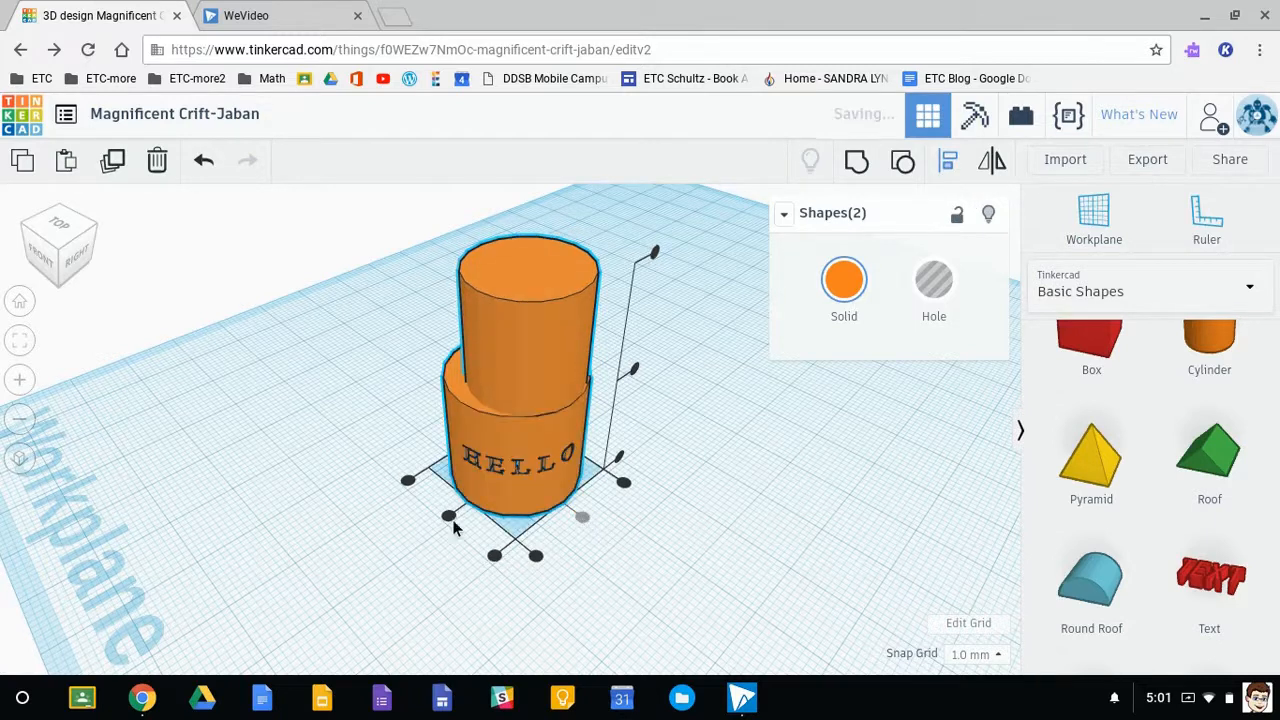
{"action": "left_click", "coordinate": [448, 517]}
{"action": "left_click", "coordinate": [700, 553]}
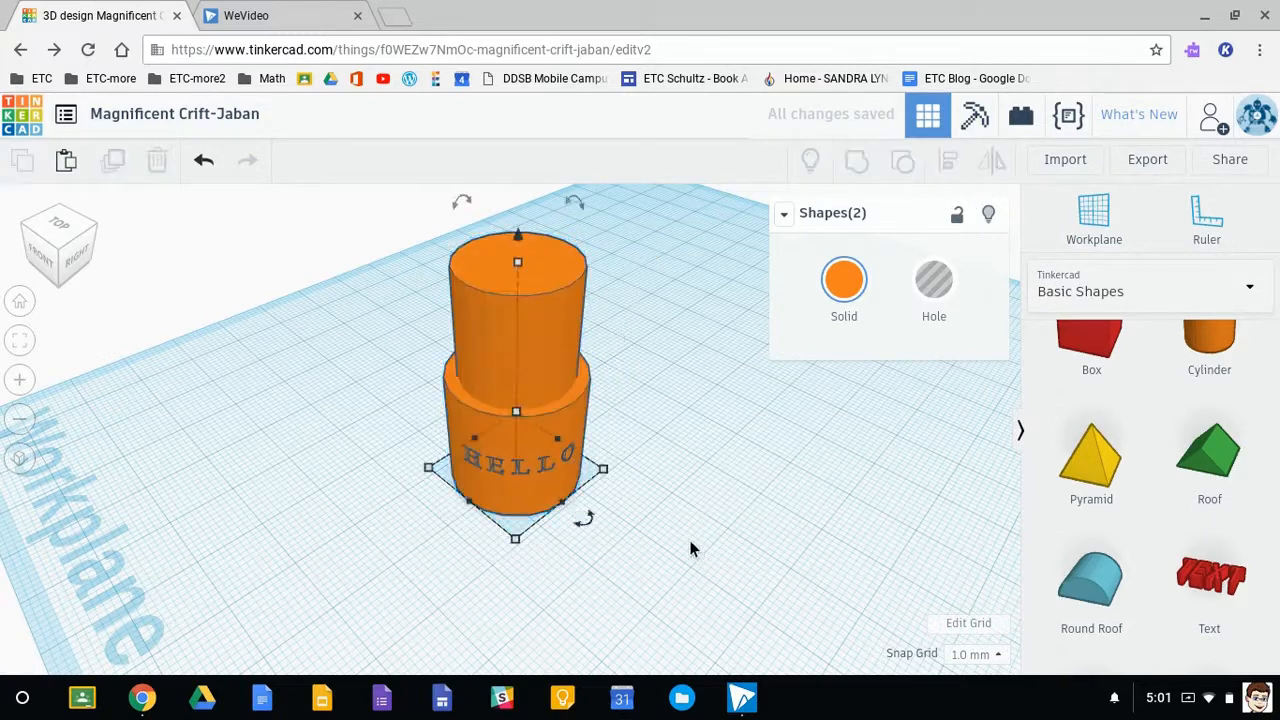
{"action": "left_click", "coordinate": [691, 546]}
- Set the upper cylinder's height to 22 mm and turn it into a hole
{"action": "left_click", "coordinate": [512, 329]}
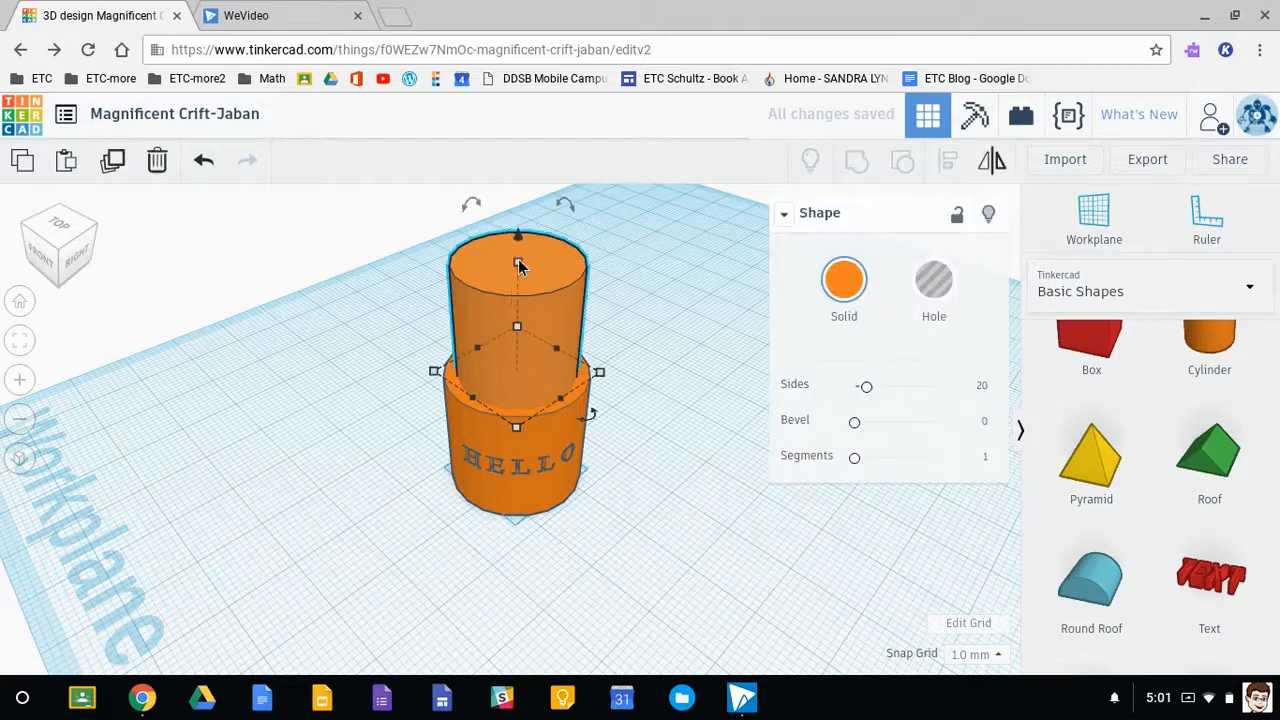
{"action": "mouse_move", "coordinate": [517, 264]}
{"action": "left_click_drag", "start_coordinate": [517, 264], "coordinate": [519, 228]}
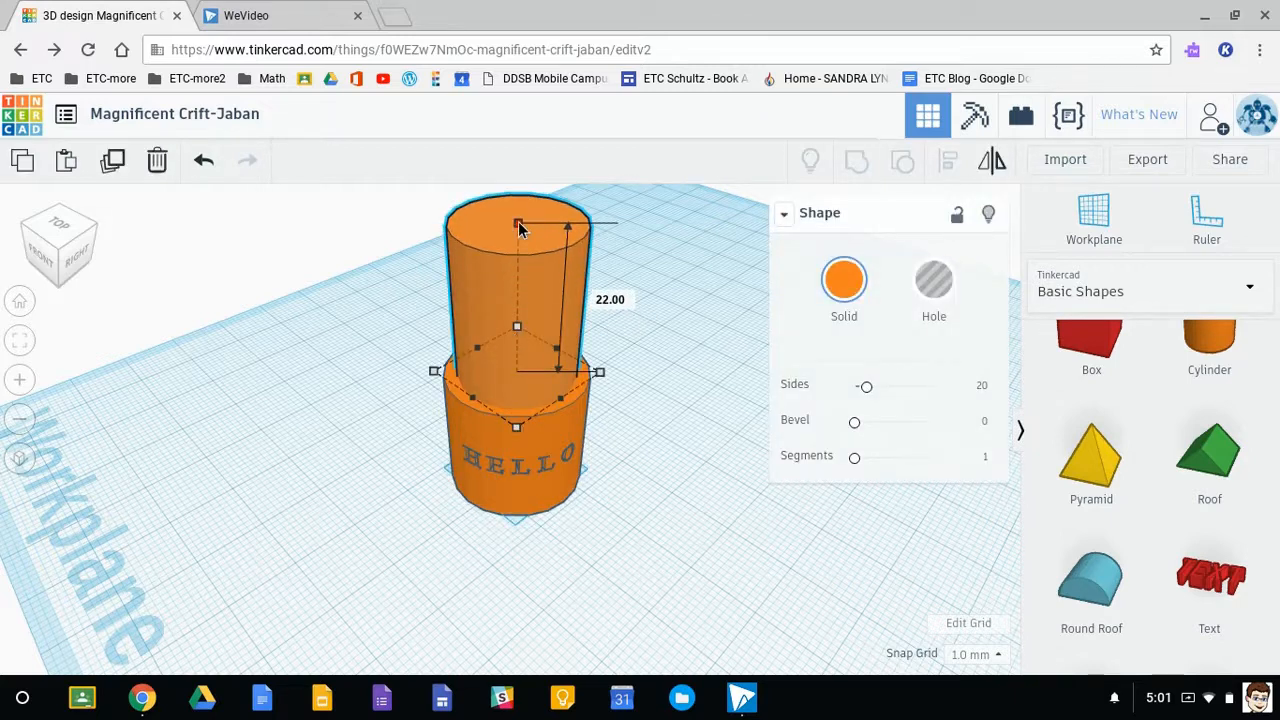
{"action": "left_click", "coordinate": [932, 289]}
- Lower the hole cylinder 20 mm into the engraved cylinder and check its position from the side
{"action": "left_click_drag", "start_coordinate": [519, 197], "coordinate": [508, 340]}
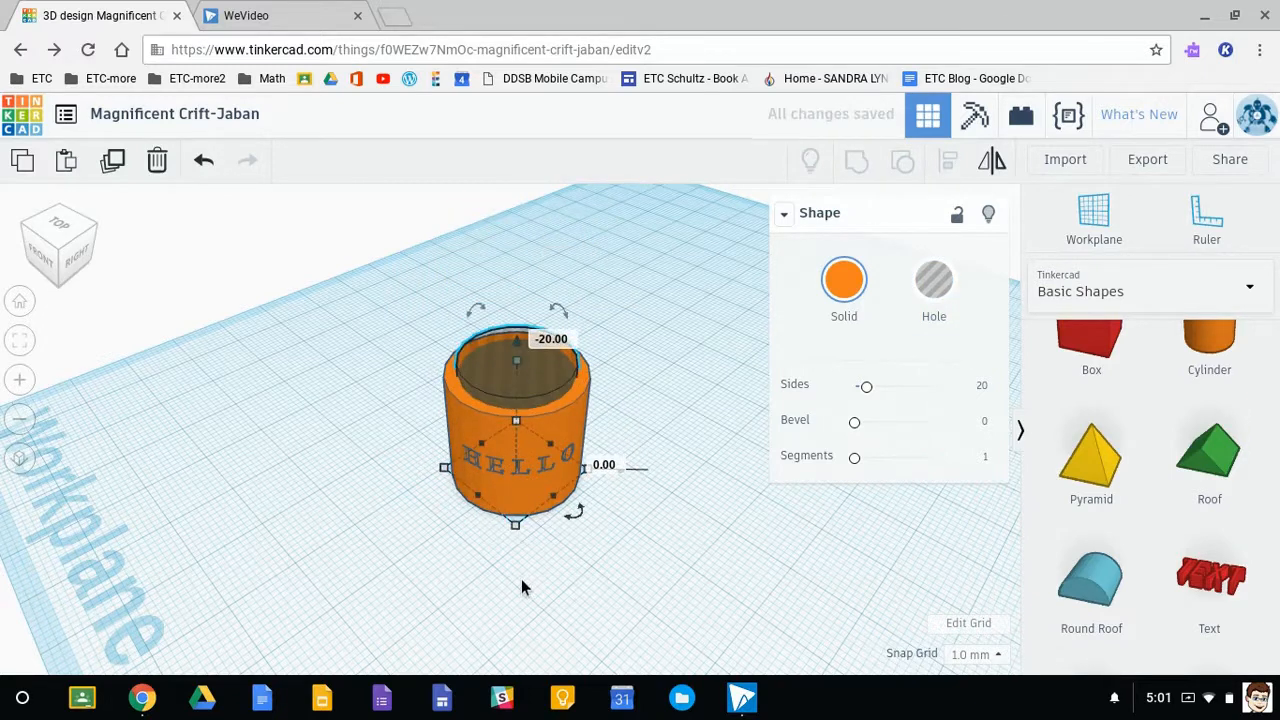
{"action": "left_click", "coordinate": [490, 567]}
{"action": "right_click_drag", "start_coordinate": [500, 575], "coordinate": [480, 530]}
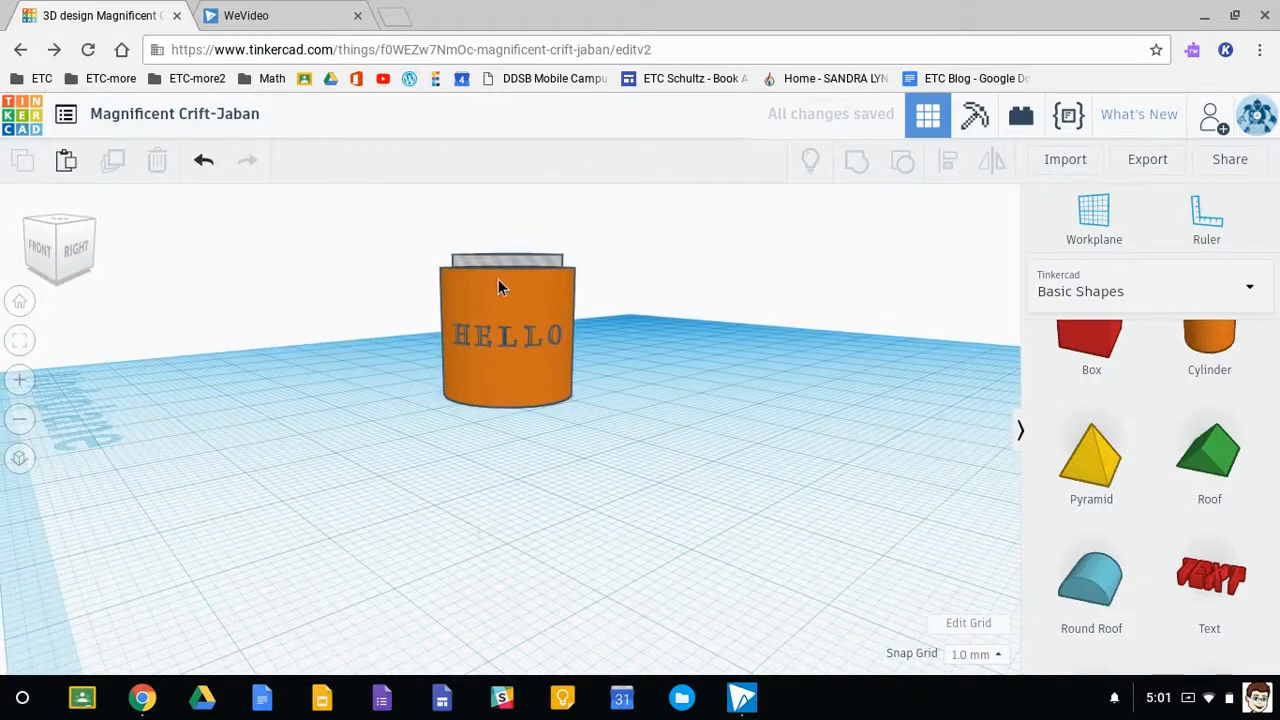
{"action": "right_click_drag", "start_coordinate": [517, 251], "coordinate": [499, 302]}
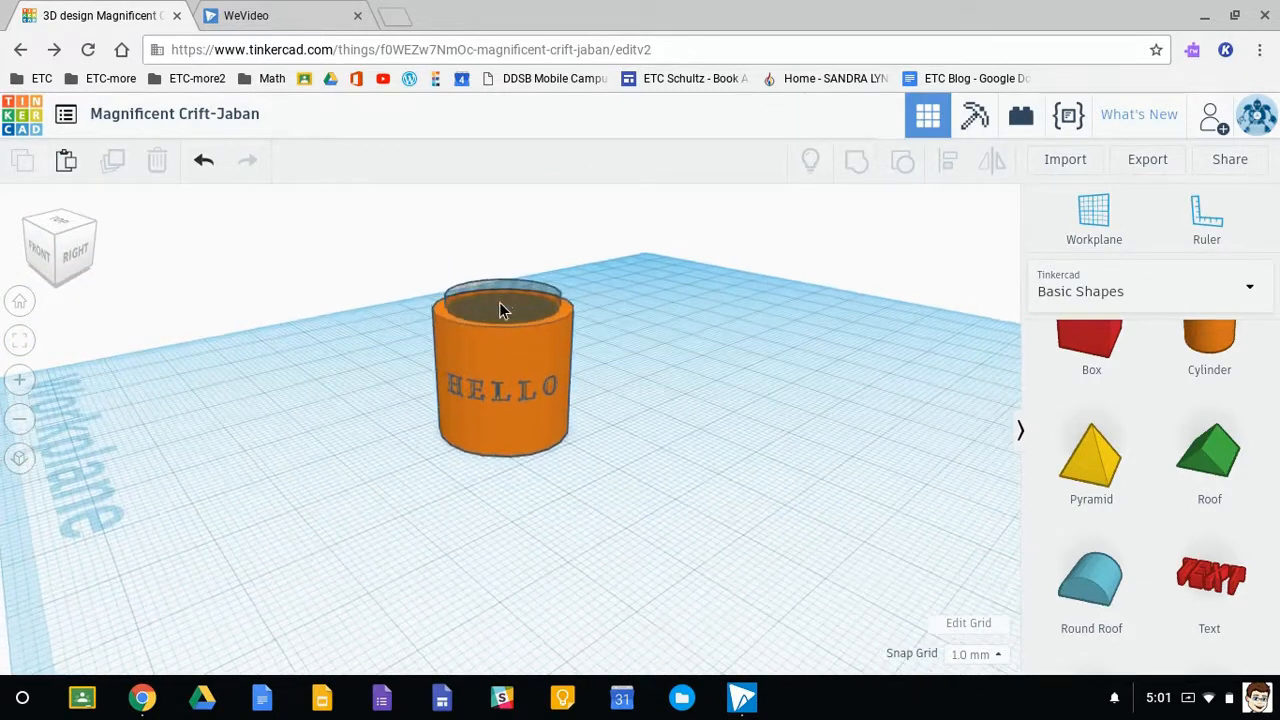
- Adjust the hole cylinder so it protrudes above and below the engraved cylinder, and group both to hollow it out
{"action": "left_click", "coordinate": [502, 308]}
{"action": "left_click_drag", "start_coordinate": [505, 305], "coordinate": [503, 231]}
{"action": "mouse_move", "coordinate": [427, 546]}
{"action": "right_mouse_down"}
{"action": "mouse_move", "coordinate": [447, 505]}
{"action": "mouse_move", "coordinate": [425, 543]}
{"action": "right_mouse_up"}
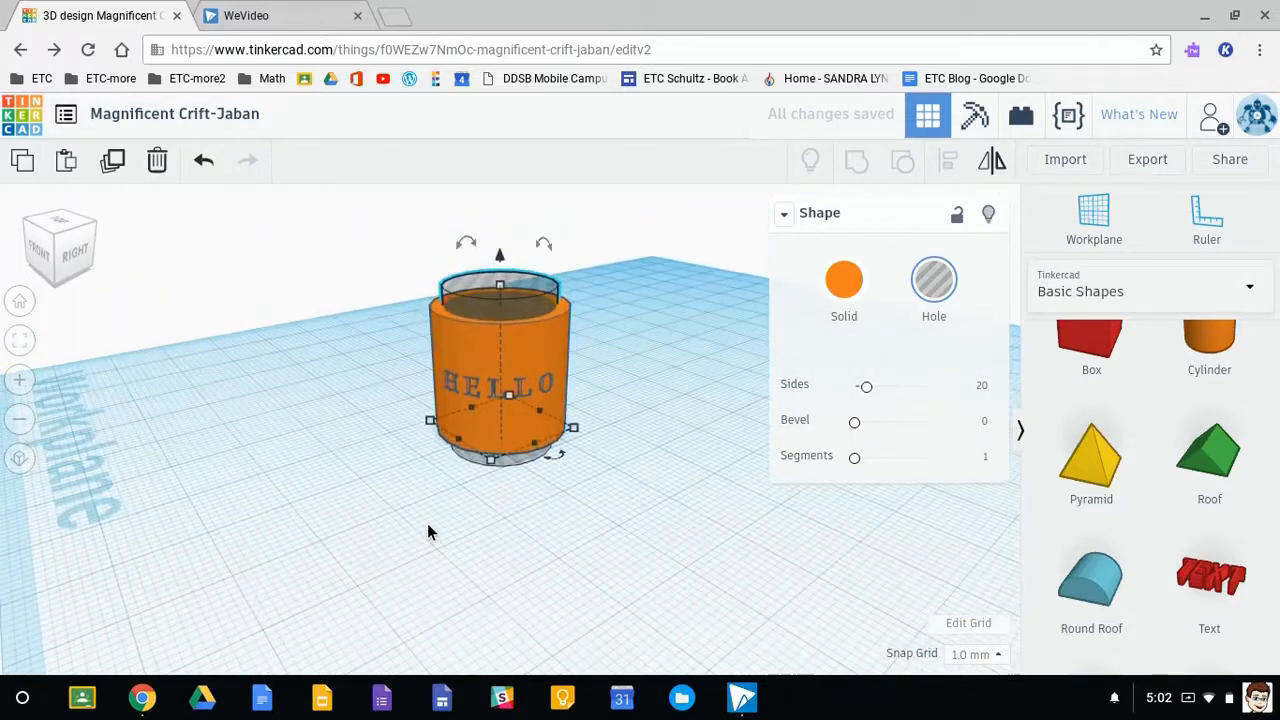
{"action": "left_click", "coordinate": [395, 317]}
{"action": "left_click_drag", "start_coordinate": [383, 277], "coordinate": [656, 563]}
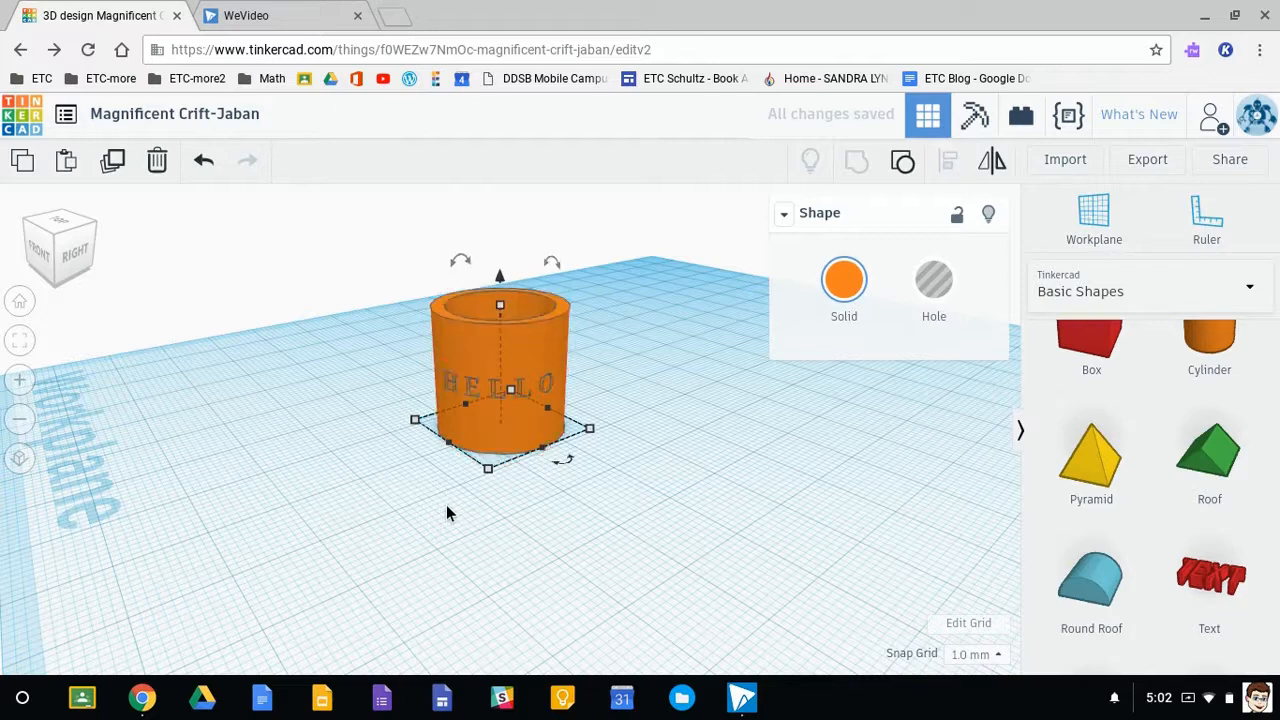
{"action": "left_click", "coordinate": [593, 459]}
- Examine the hollowed cylinder and its engraved letters from the side and from above
{"action": "scroll", "coordinate": [484, 414], "scroll_direction": "up", "scroll_amount": 5}
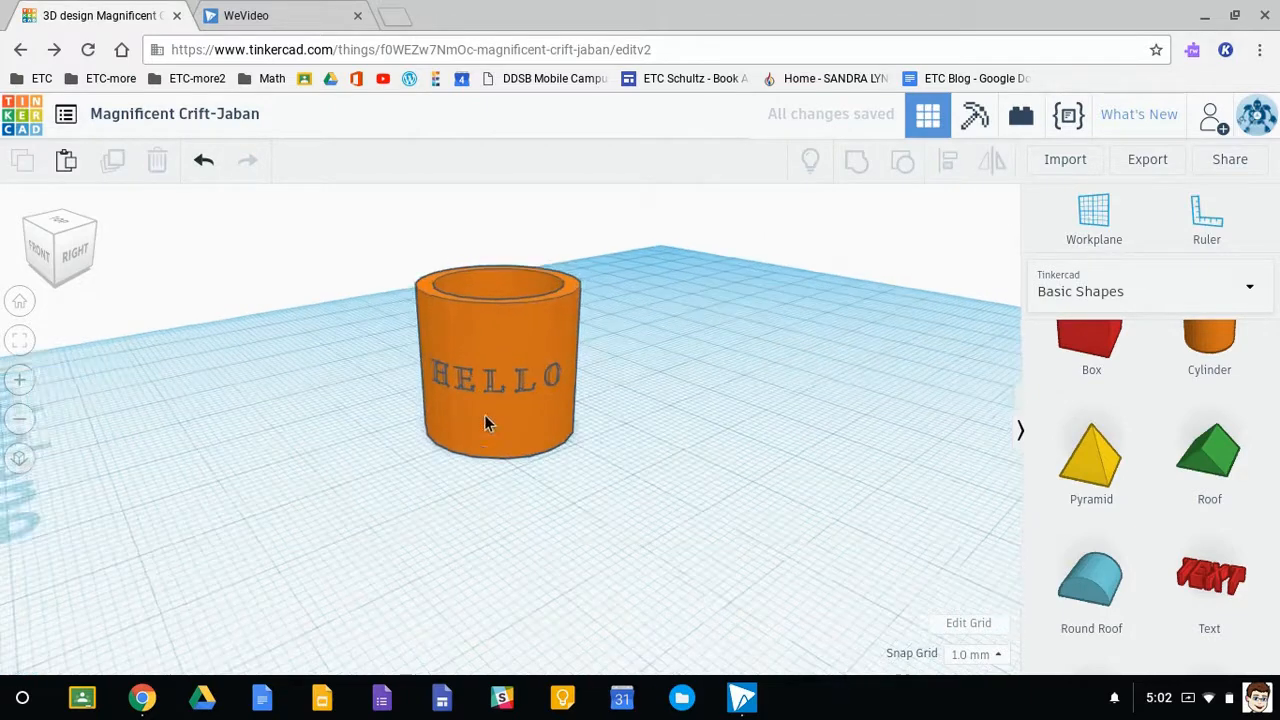
{"action": "right_click_drag", "start_coordinate": [703, 400], "coordinate": [673, 392]}
{"action": "scroll", "coordinate": [512, 321], "scroll_direction": "up", "scroll_amount": 3}
{"action": "middle_click_drag", "start_coordinate": [526, 286], "coordinate": [565, 420]}
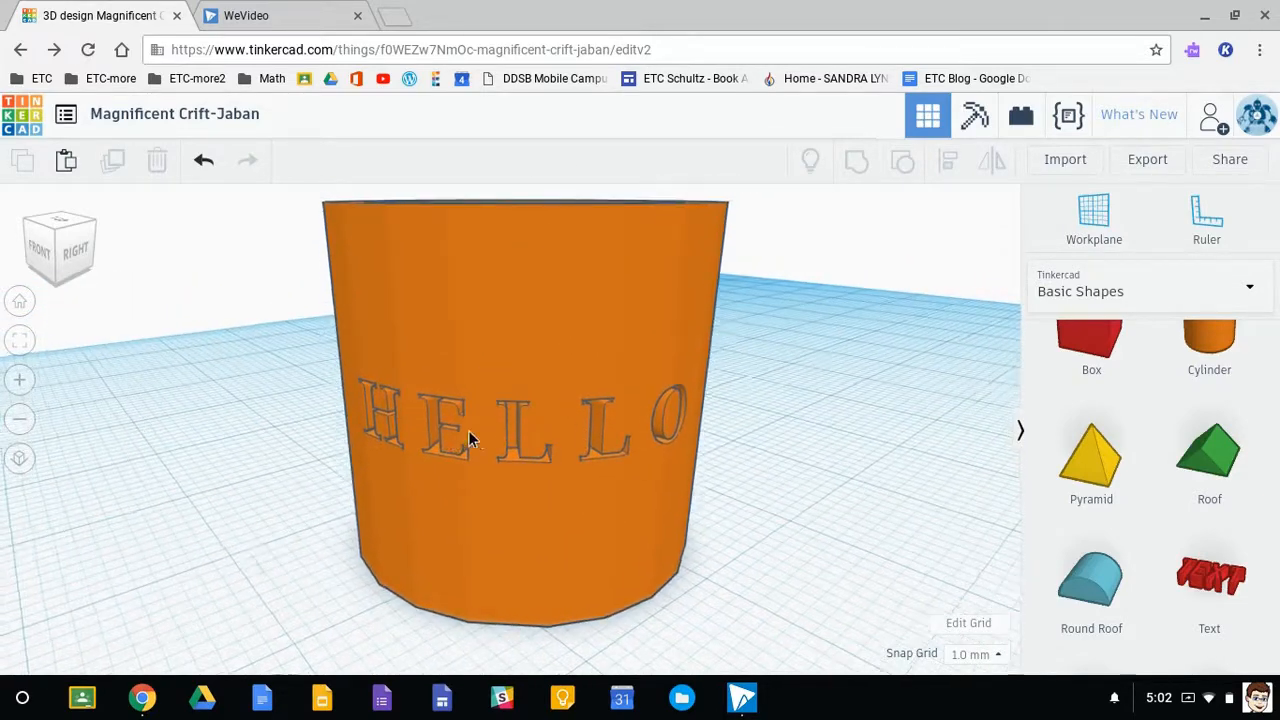
{"action": "scroll", "coordinate": [483, 432], "scroll_direction": "up", "scroll_amount": 2}
{"action": "right_click_drag", "start_coordinate": [486, 437], "coordinate": [505, 568]}
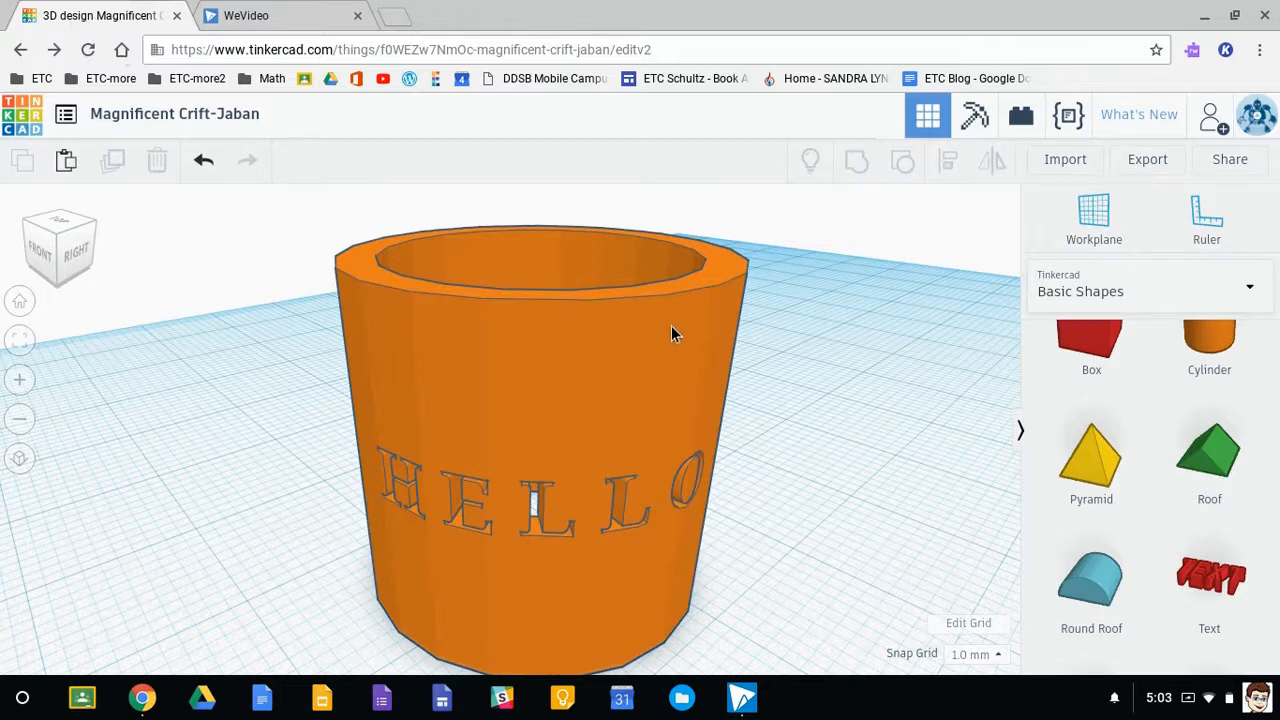
{"action": "scroll", "coordinate": [671, 328], "scroll_direction": "down", "scroll_amount": 6}
{"action": "middle_click_drag", "start_coordinate": [770, 432], "coordinate": [500, 443]}
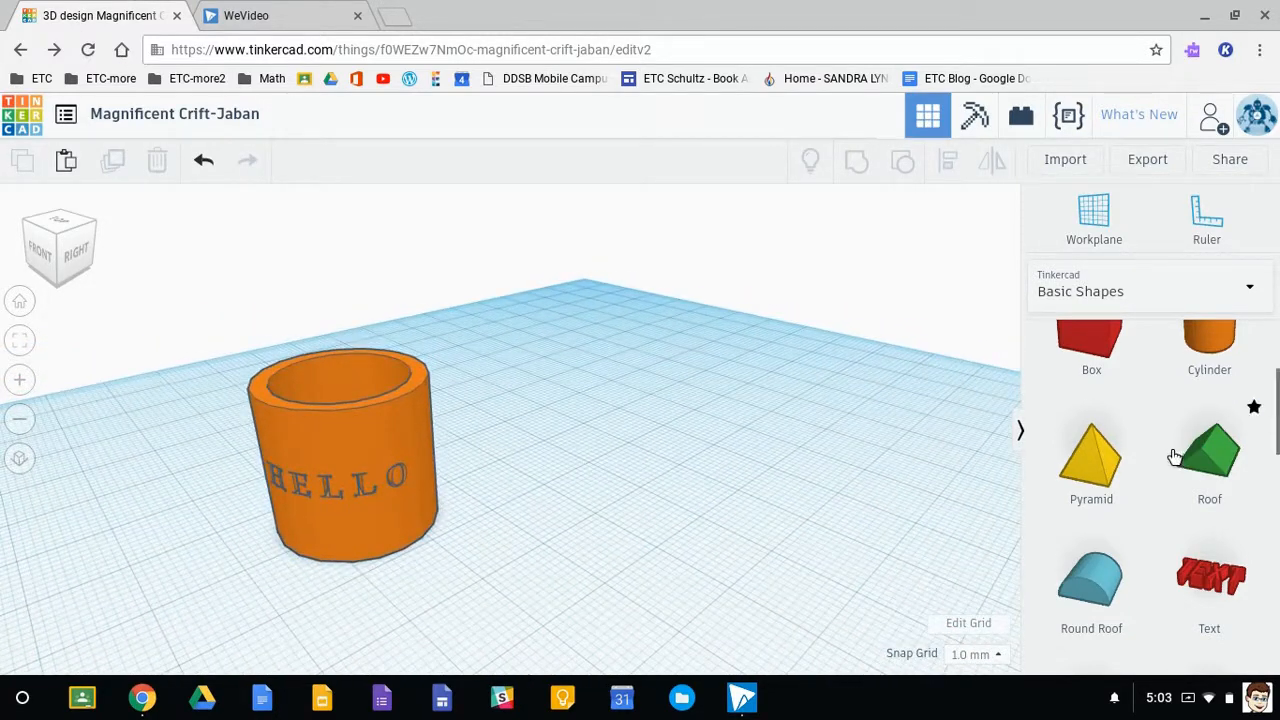
- Place a heart from the basic shapes on the grid beside the engraved cylinder
{"action": "scroll", "coordinate": [1175, 457], "scroll_direction": "down", "scroll_amount": 3}
{"action": "scroll", "coordinate": [1169, 487], "scroll_direction": "down", "scroll_amount": 5}
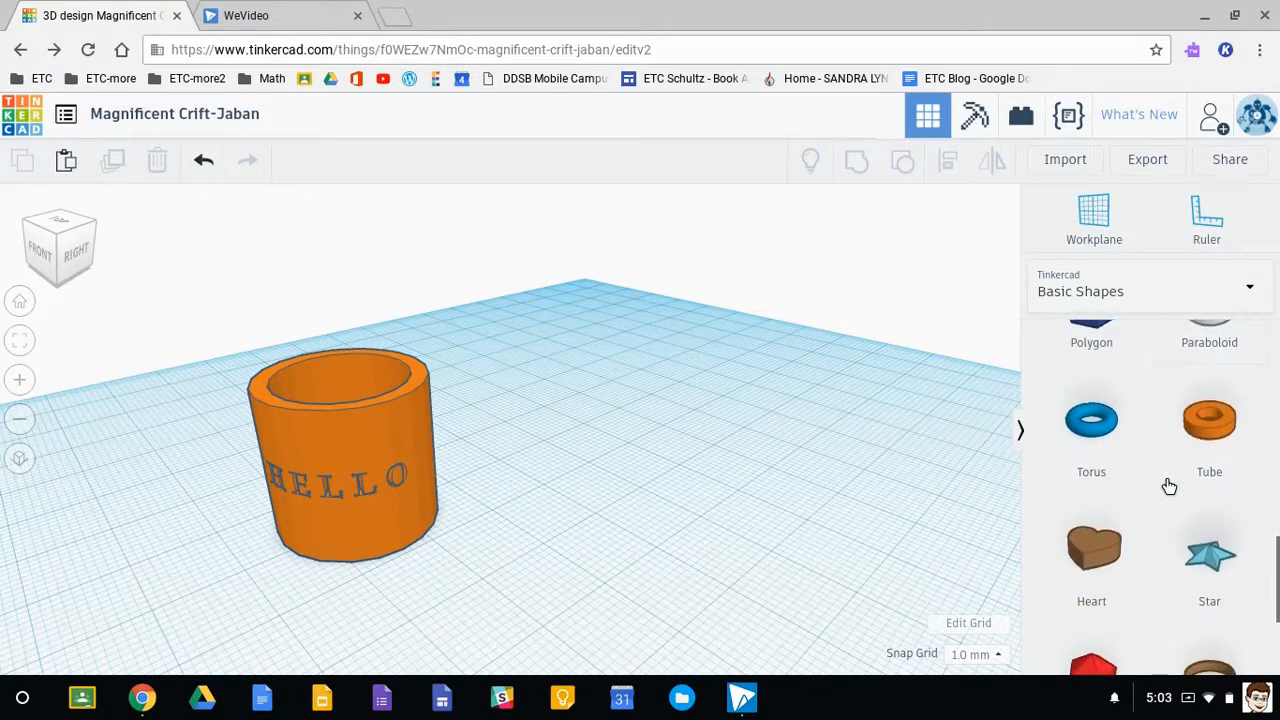
{"action": "scroll", "coordinate": [1162, 488], "scroll_direction": "down", "scroll_amount": 1}
{"action": "left_click_drag", "start_coordinate": [1093, 503], "coordinate": [766, 463]}
{"action": "left_click", "coordinate": [823, 539]}
{"action": "right_click_drag", "start_coordinate": [859, 556], "coordinate": [786, 533]}
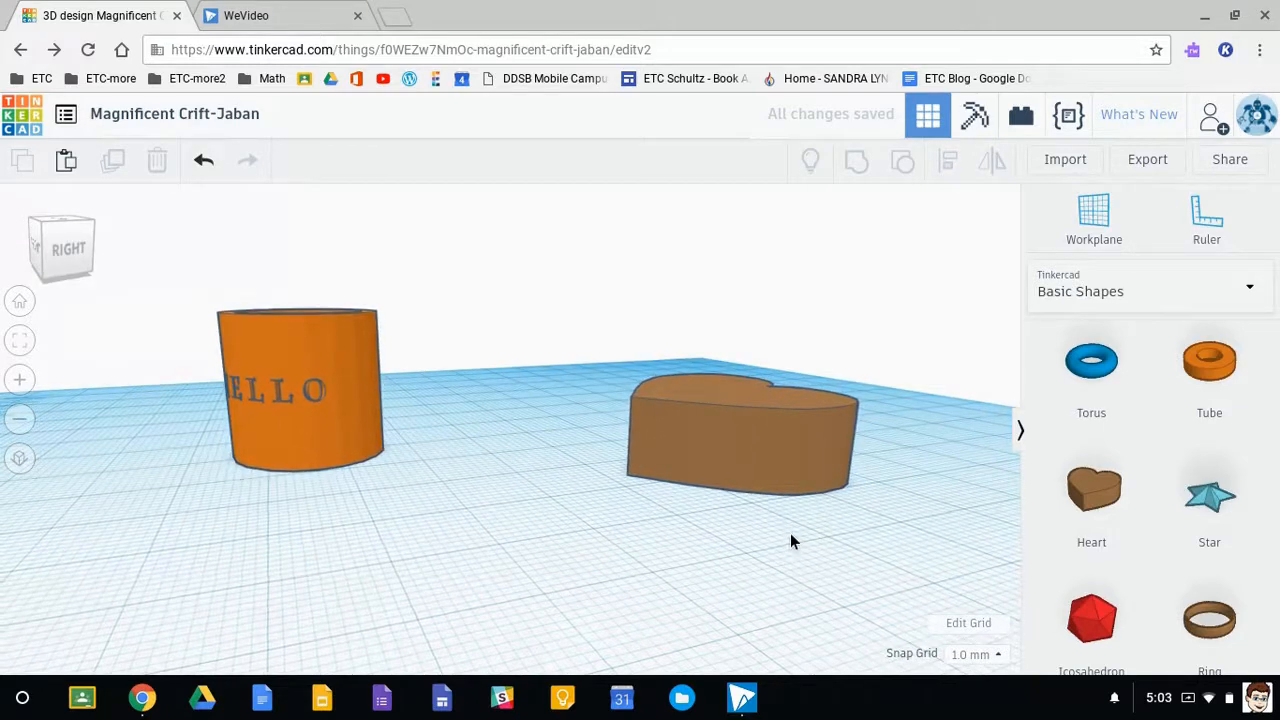
- Set the workplane on the heart's curved side and place a text shape on it
{"action": "scroll", "coordinate": [1176, 533], "scroll_direction": "down", "scroll_amount": 3}
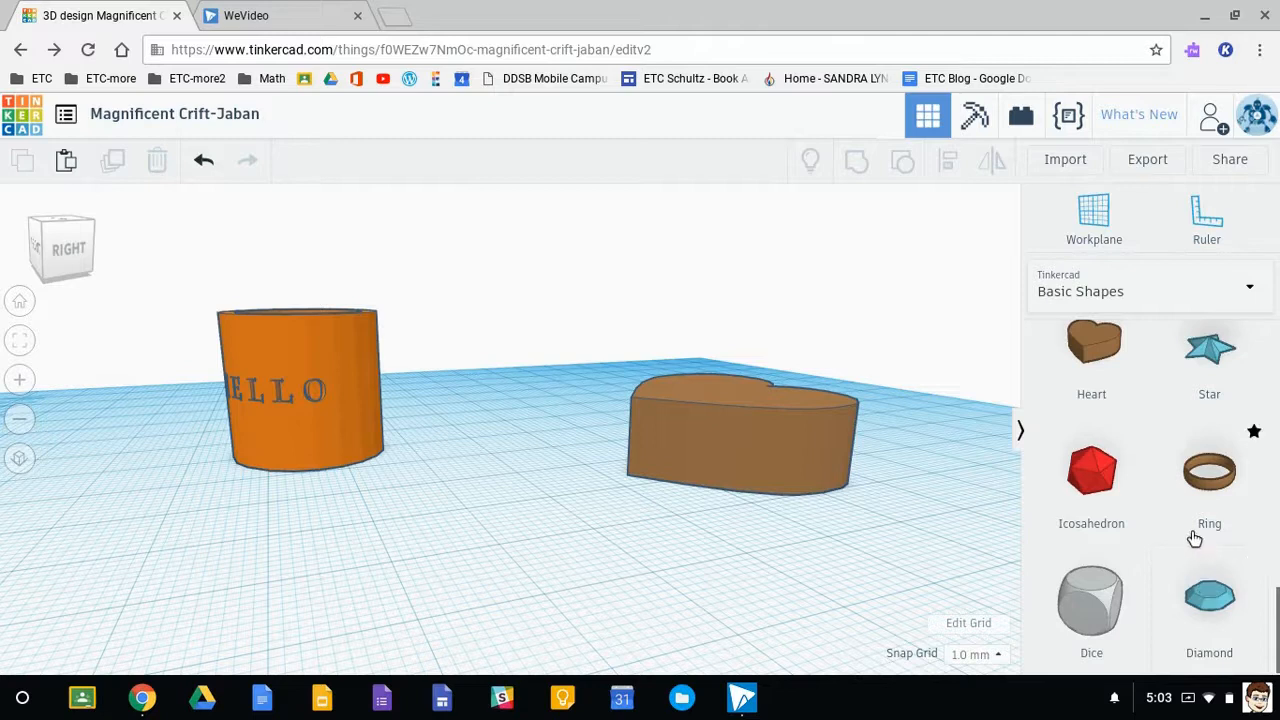
{"action": "scroll", "coordinate": [1195, 539], "scroll_direction": "up", "scroll_amount": 6}
{"action": "scroll", "coordinate": [1195, 535], "scroll_direction": "up", "scroll_amount": 5}
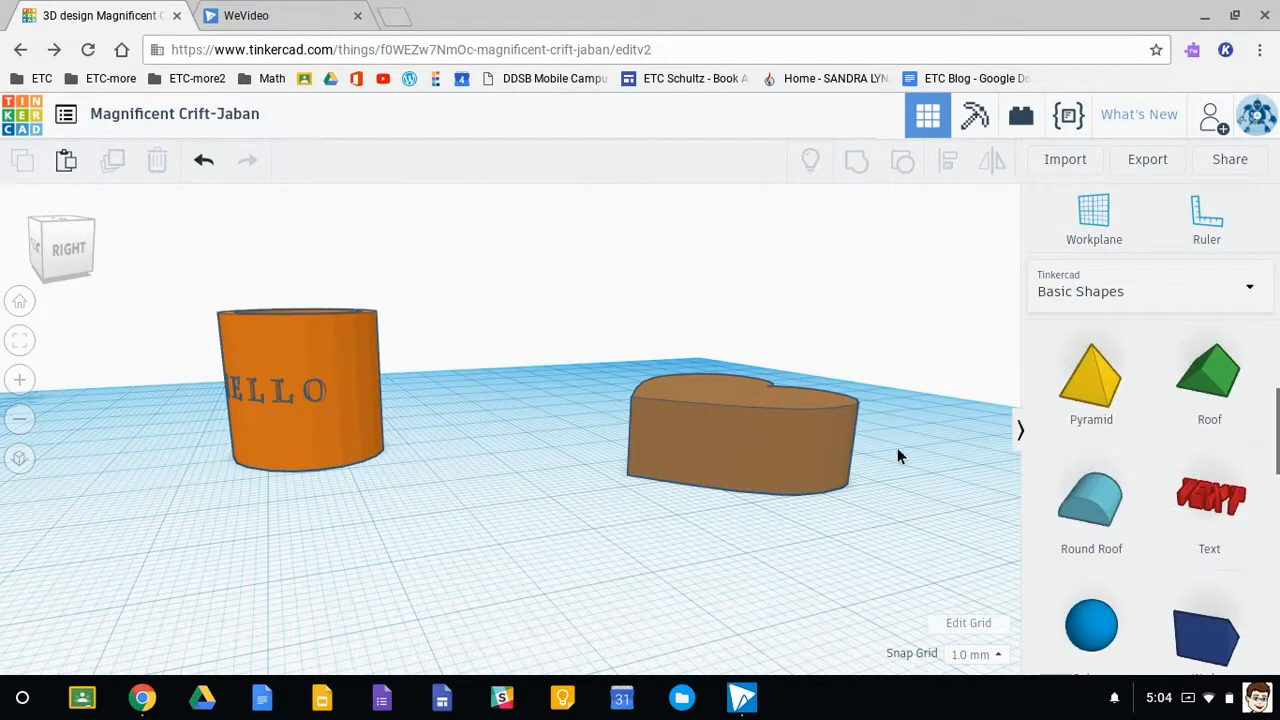
{"action": "left_click", "coordinate": [1096, 225]}
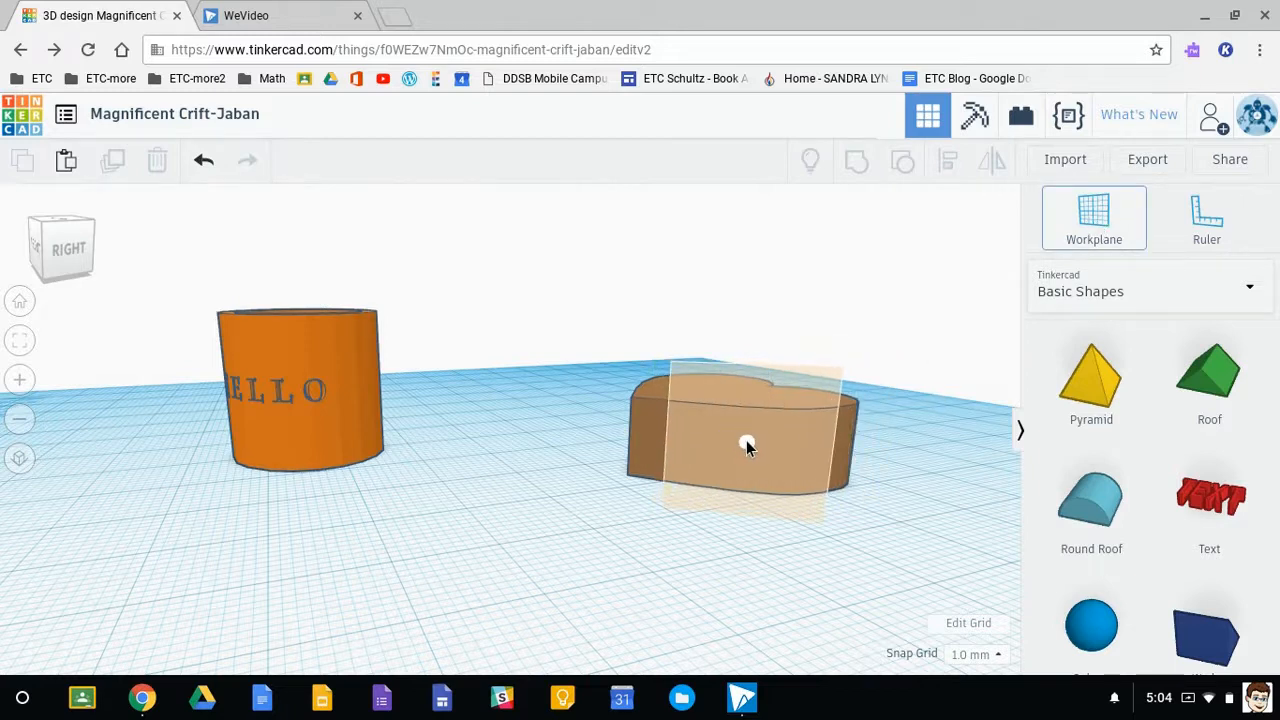
{"action": "left_click", "coordinate": [747, 440]}
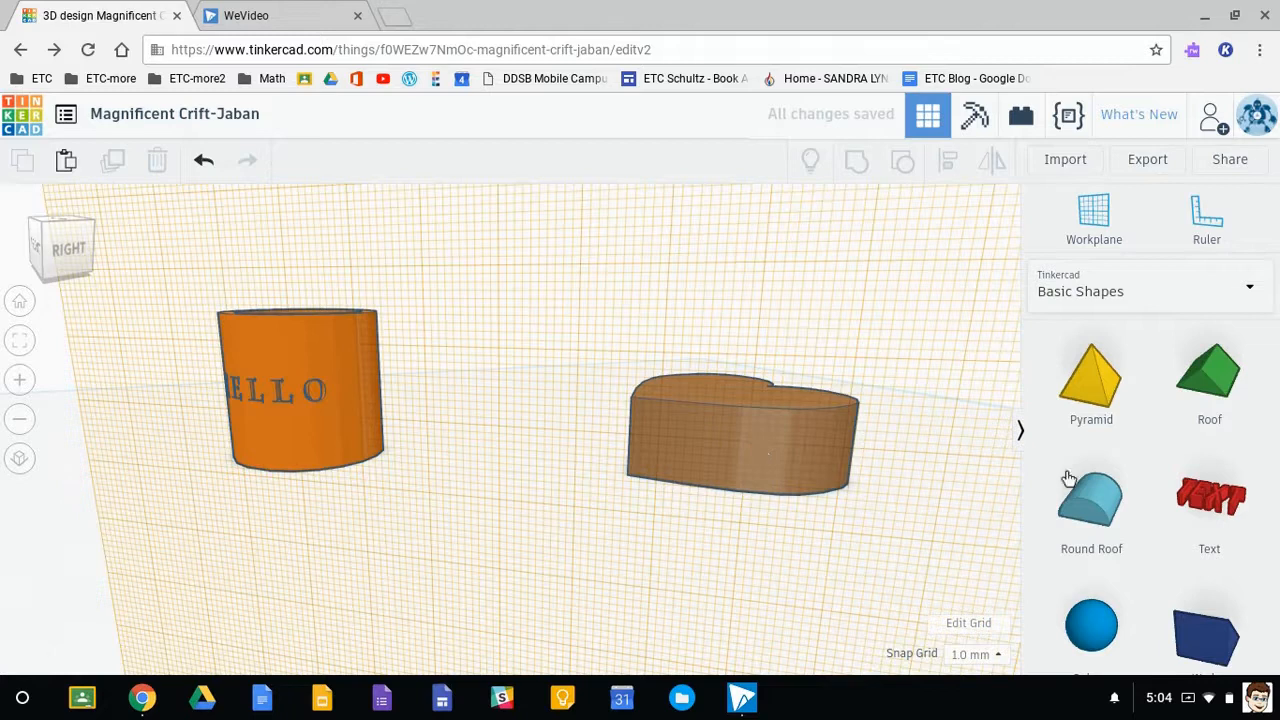
{"action": "left_click", "coordinate": [1198, 497]}
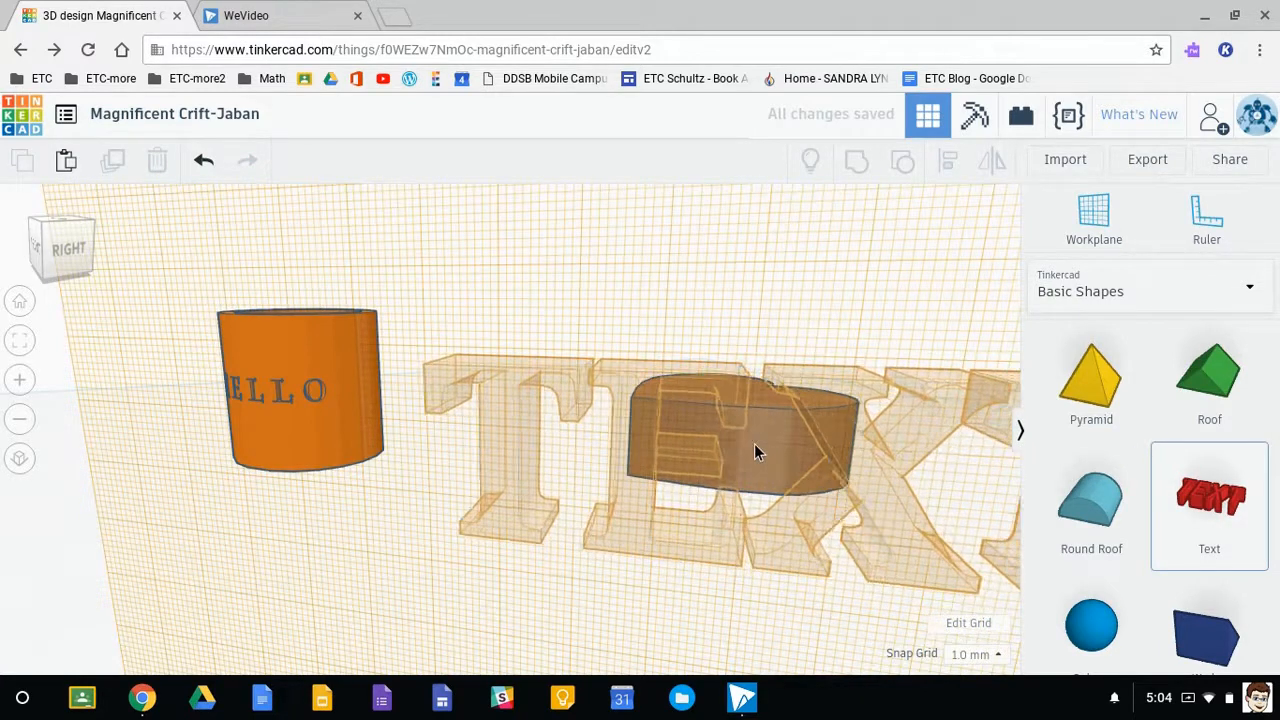
{"action": "left_click", "coordinate": [721, 410]}
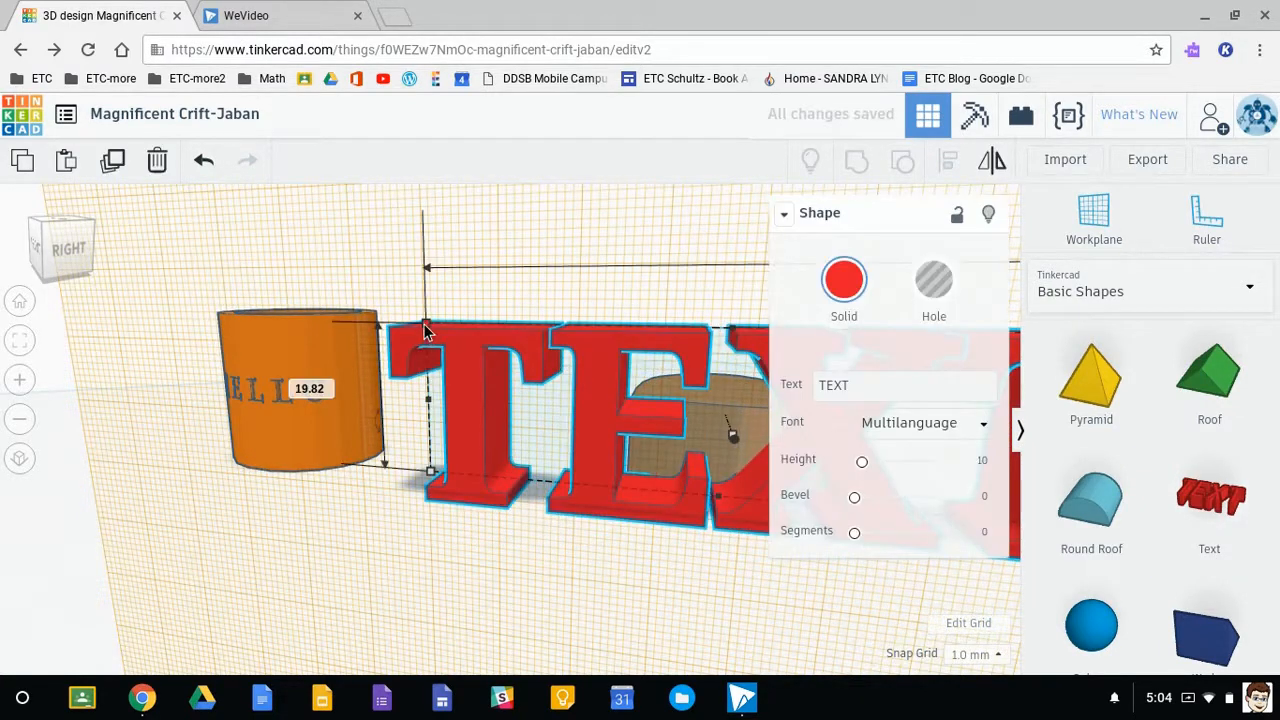
- Shrink the text to fit the heart's side face and move it to the middle of that face
{"action": "left_click_drag", "start_coordinate": [425, 332], "coordinate": [870, 497]}
{"action": "left_click", "coordinate": [746, 575]}
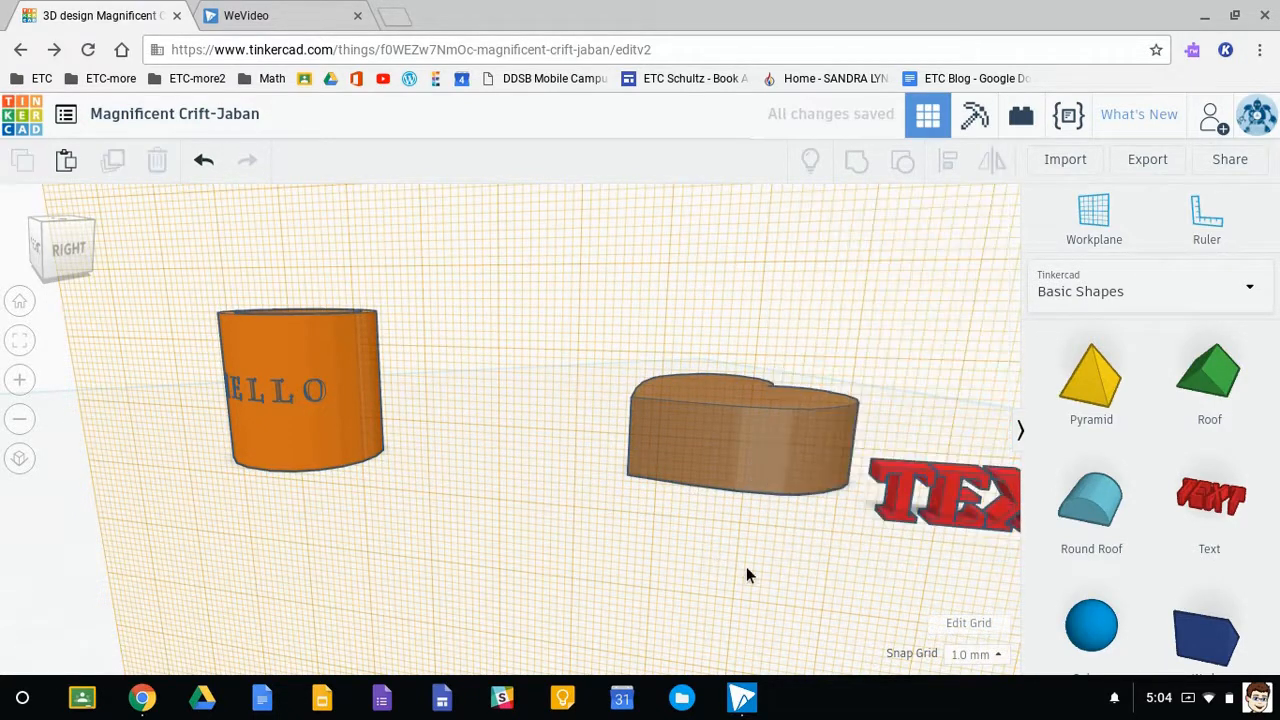
{"action": "left_click", "coordinate": [908, 488]}
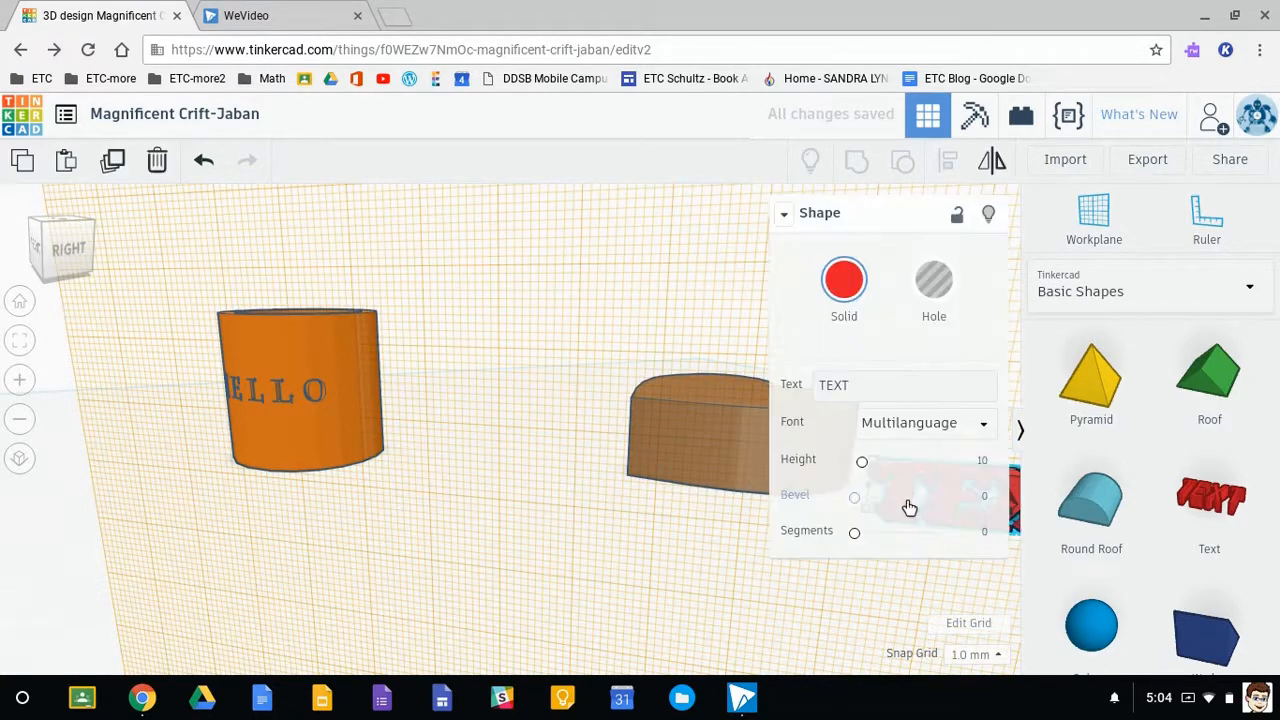
{"action": "middle_click_drag", "start_coordinate": [811, 595], "coordinate": [473, 513]}
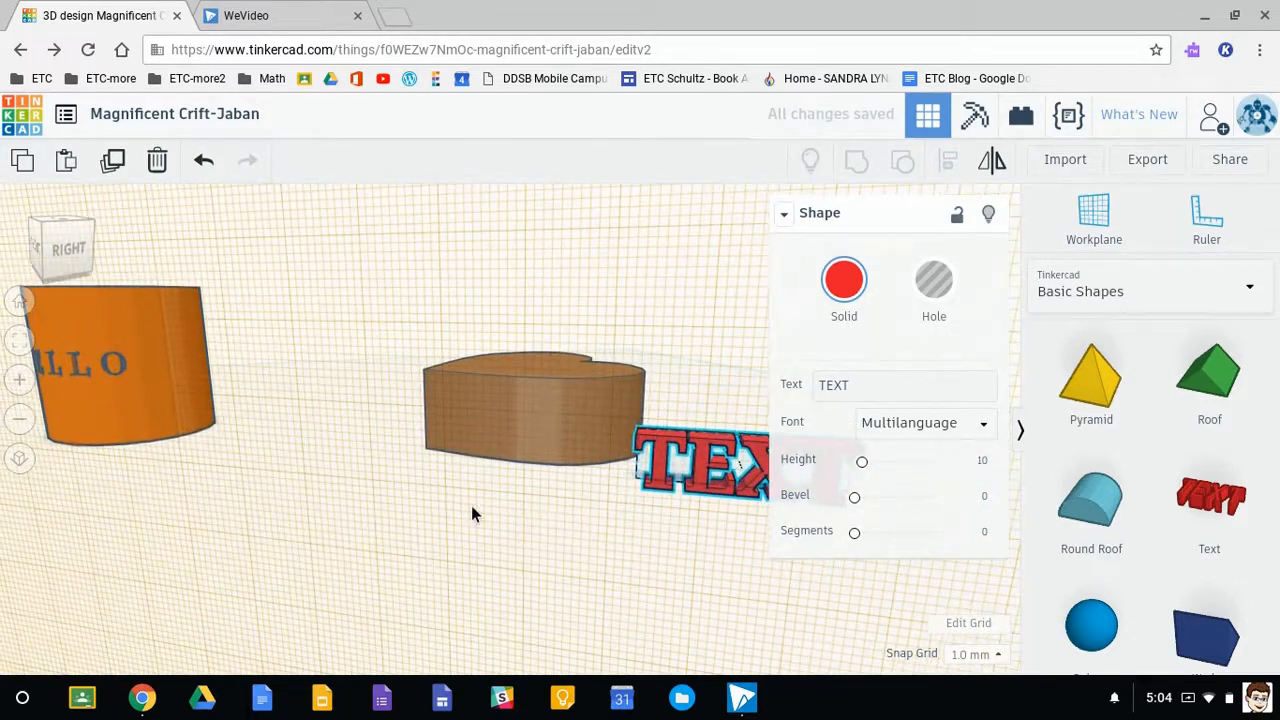
{"action": "left_click_drag", "start_coordinate": [660, 444], "coordinate": [511, 418]}
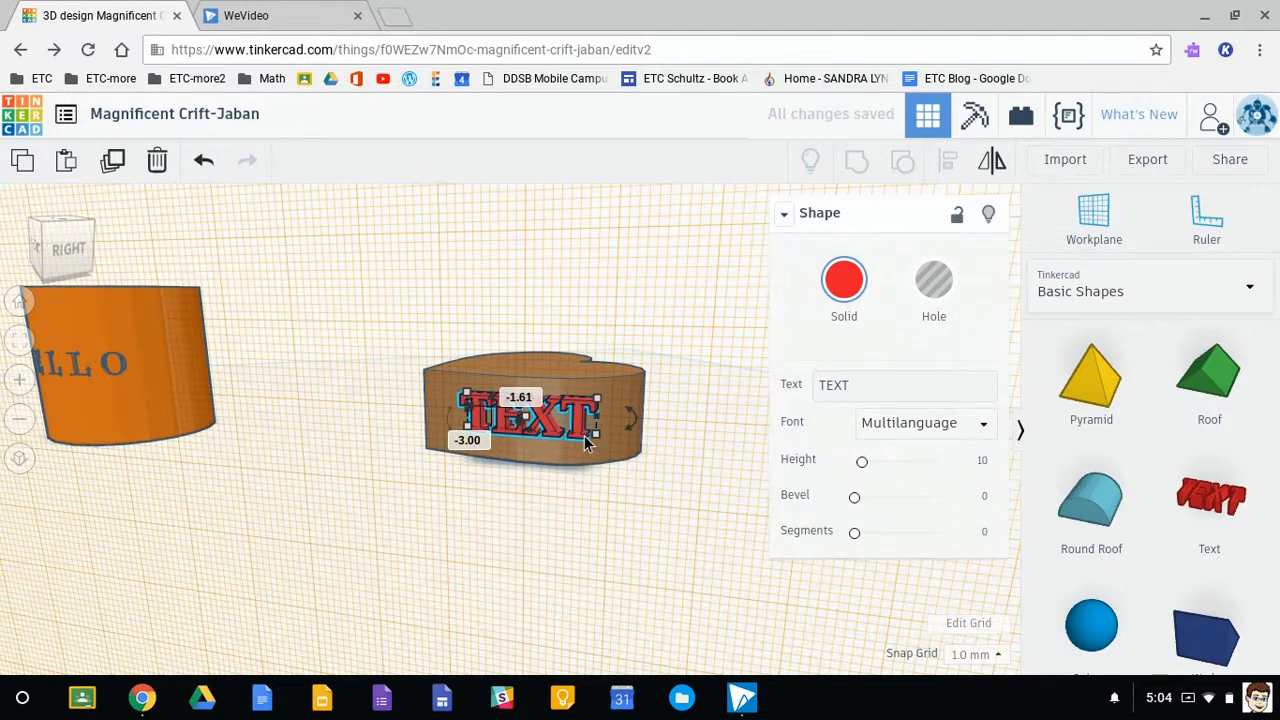
- Extend the text's depth to 9 mm and turn it into a hole
{"action": "scroll", "coordinate": [563, 444], "scroll_direction": "up", "scroll_amount": 5}
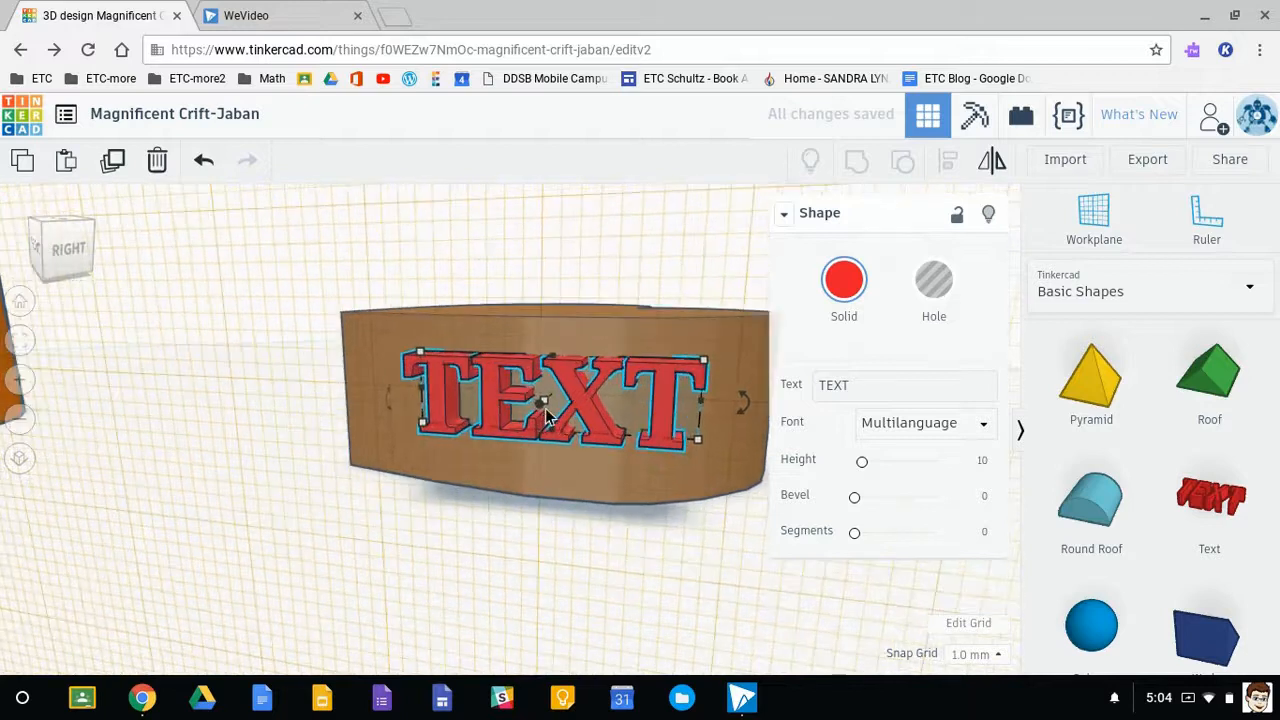
{"action": "left_click_drag", "start_coordinate": [547, 405], "coordinate": [516, 433]}
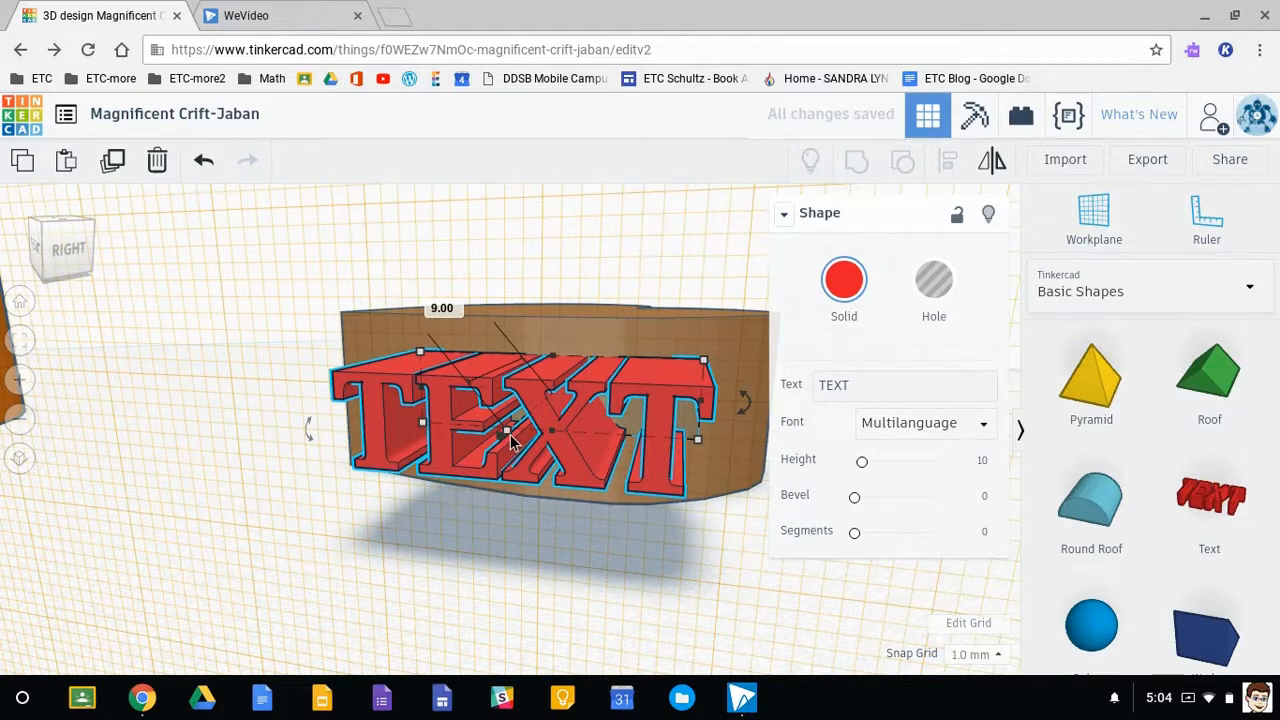
{"action": "left_click", "coordinate": [934, 290]}
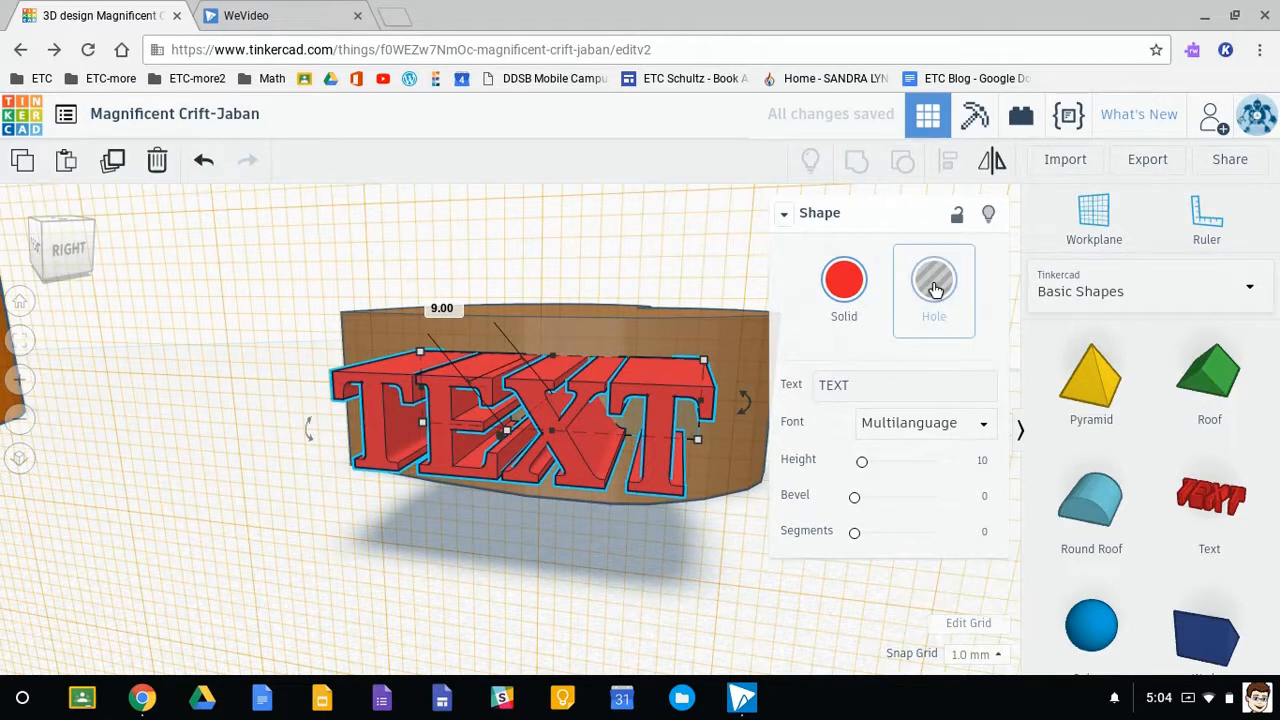
- Sink the text hole 5 mm into the heart and change its wording to Hello
{"action": "left_click_drag", "start_coordinate": [505, 445], "coordinate": [540, 428]}
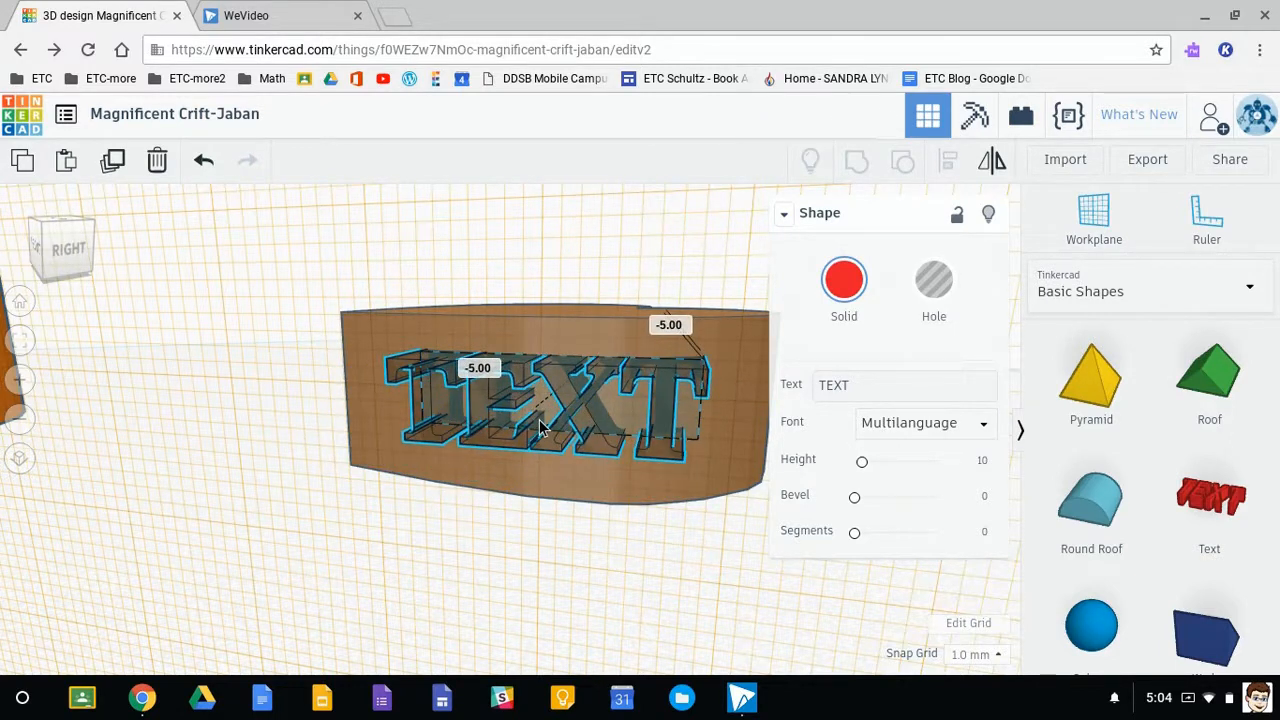
{"action": "left_click_drag", "start_coordinate": [540, 428], "coordinate": [542, 428]}
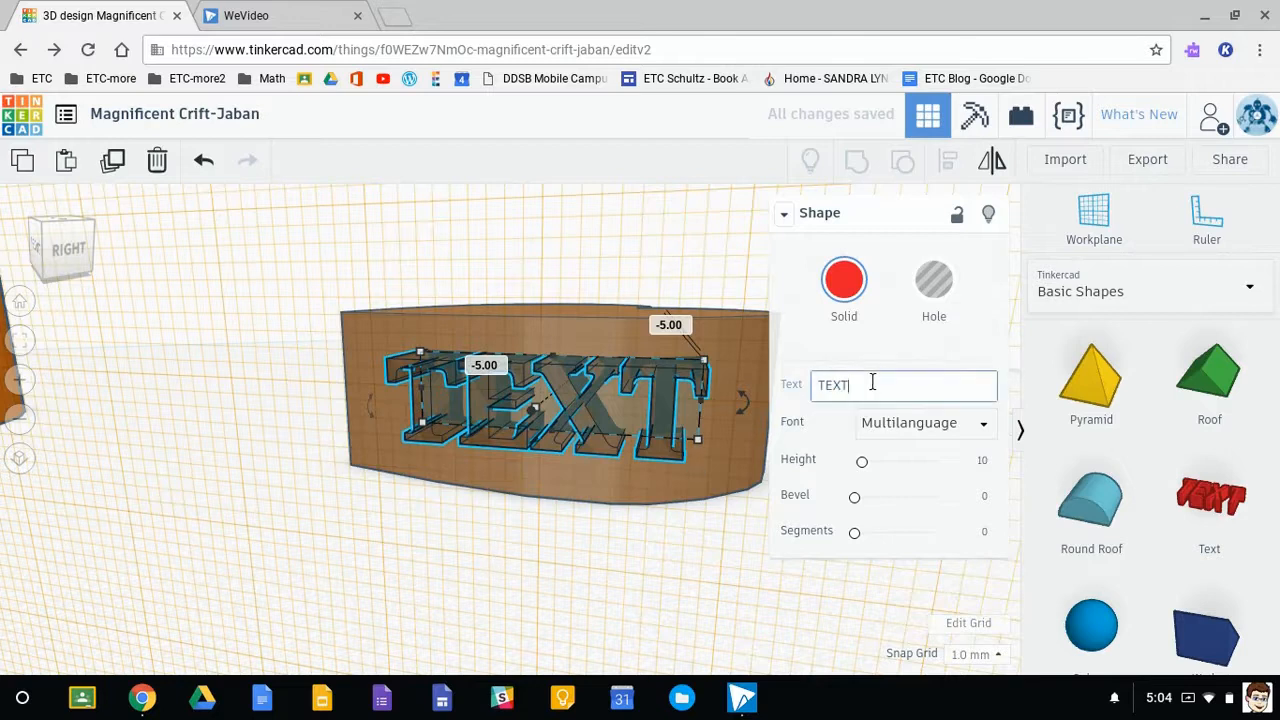
{"action": "key", "text": "BackSpace"}
{"action": "key", "text": "BackSpace"}
{"action": "key", "text": "BackSpace"}
{"action": "key", "text": "BackSpace"}
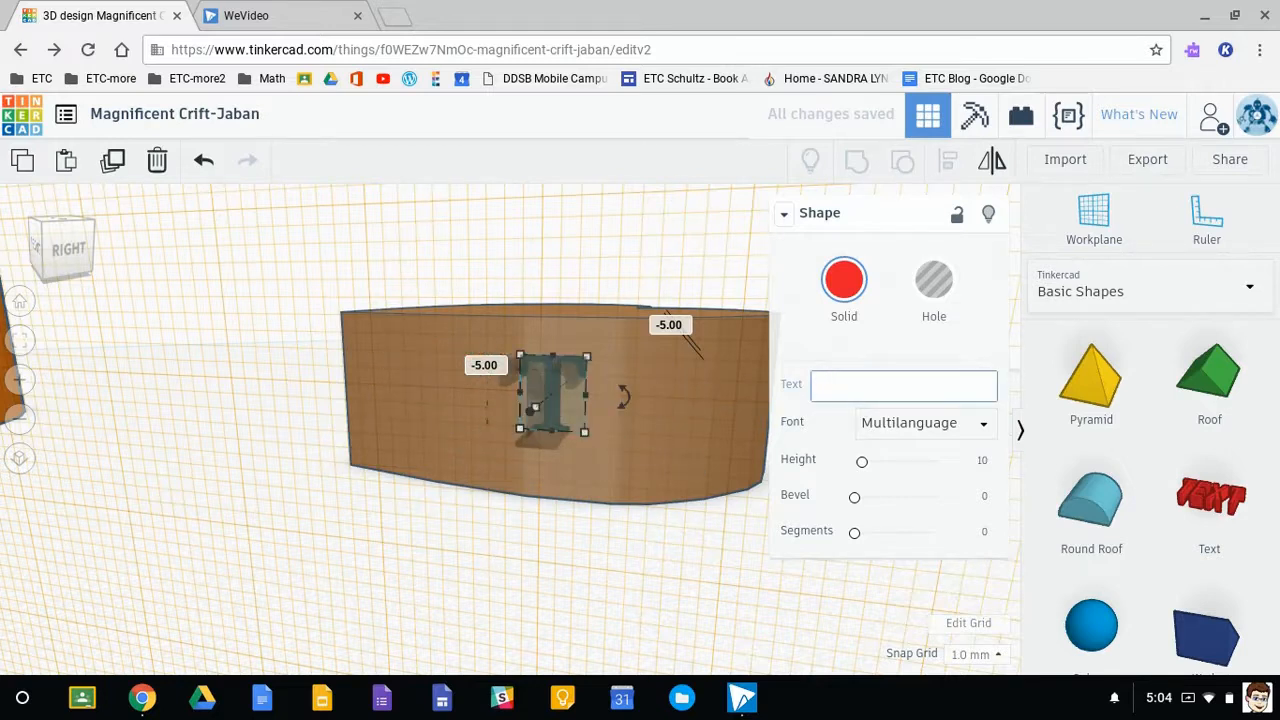
{"action": "type", "text": "Hello"}
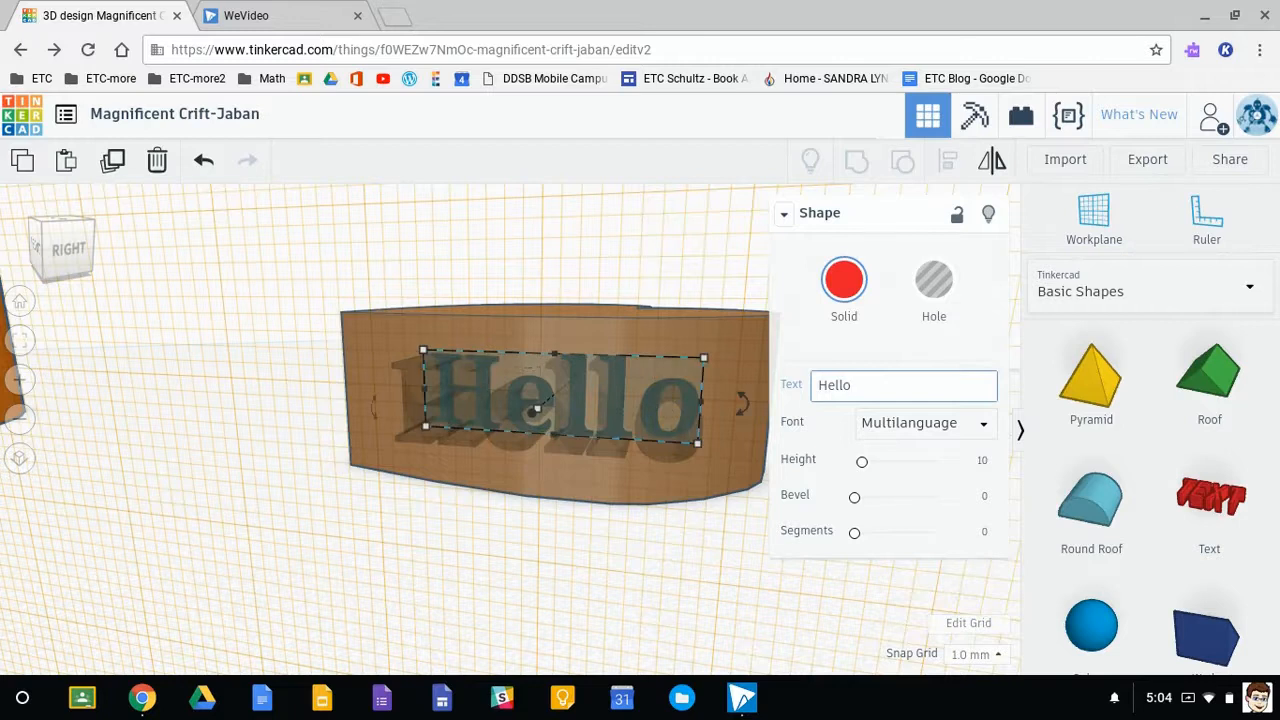
{"action": "left_click", "coordinate": [637, 547]}
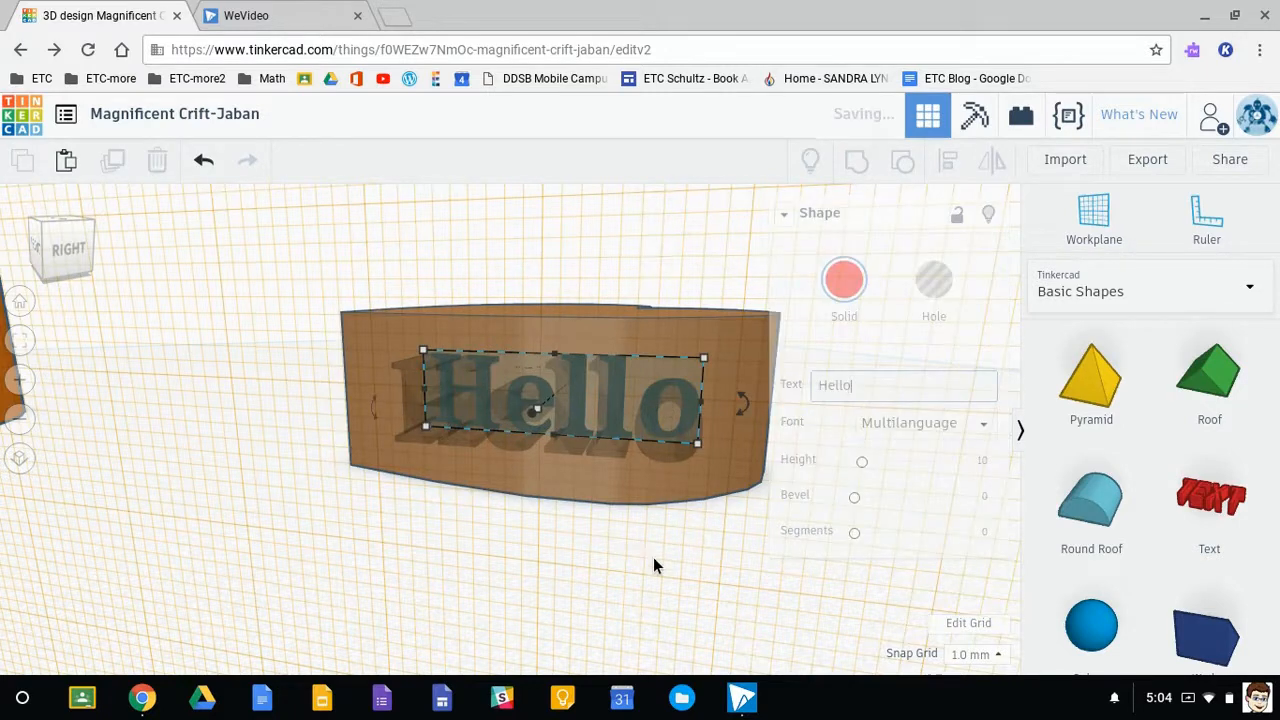
- Return the workplane to the ground grid and group the heart with the Hello hole to engrave it
{"action": "left_click", "coordinate": [1091, 212]}
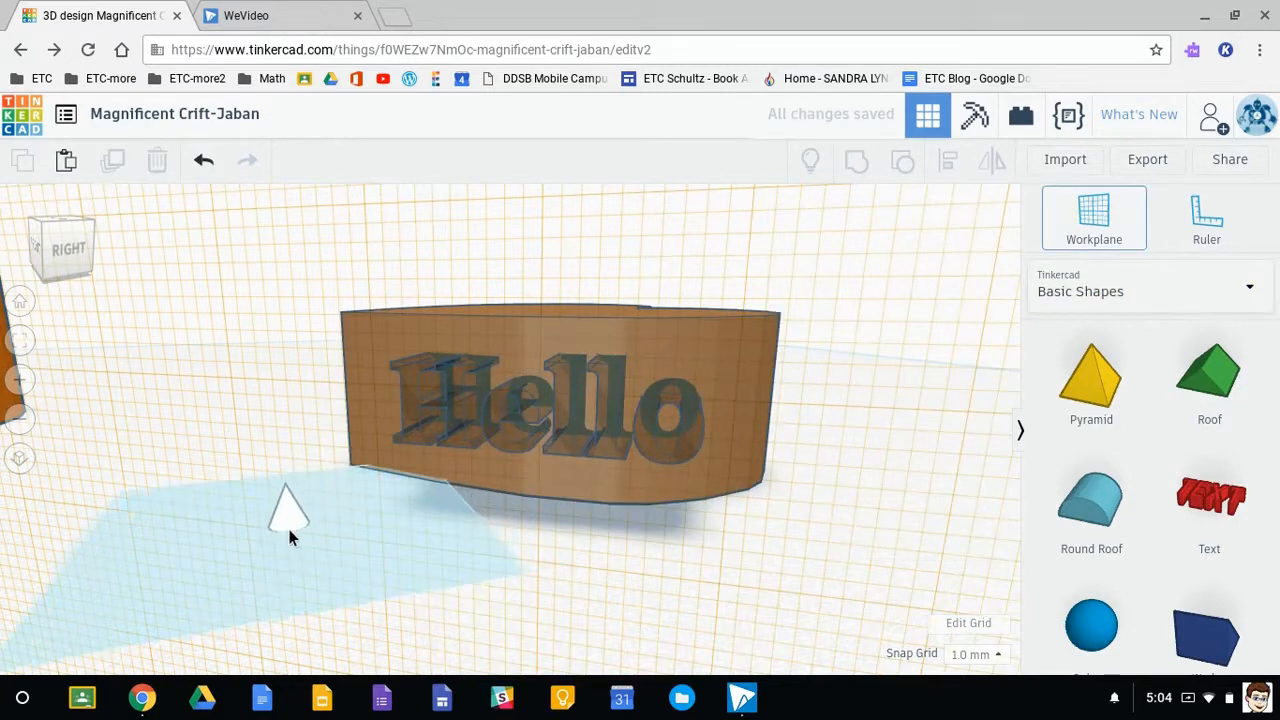
{"action": "left_click", "coordinate": [329, 542]}
{"action": "right_click_drag", "start_coordinate": [491, 558], "coordinate": [412, 383]}
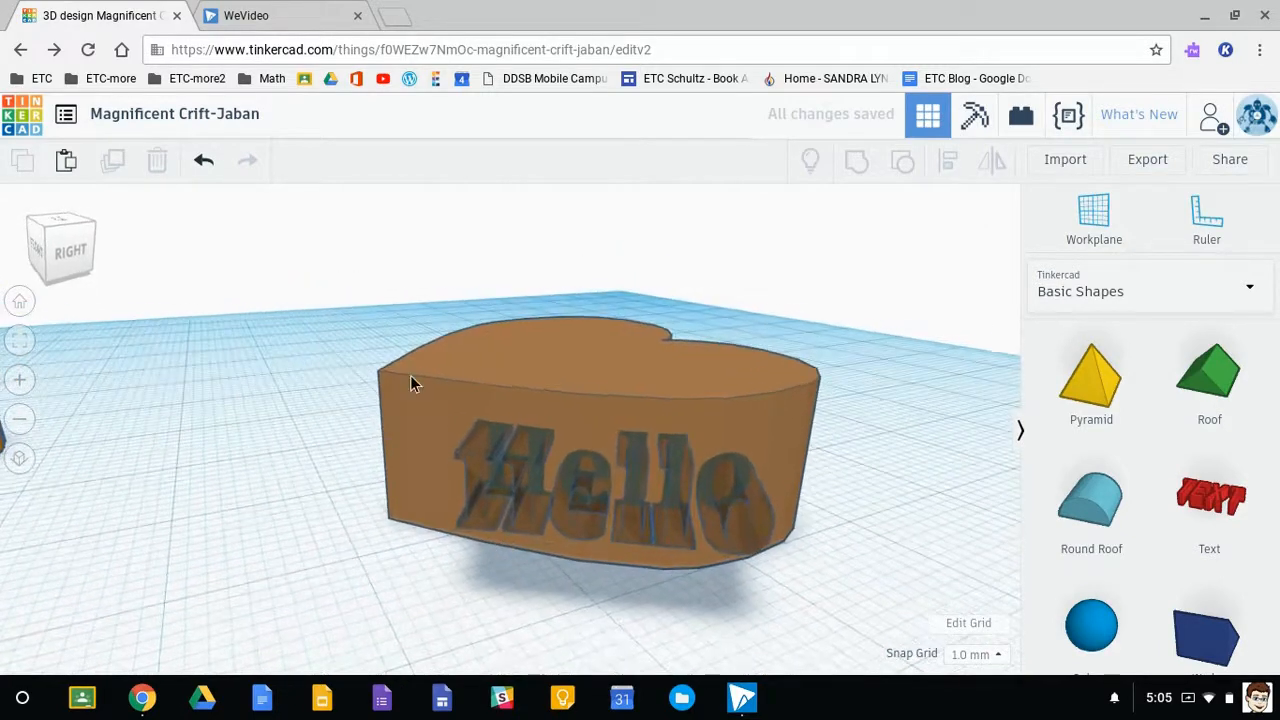
{"action": "left_click_drag", "start_coordinate": [720, 527], "coordinate": [853, 593]}
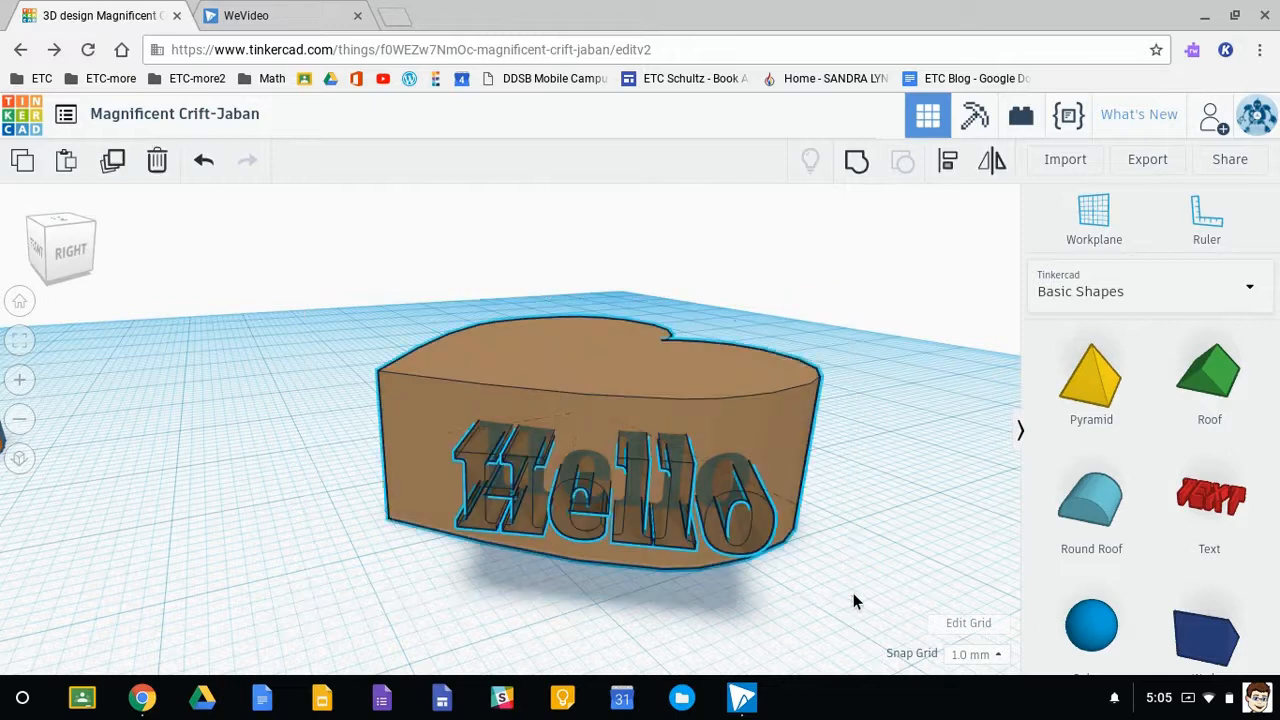
{"action": "left_click", "coordinate": [857, 166]}
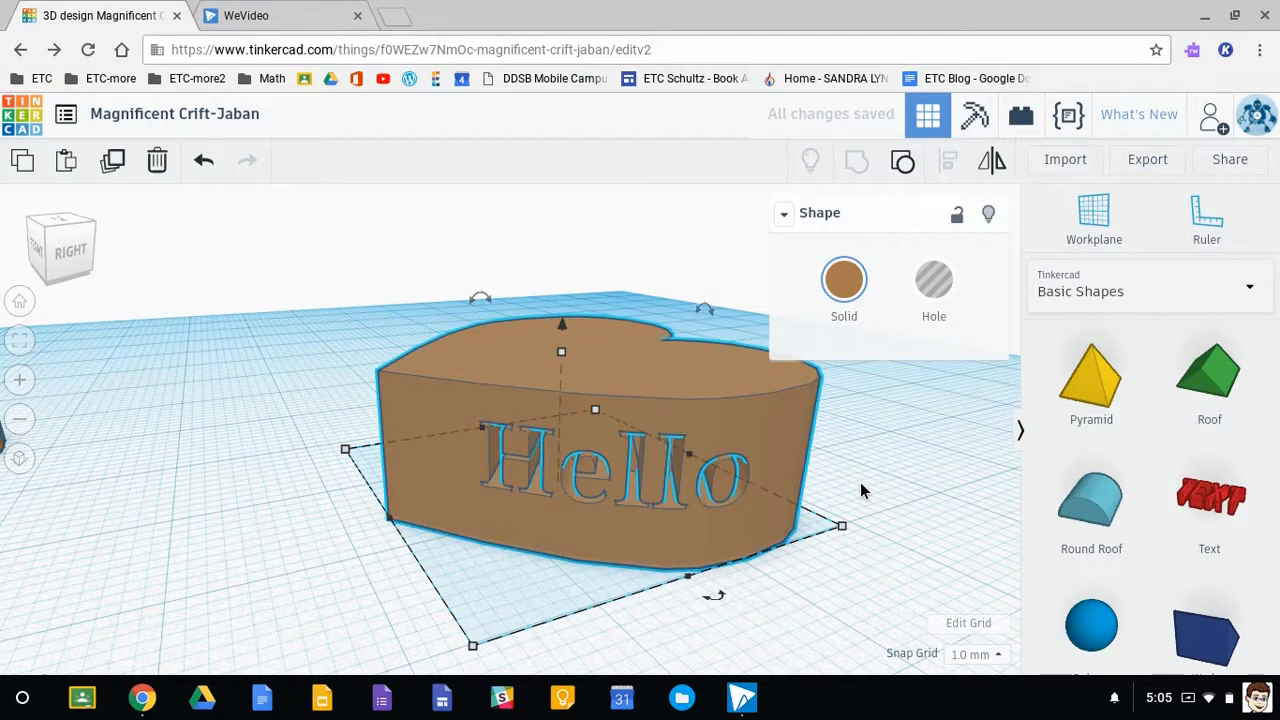
{"action": "left_click", "coordinate": [825, 585]}
{"action": "mouse_move", "coordinate": [816, 597]}
{"action": "right_mouse_down"}
{"action": "mouse_move", "coordinate": [800, 554]}
{"action": "mouse_move", "coordinate": [736, 603]}
{"action": "mouse_move", "coordinate": [586, 594]}
{"action": "mouse_move", "coordinate": [676, 581]}
{"action": "mouse_move", "coordinate": [849, 592]}
{"action": "mouse_move", "coordinate": [823, 599]}
{"action": "right_mouse_up"}
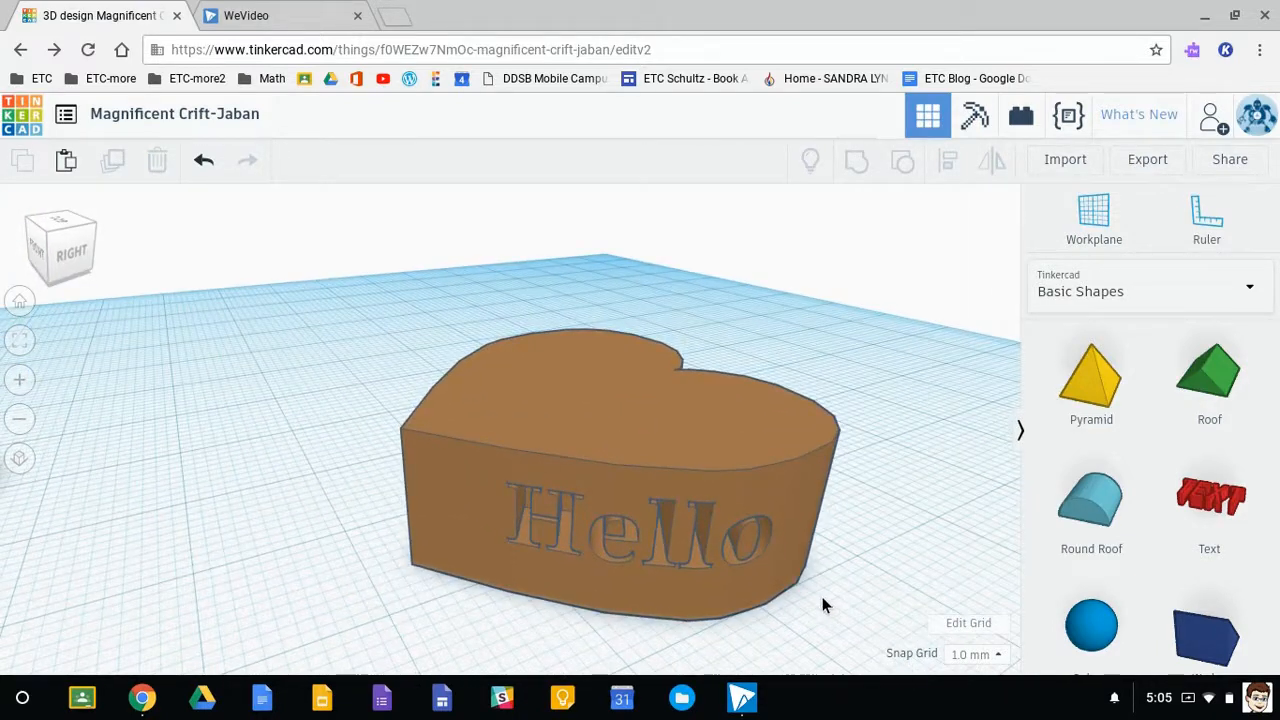
- Set the workplane on the top face of the engraved heart
{"action": "scroll", "coordinate": [1108, 564], "scroll_direction": "down", "scroll_amount": 3}
{"action": "scroll", "coordinate": [1108, 567], "scroll_direction": "down", "scroll_amount": 2}
{"action": "scroll", "coordinate": [1103, 568], "scroll_direction": "up", "scroll_amount": 1}
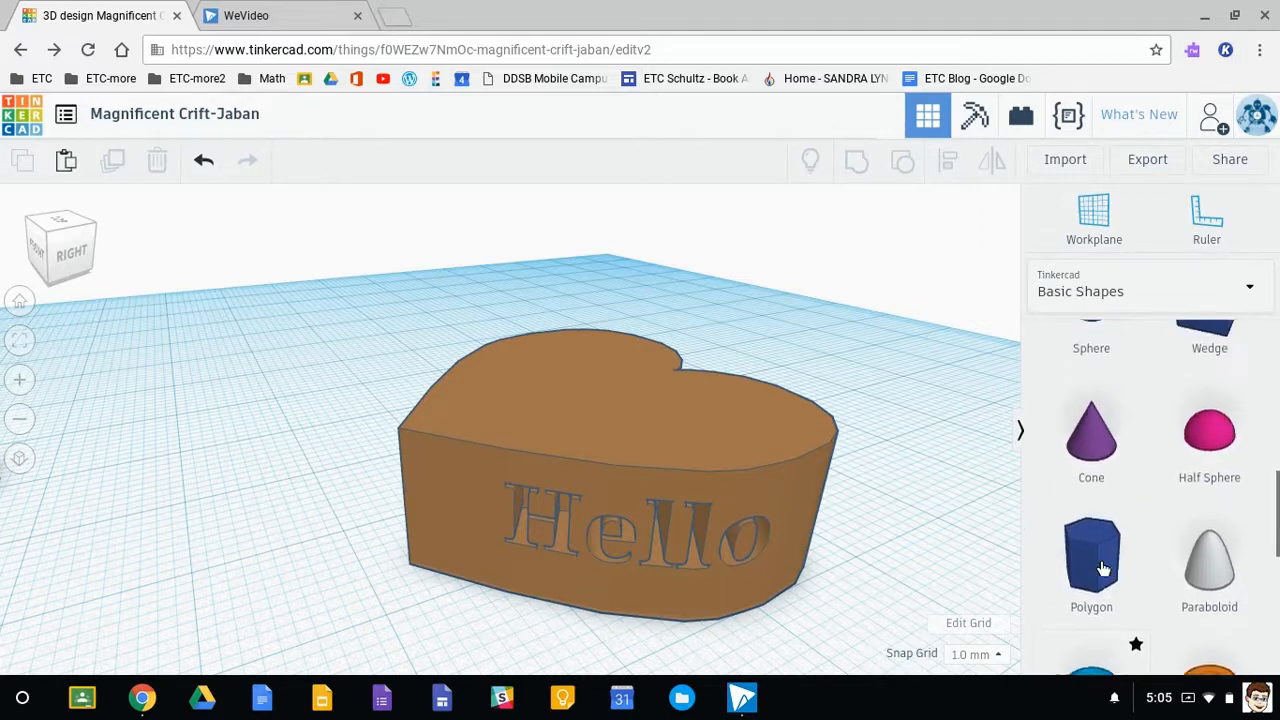
{"action": "scroll", "coordinate": [1100, 562], "scroll_direction": "down", "scroll_amount": 3}
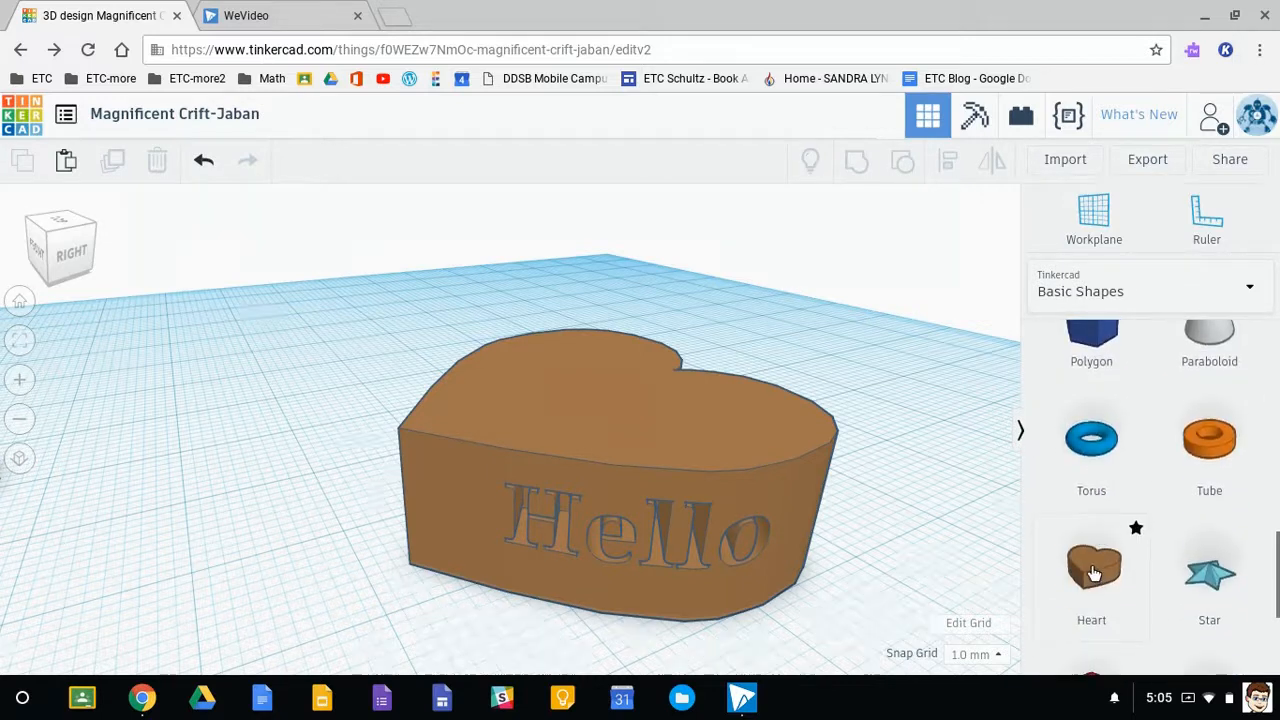
{"action": "left_click", "coordinate": [1093, 220]}
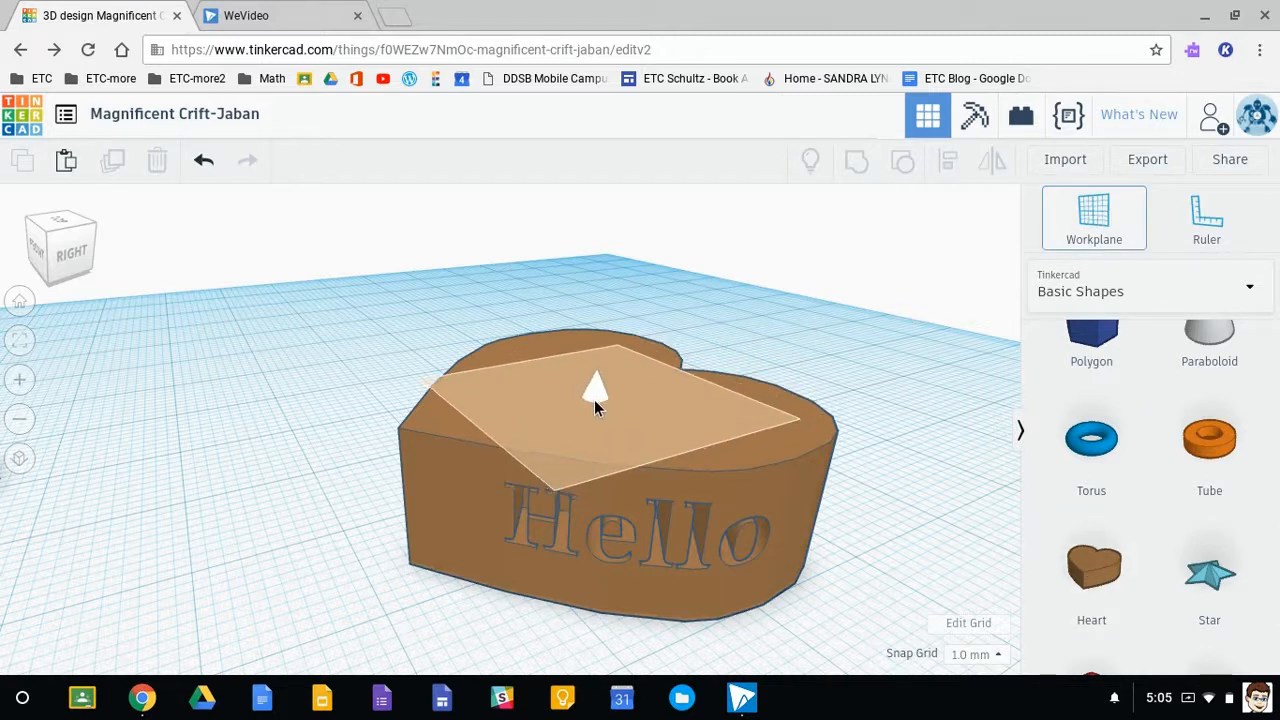
{"action": "left_click", "coordinate": [594, 402]}
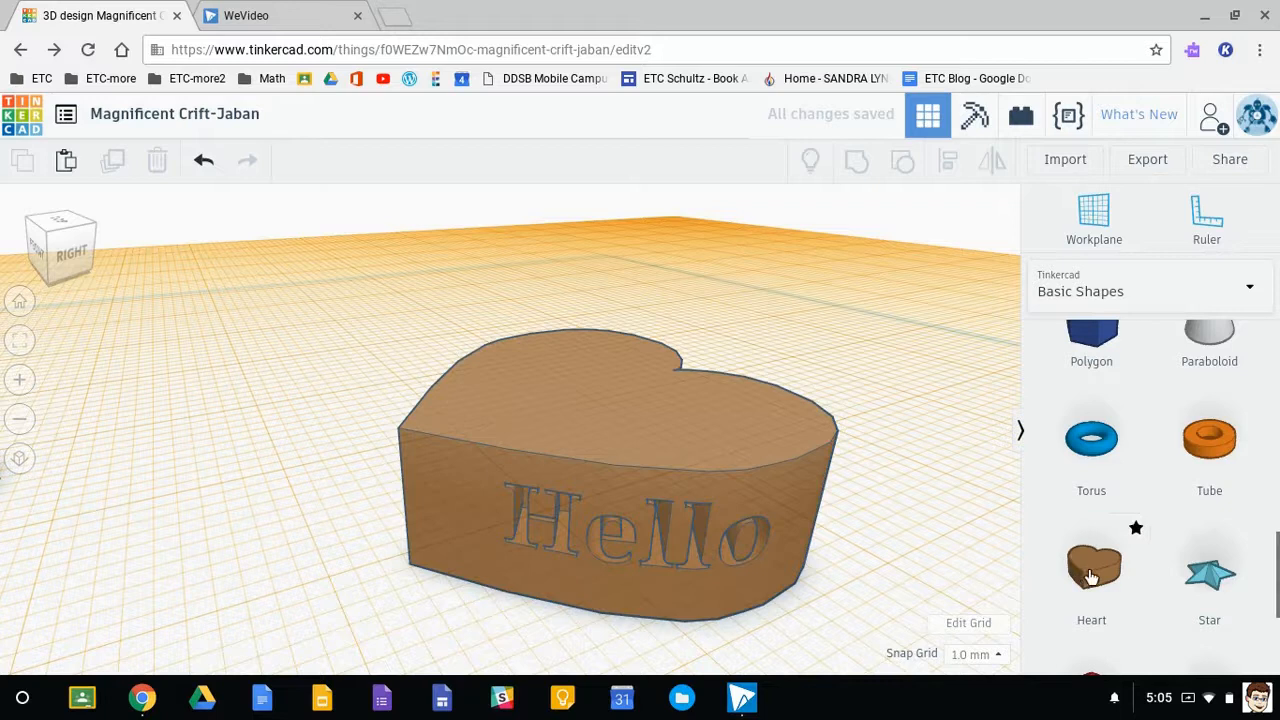
- Place a second heart on top of the engraved heart and shrink it to about 26 by 24 mm
{"action": "left_click", "coordinate": [1089, 567]}
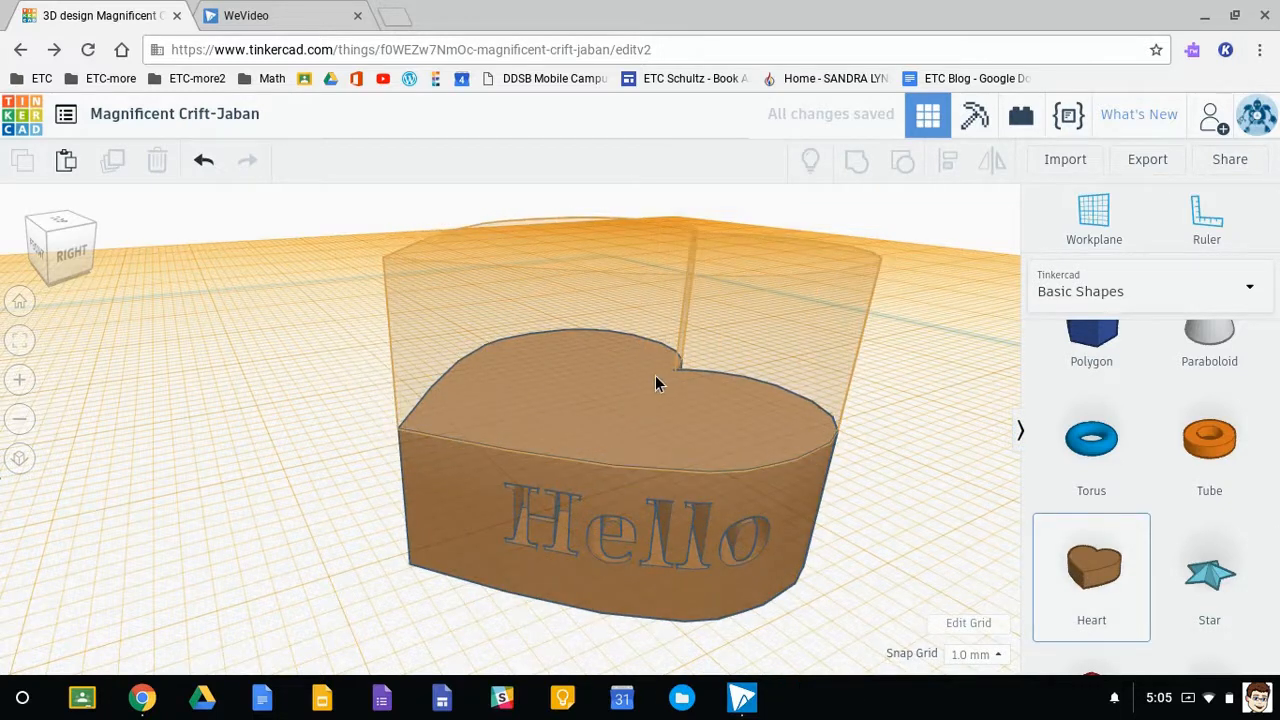
{"action": "left_click", "coordinate": [656, 378]}
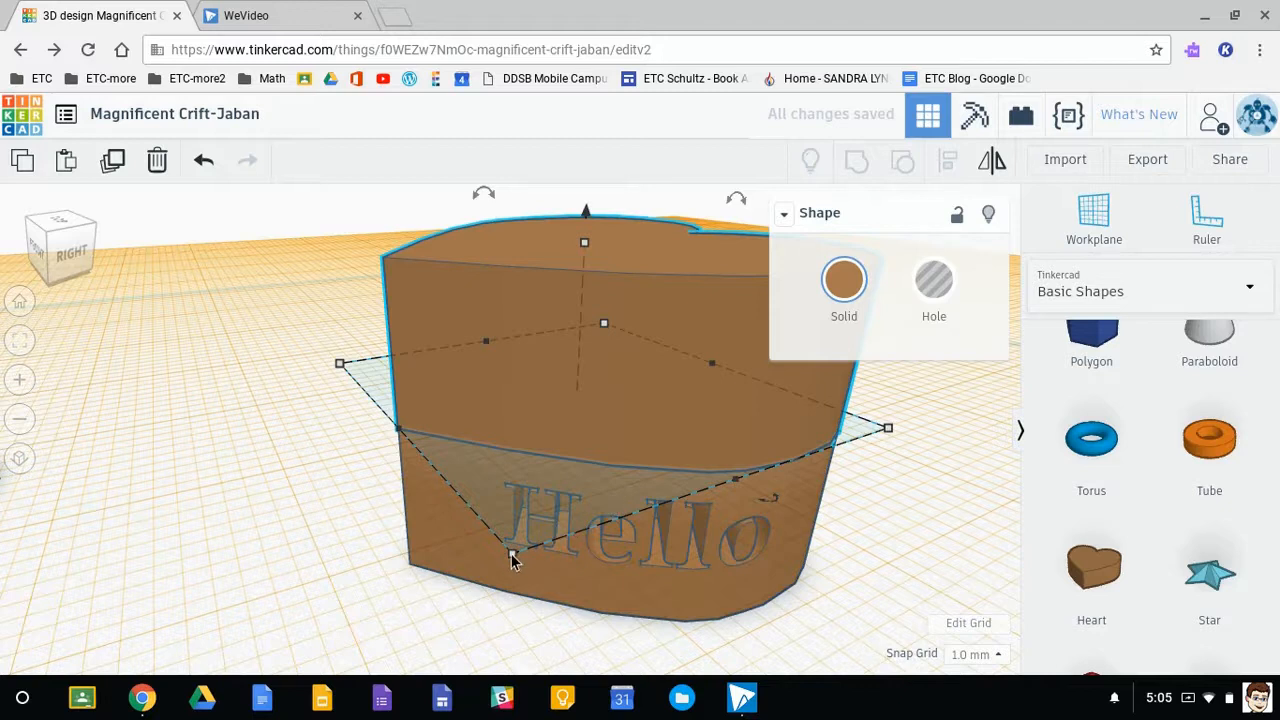
{"action": "left_click_drag", "start_coordinate": [512, 557], "coordinate": [541, 513]}
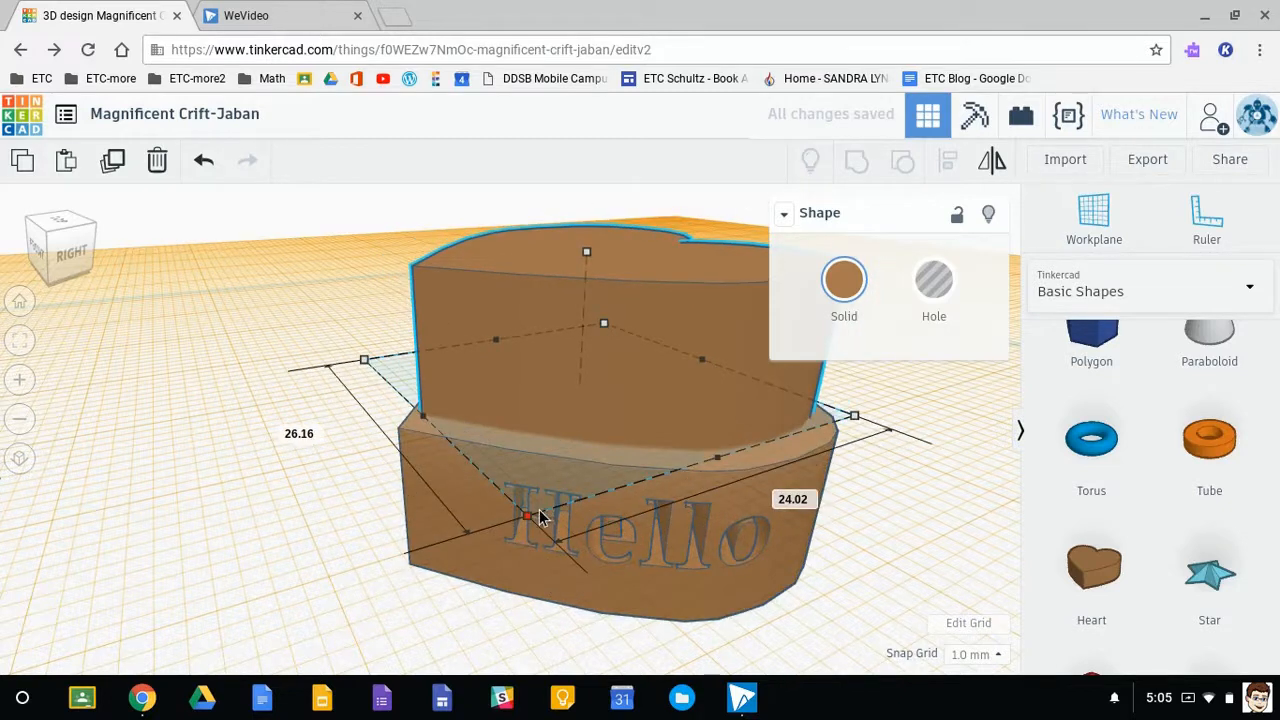
- Return the workplane to the ground grid and align the two hearts on their centres in both horizontal directions
{"action": "right_click_drag", "start_coordinate": [625, 517], "coordinate": [643, 537]}
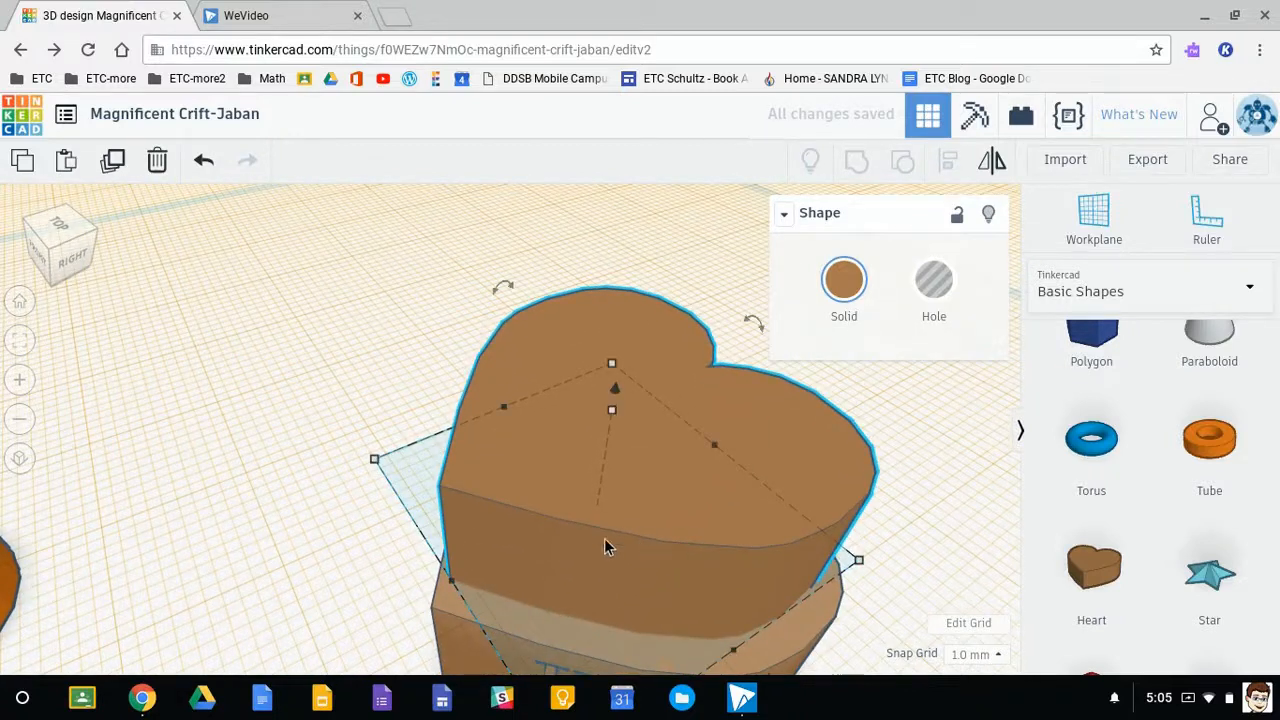
{"action": "left_click", "coordinate": [1092, 218]}
{"action": "left_click", "coordinate": [257, 494]}
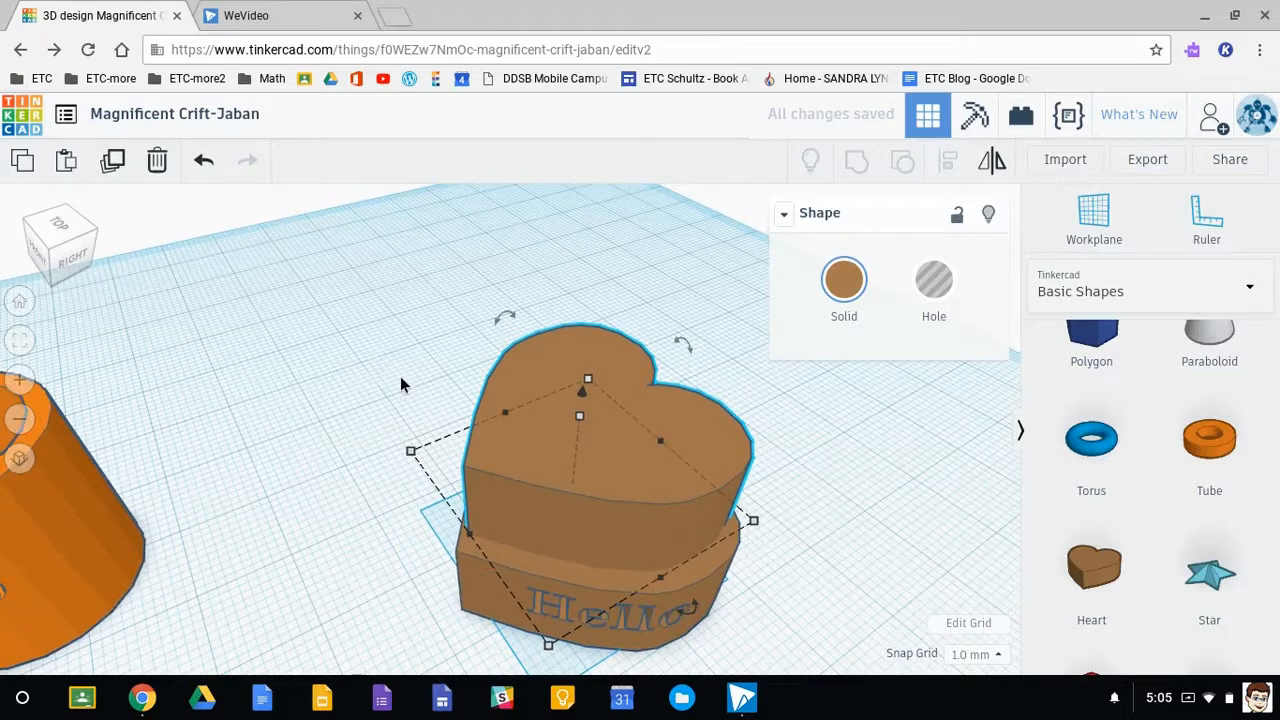
{"action": "left_click_drag", "start_coordinate": [753, 612], "coordinate": [801, 644]}
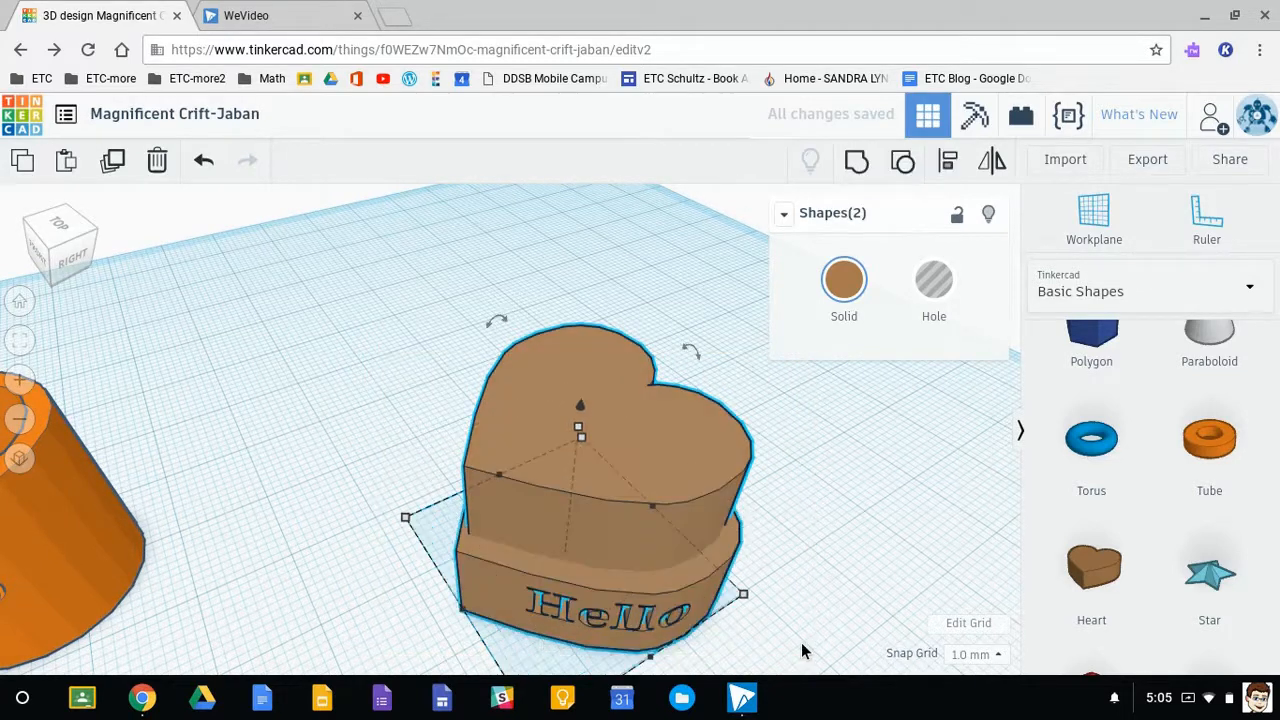
{"action": "left_click", "coordinate": [946, 163]}
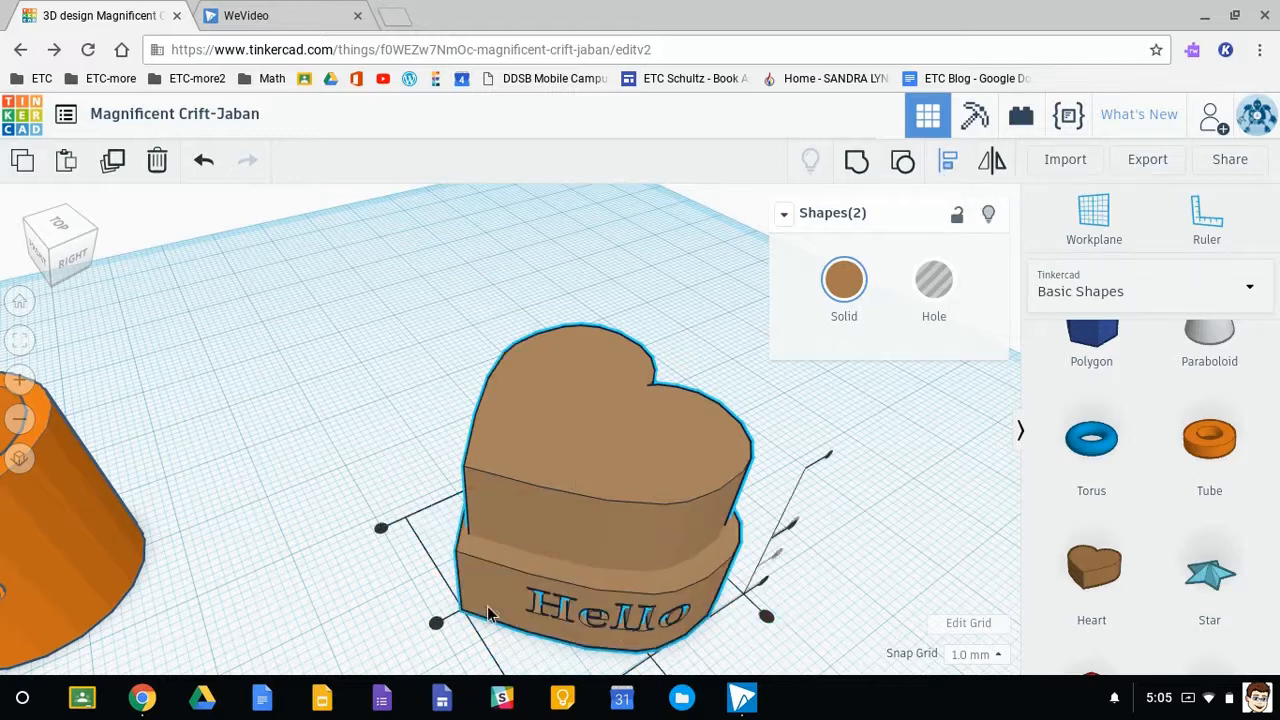
{"action": "left_click", "coordinate": [435, 626]}
{"action": "scroll", "coordinate": [752, 658], "scroll_direction": "down", "scroll_amount": 3}
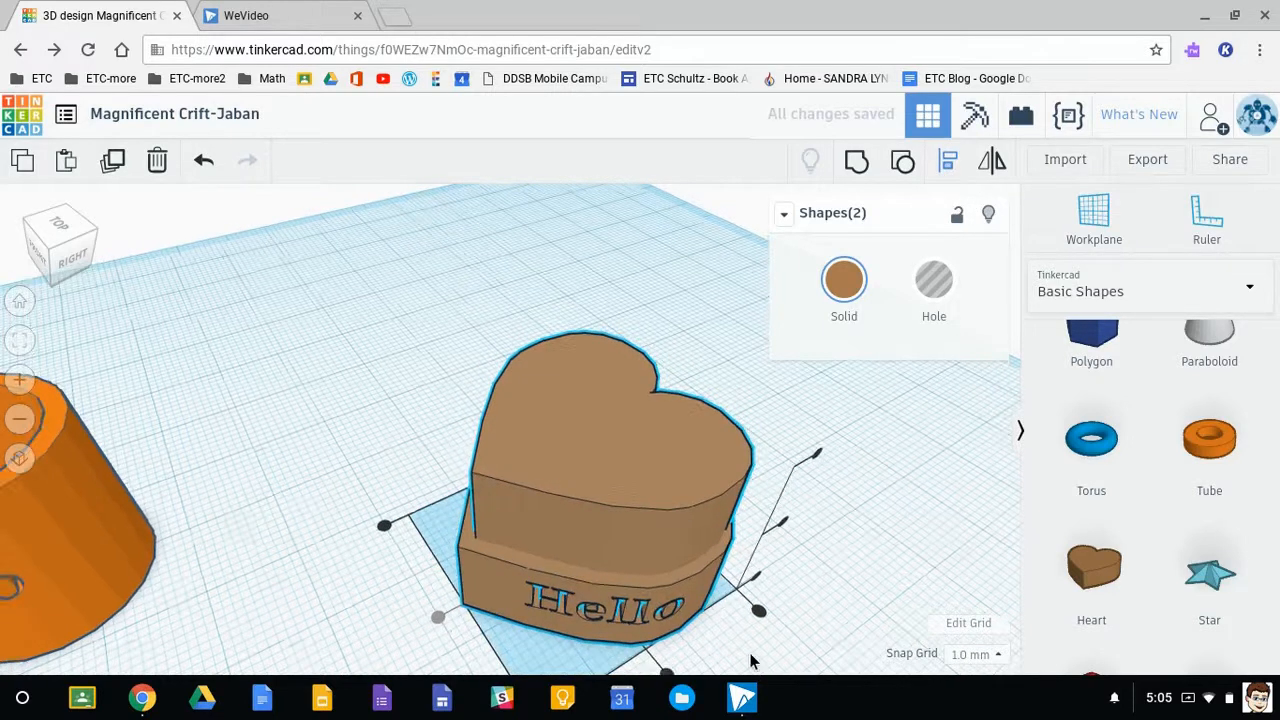
{"action": "left_click", "coordinate": [632, 622]}
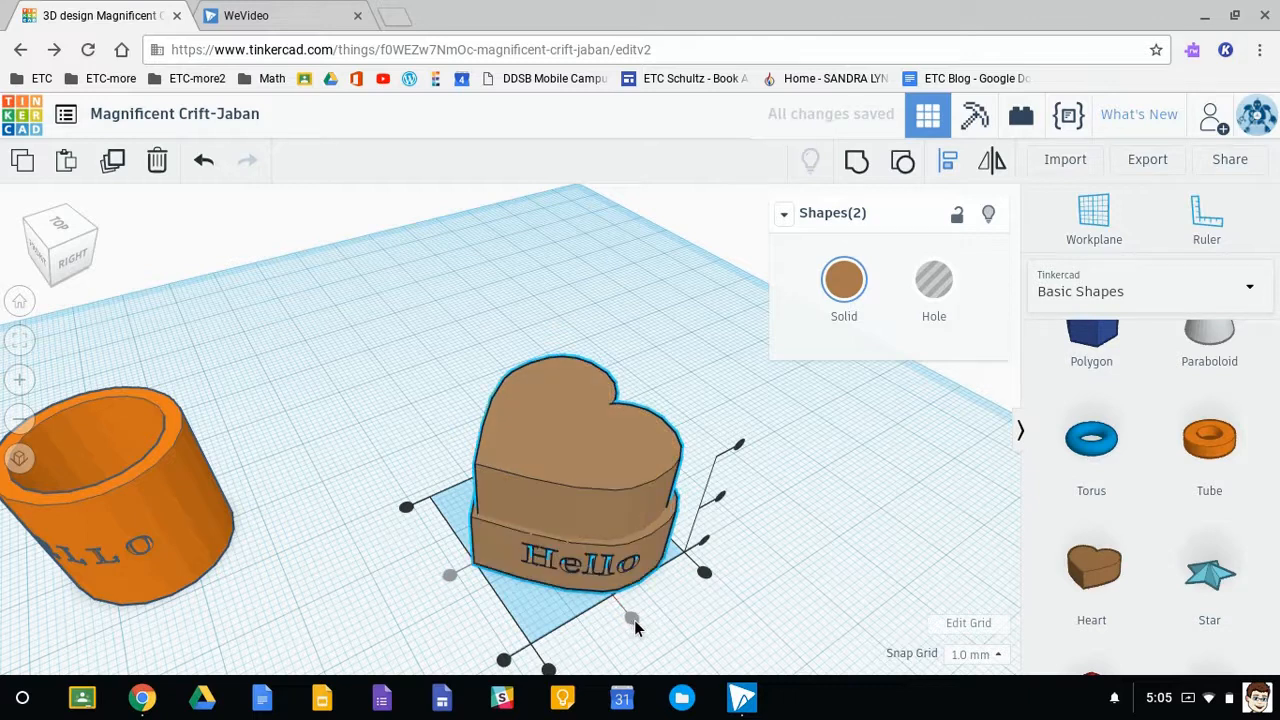
{"action": "left_click", "coordinate": [391, 535]}
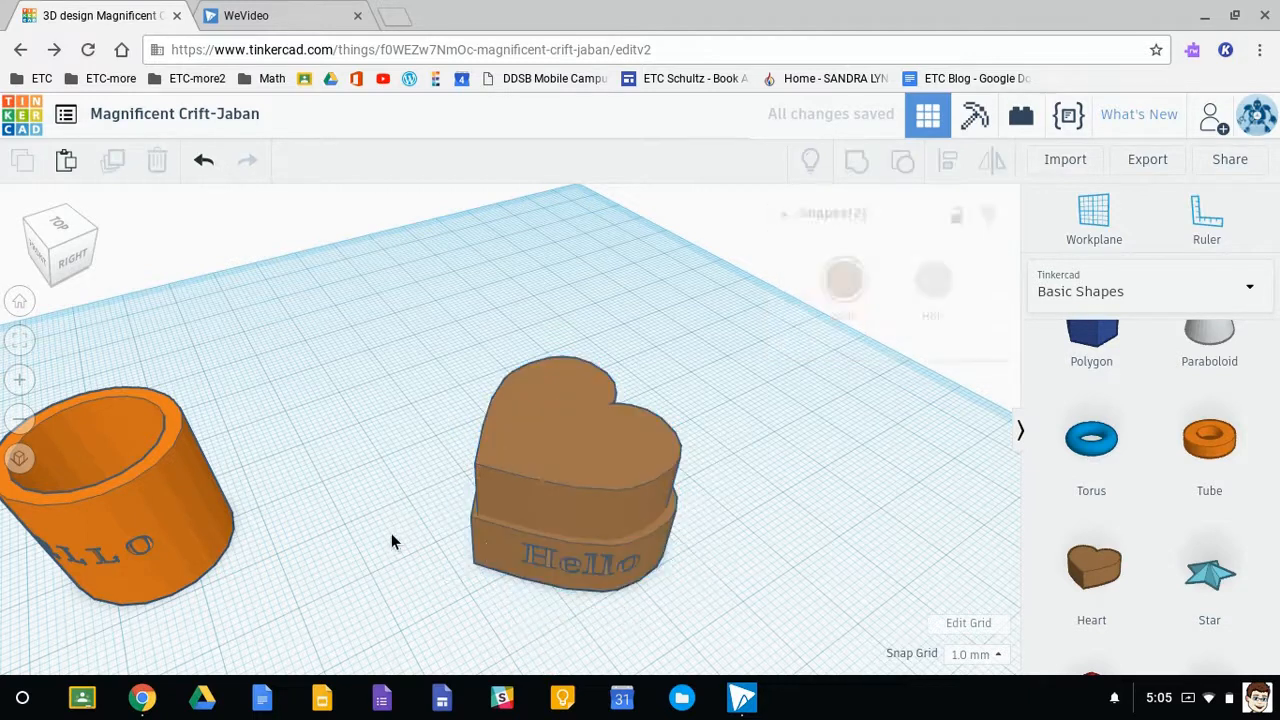
- Extend the upper heart's height to 20 mm and turn it into a hole
{"action": "left_click", "coordinate": [571, 476]}
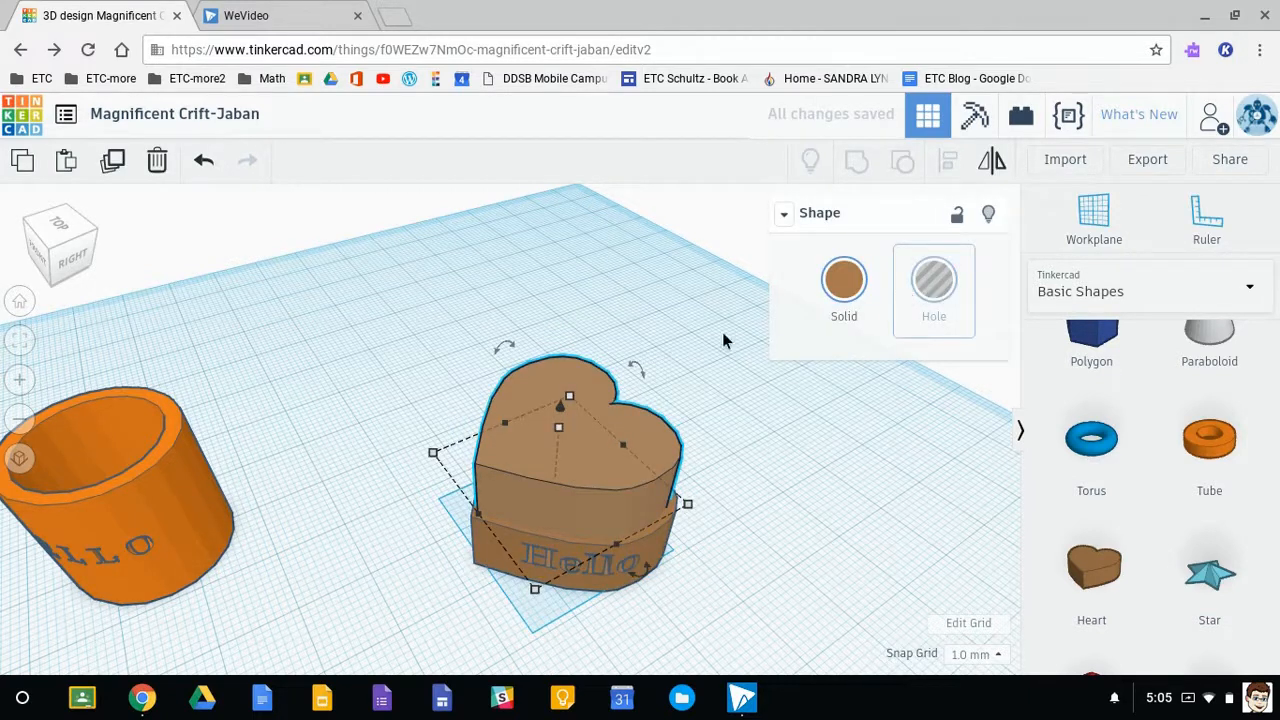
{"action": "left_click_drag", "start_coordinate": [559, 430], "coordinate": [575, 362]}
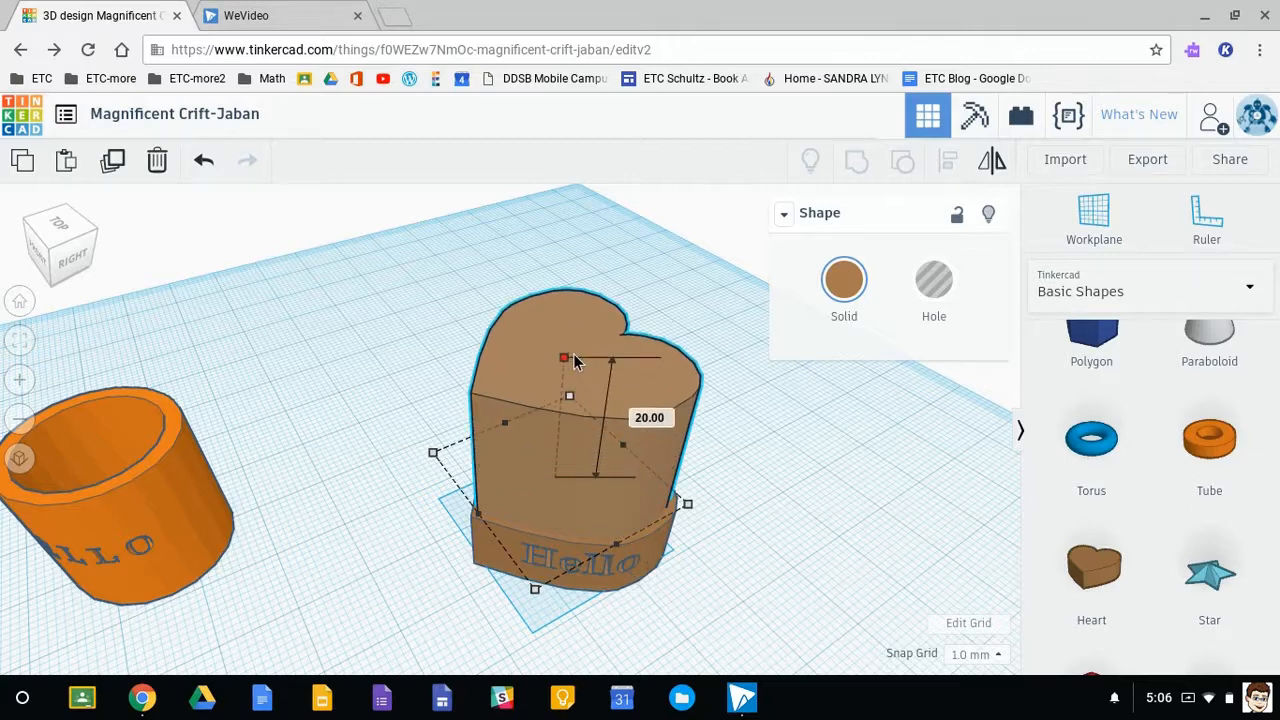
{"action": "left_click", "coordinate": [933, 280]}
- Lower the heart hole 17 mm so that it passes completely through the engraved heart
{"action": "left_click_drag", "start_coordinate": [563, 350], "coordinate": [543, 443]}
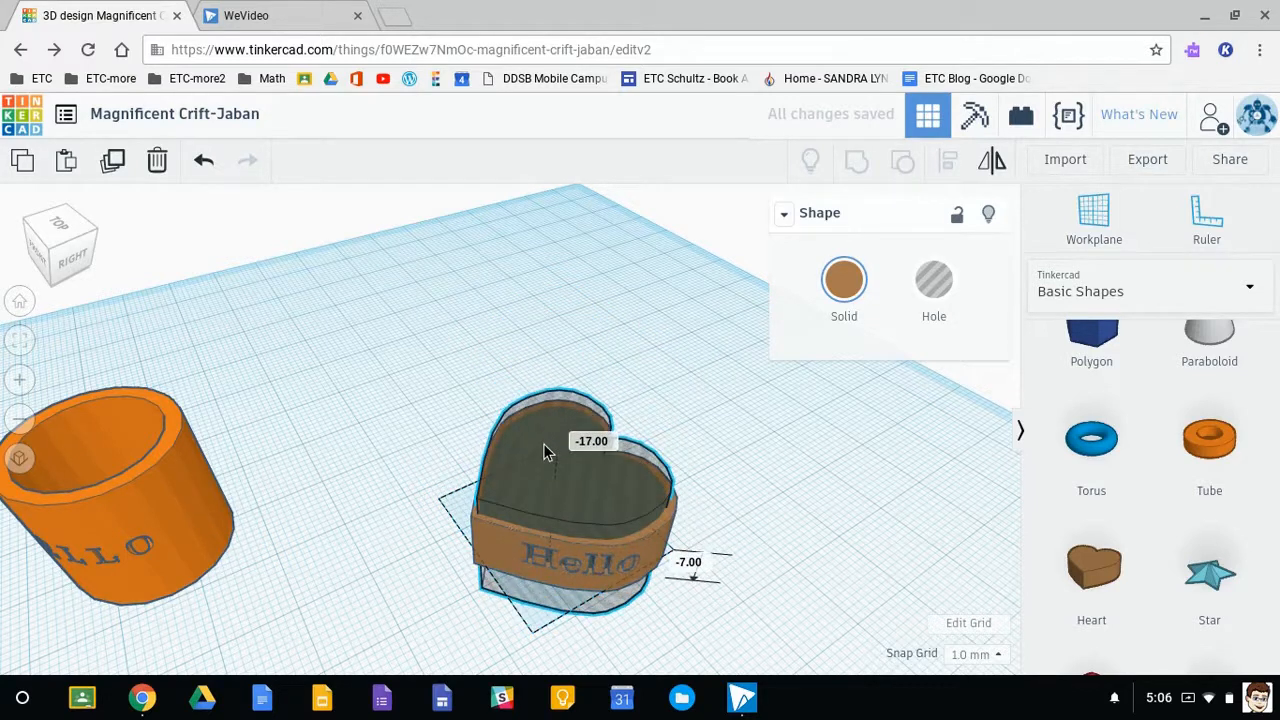
{"action": "left_click", "coordinate": [700, 600]}
{"action": "right_click_drag", "start_coordinate": [699, 594], "coordinate": [699, 573]}
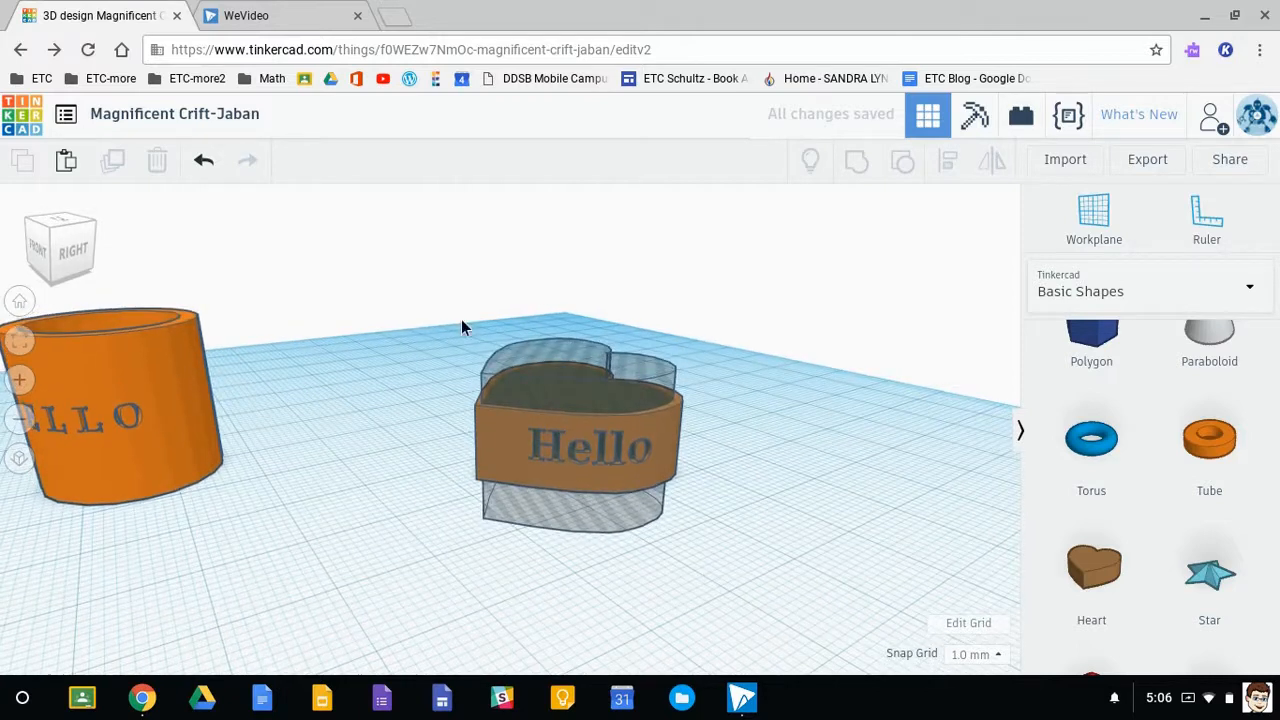
- Group the engraved heart with the heart-shaped hole to hollow it out into an open ring
{"action": "left_click_drag", "start_coordinate": [660, 530], "coordinate": [732, 575]}
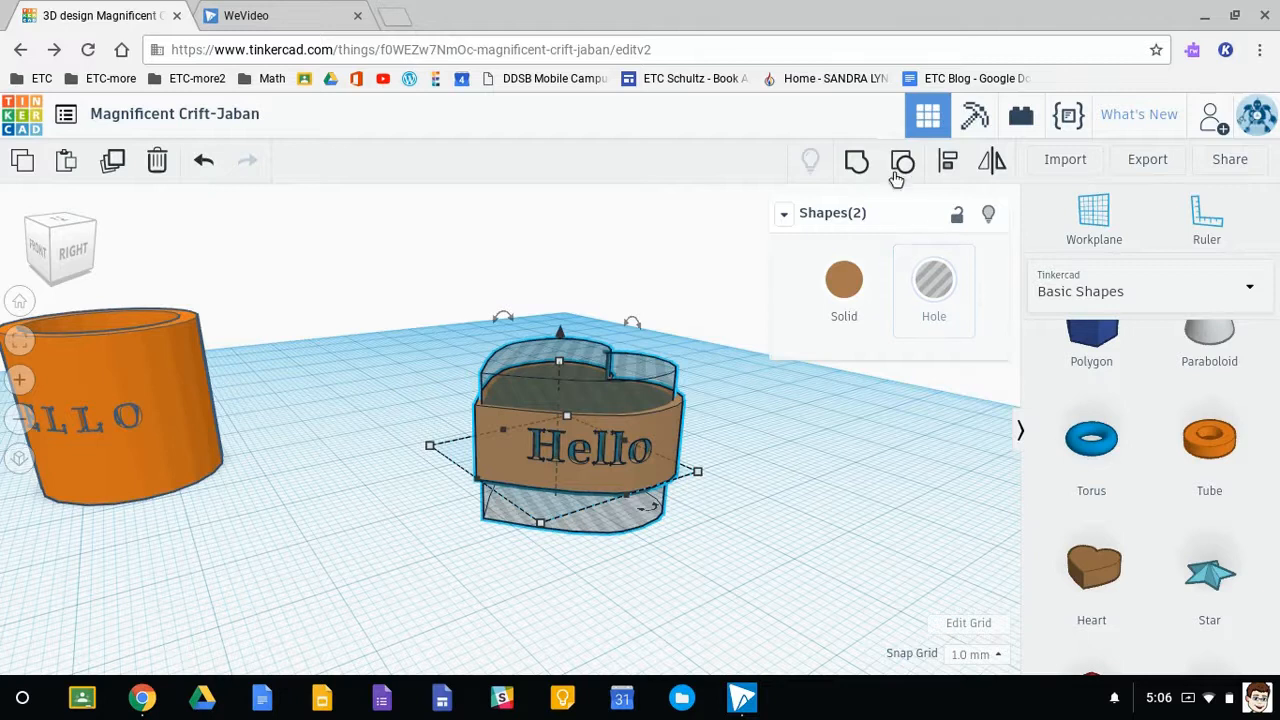
{"action": "left_click", "coordinate": [857, 166]}
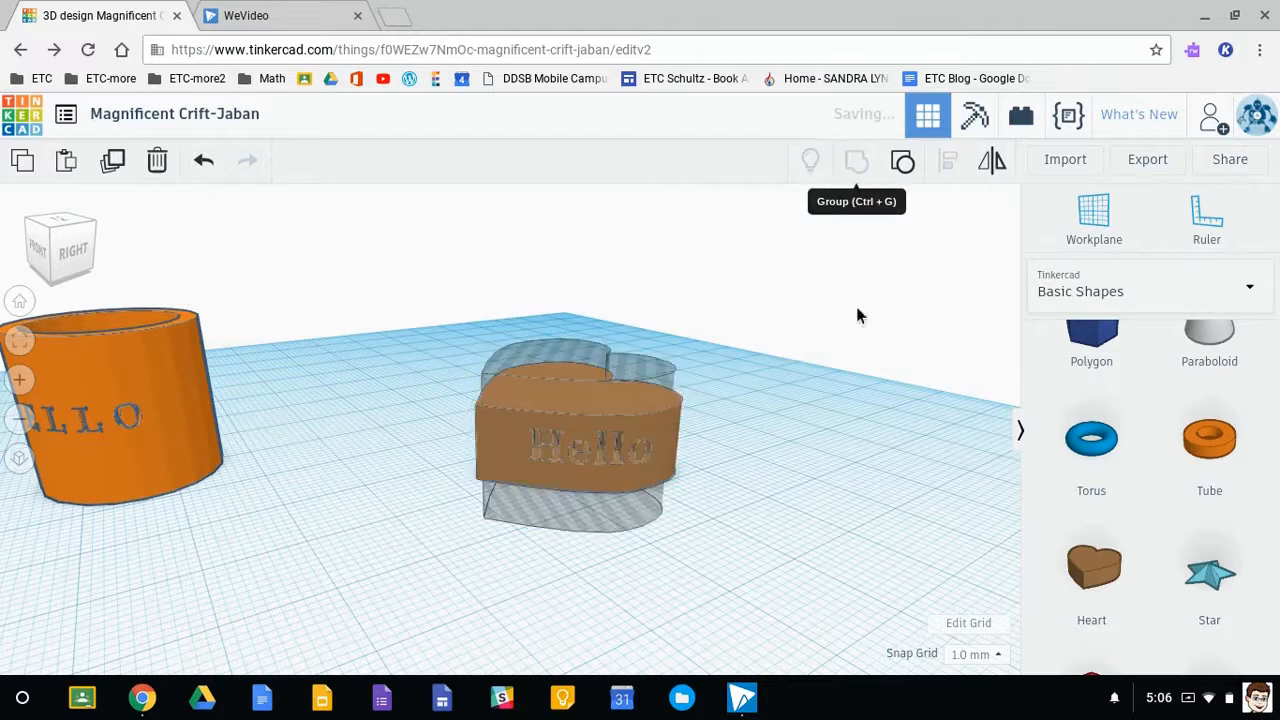
{"action": "left_click", "coordinate": [792, 486]}
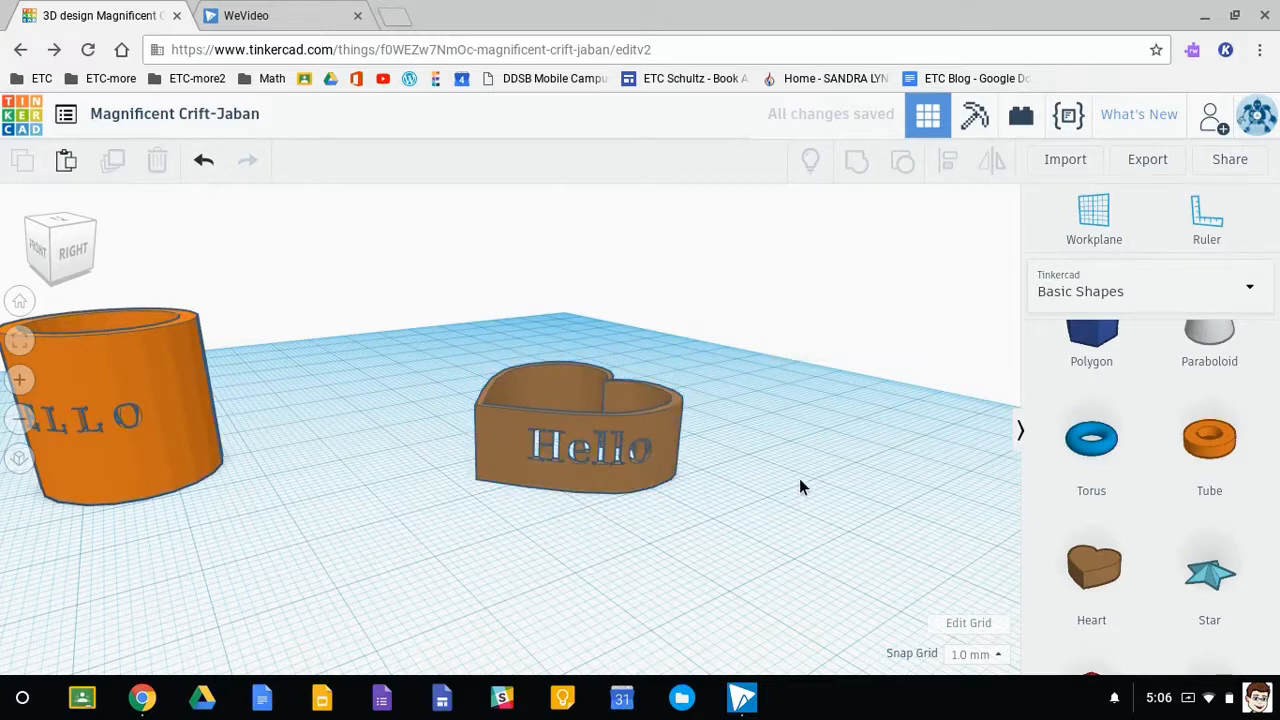
{"action": "right_click_drag", "start_coordinate": [623, 519], "coordinate": [501, 554]}
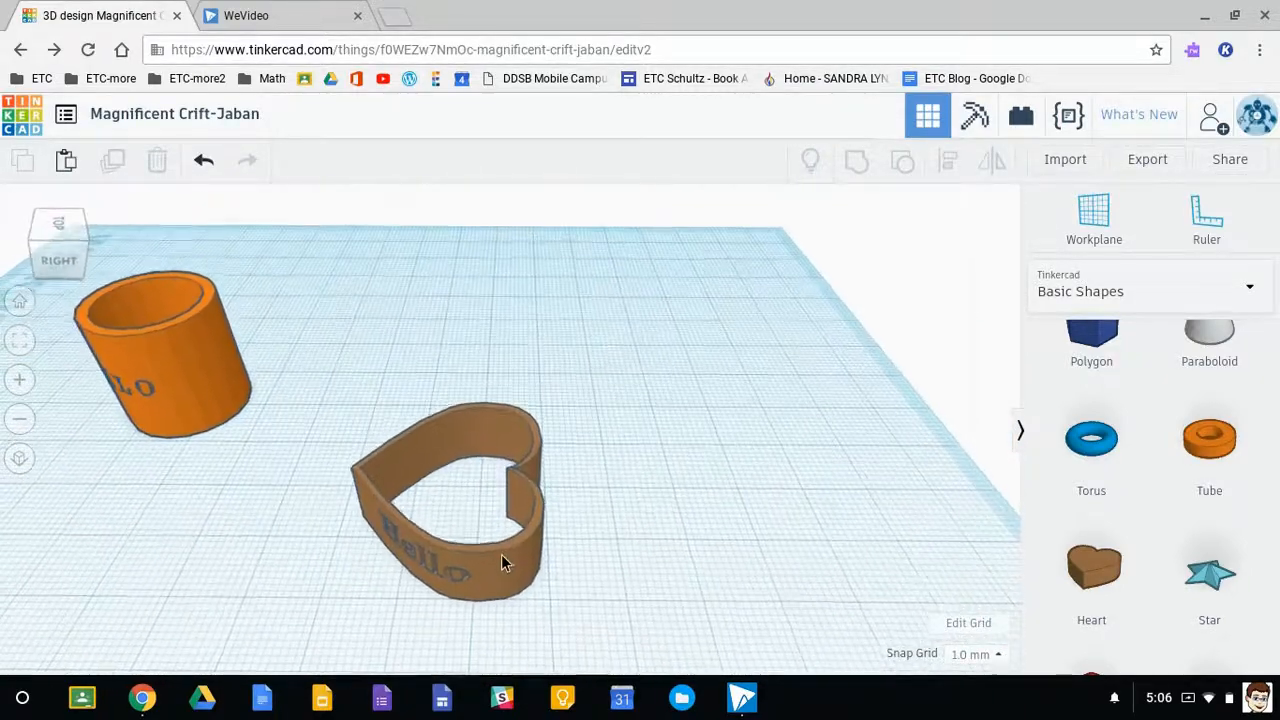
{"action": "right_click_drag", "start_coordinate": [418, 608], "coordinate": [629, 577]}
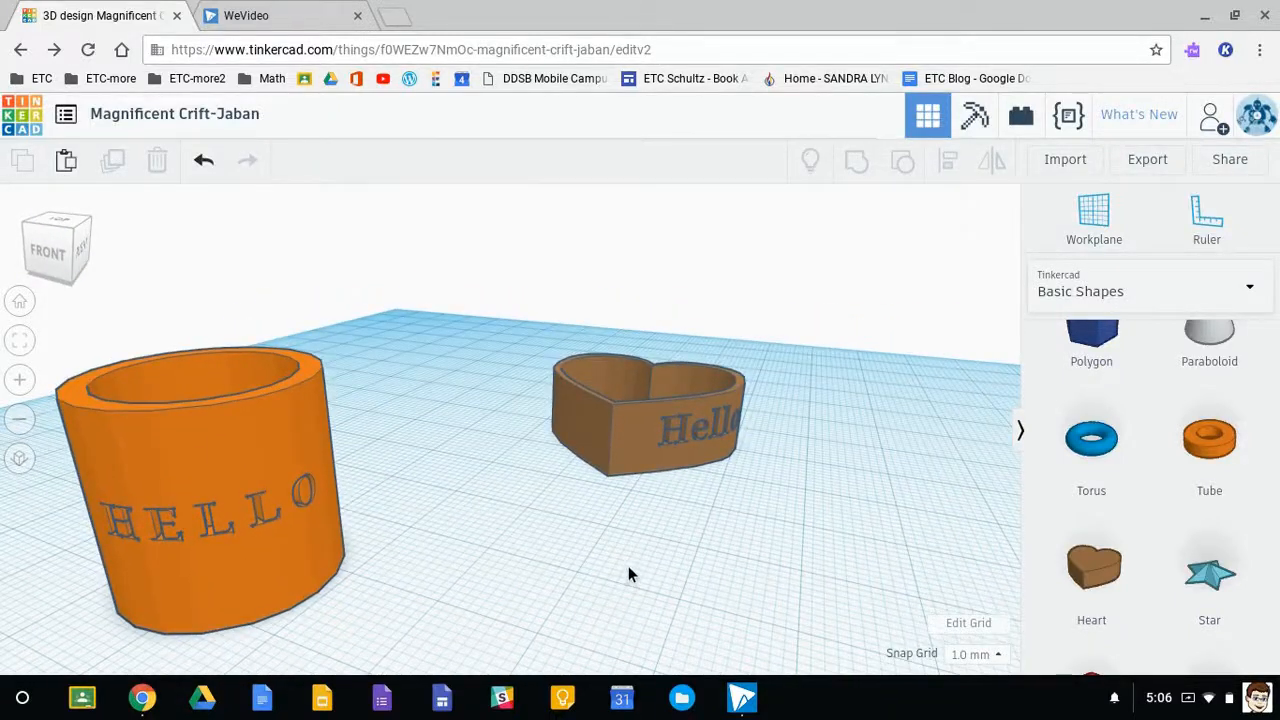